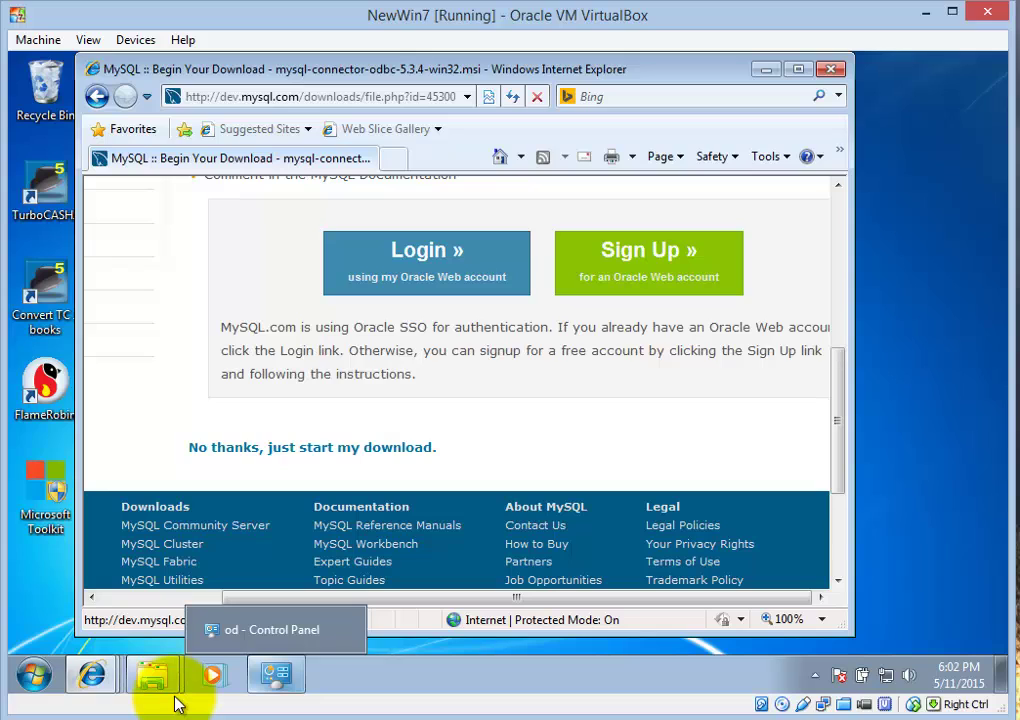
- Launch Access 2013 from the Start menu
mouse_move(155, 690)
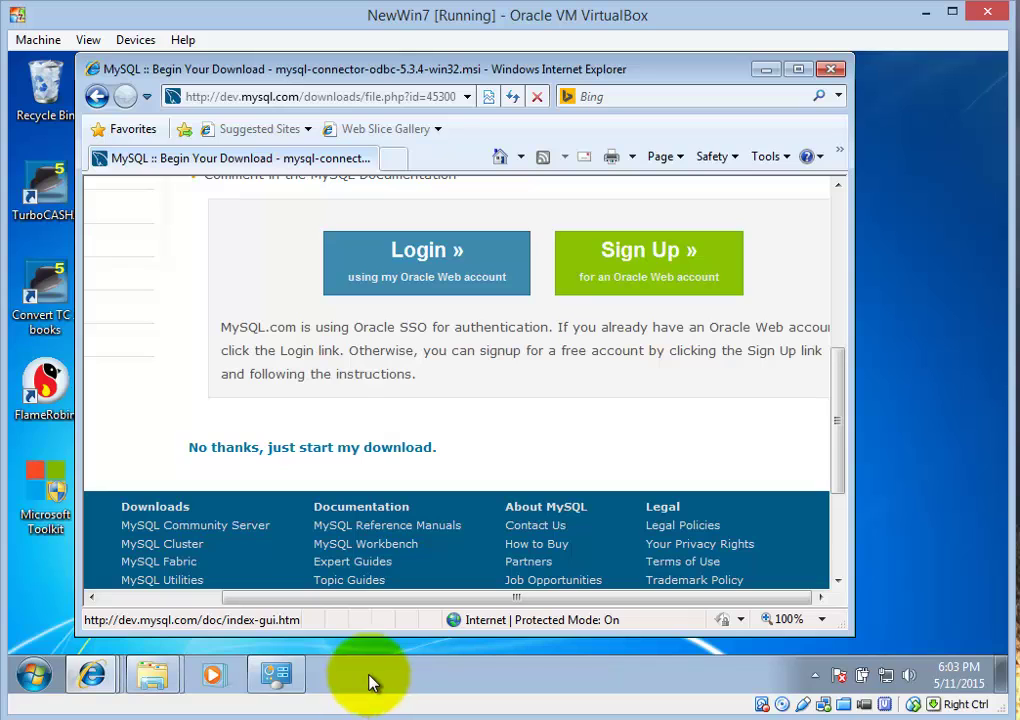
click(26, 676)
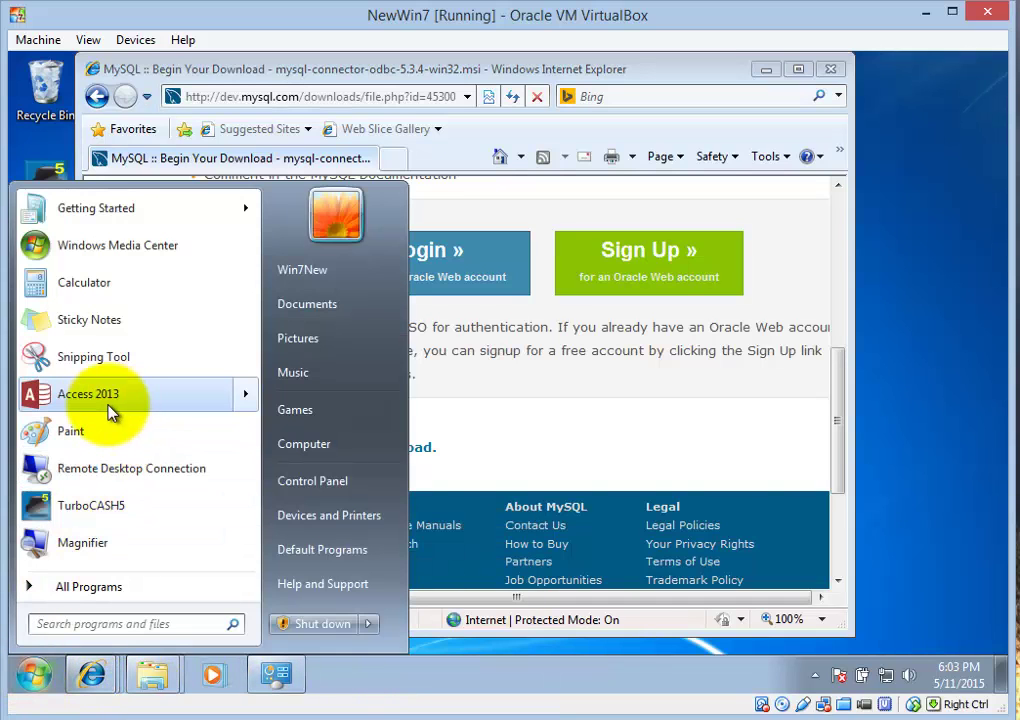
mouse_move(120, 396)
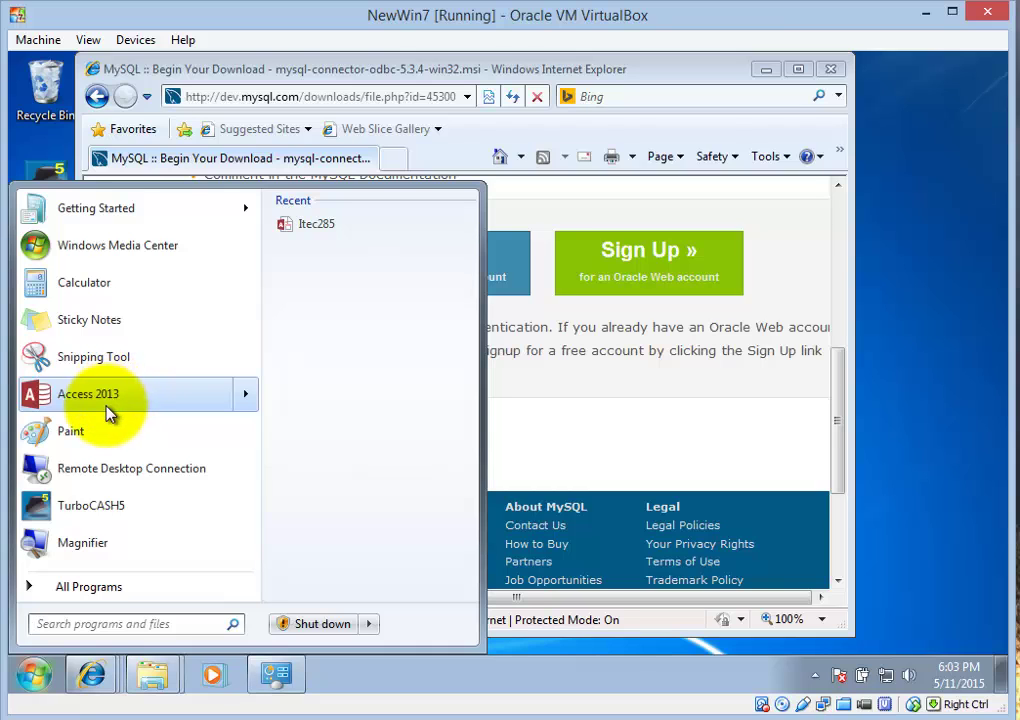
click(108, 400)
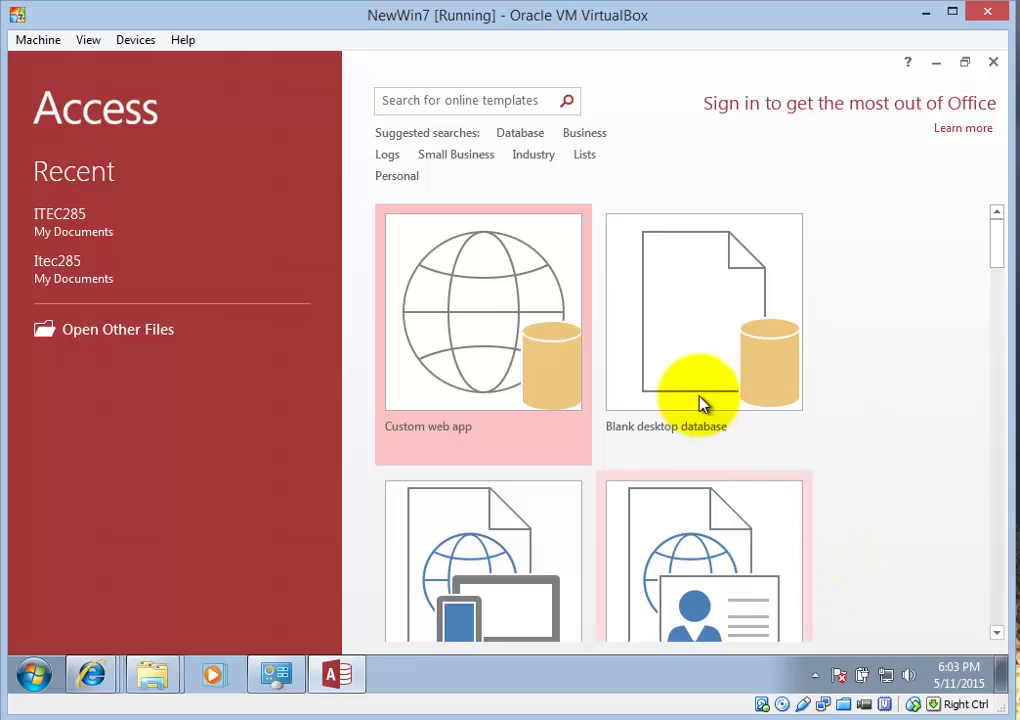
- Create a blank desktop database named ITEC285 and close the default Table1 unsaved
click(698, 348)
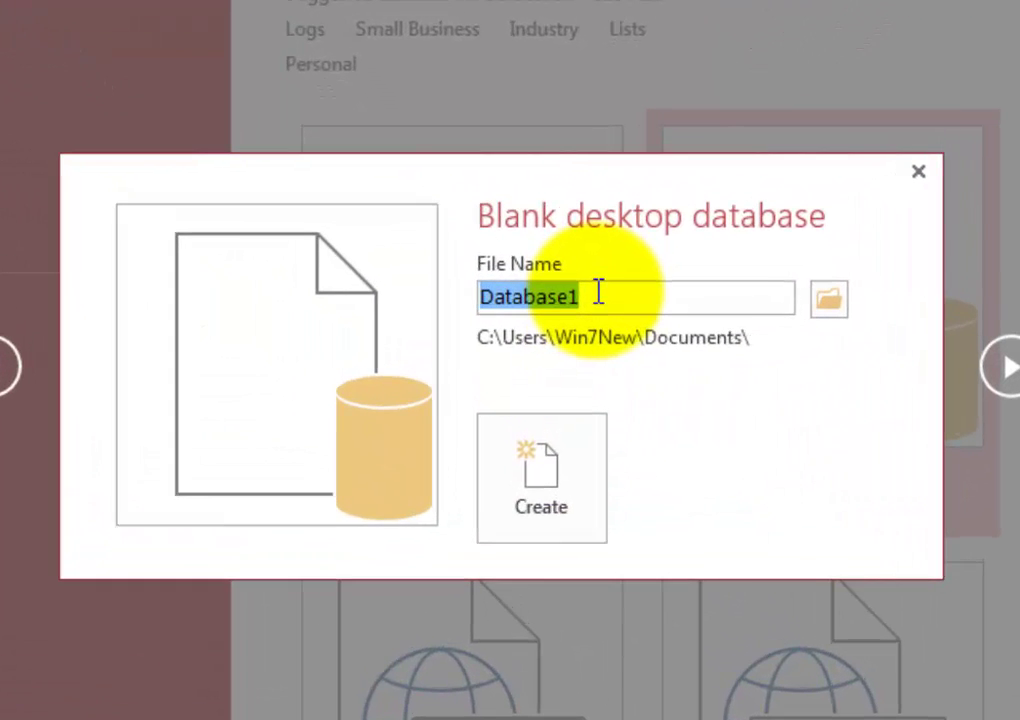
text(ITEC285)
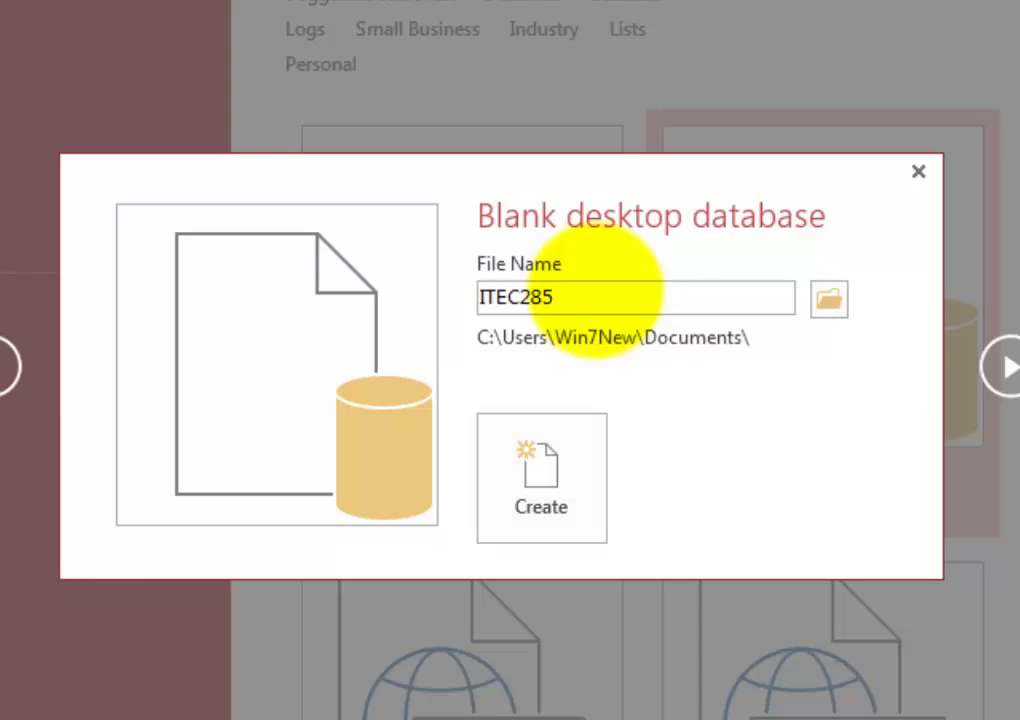
click(530, 487)
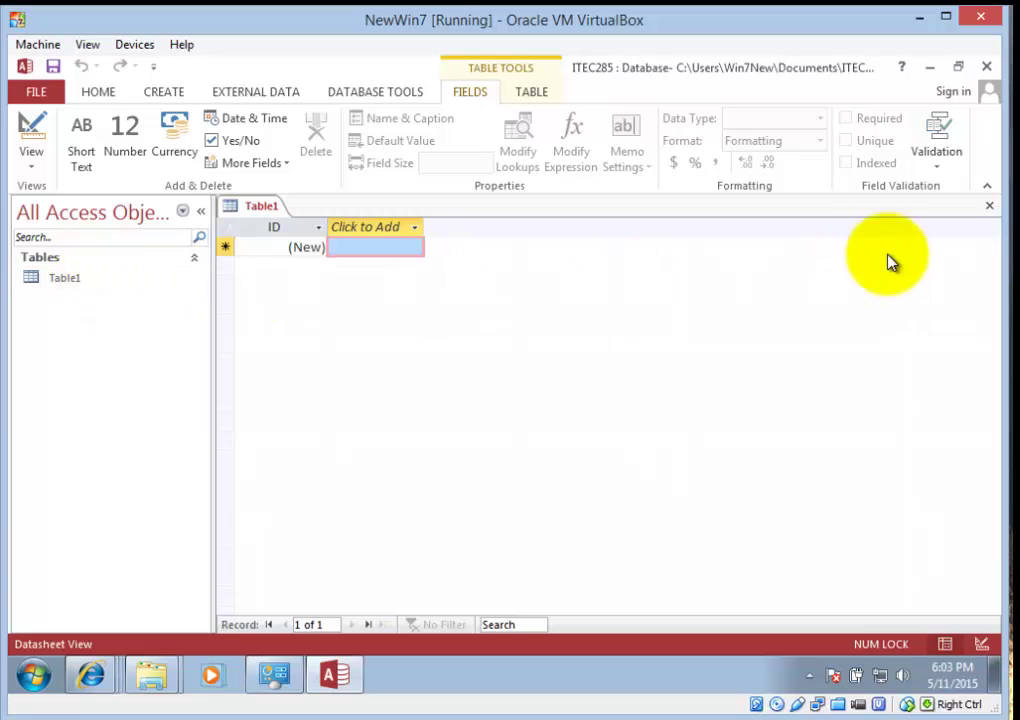
click(986, 211)
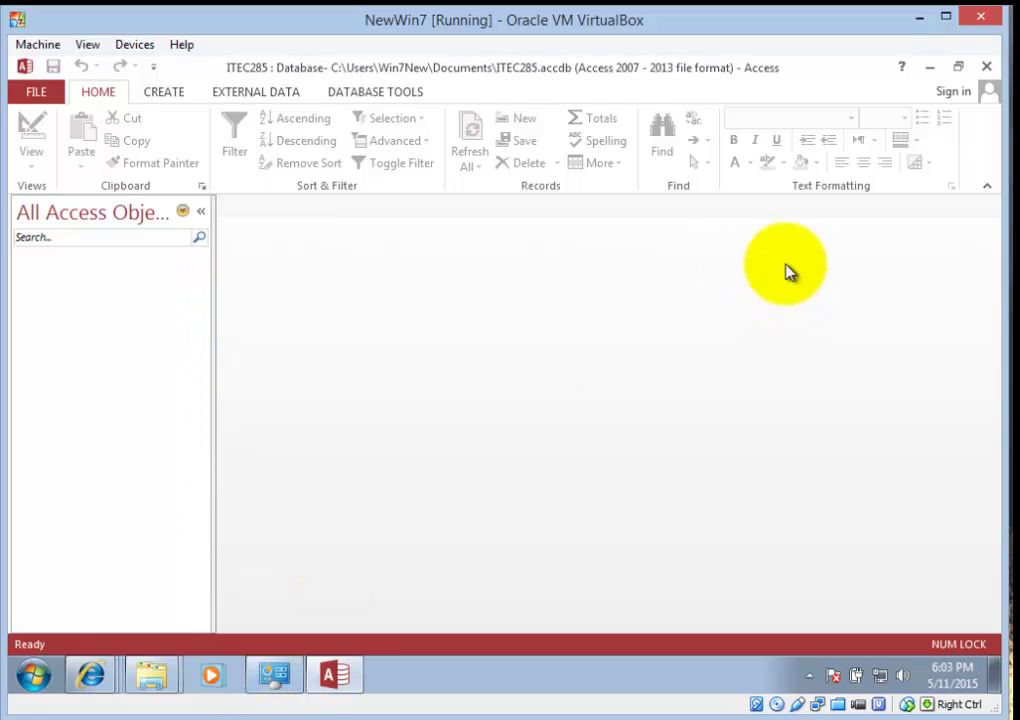
- Minimize Access, scroll through the MySQL connector download page, then minimize Internet Explorer
click(928, 72)
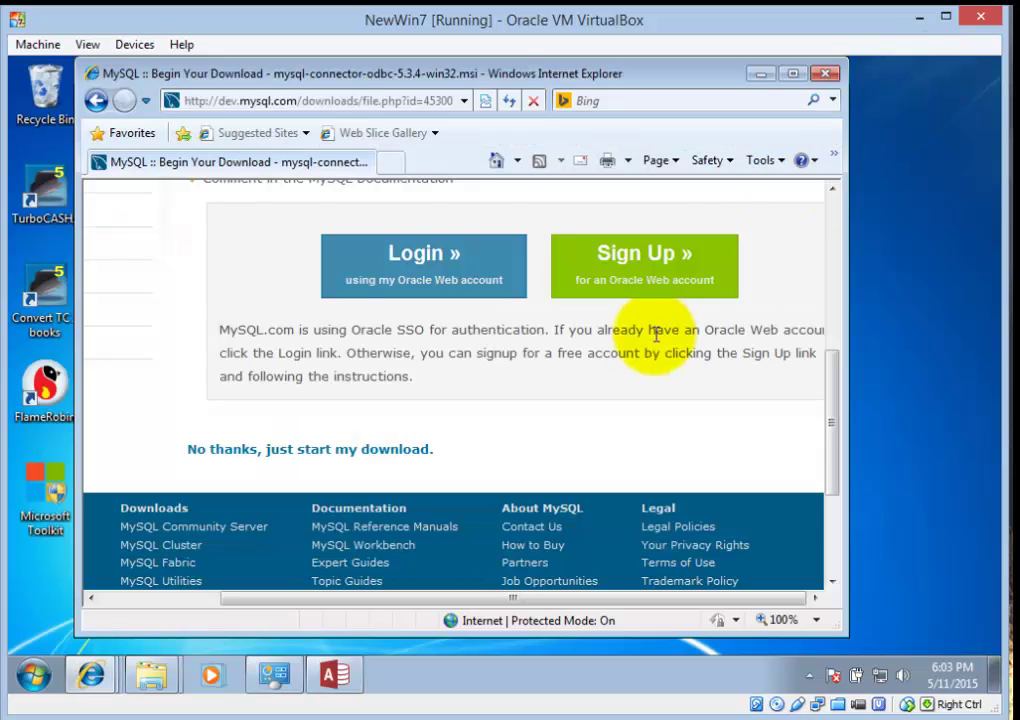
scroll(834, 365, up, 3)
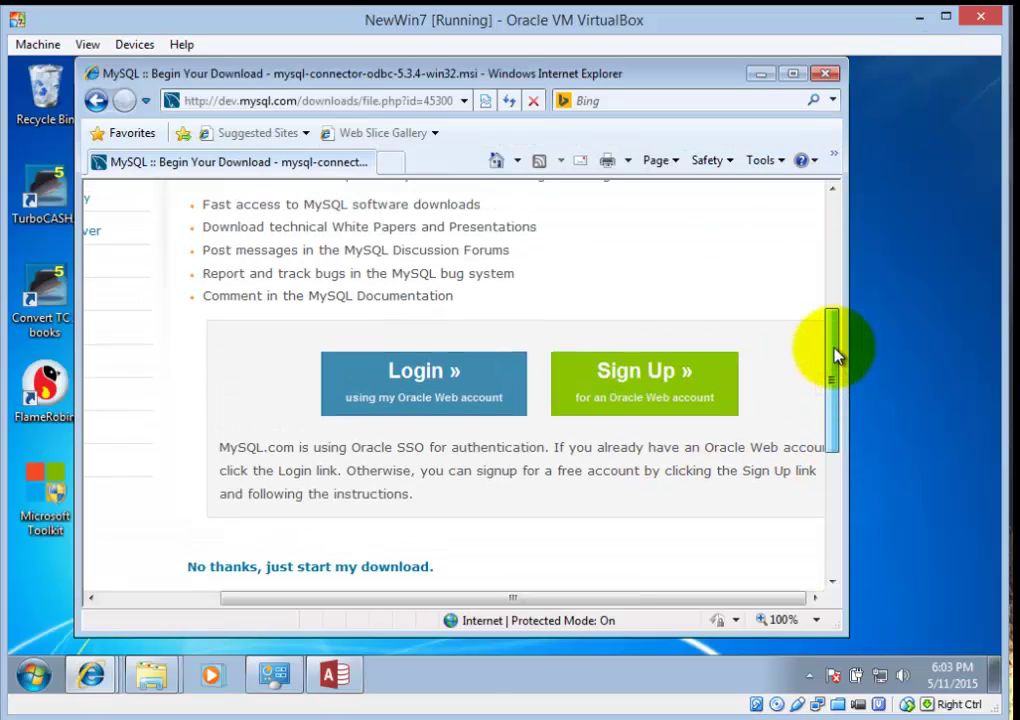
drag(838, 356, 838, 273)
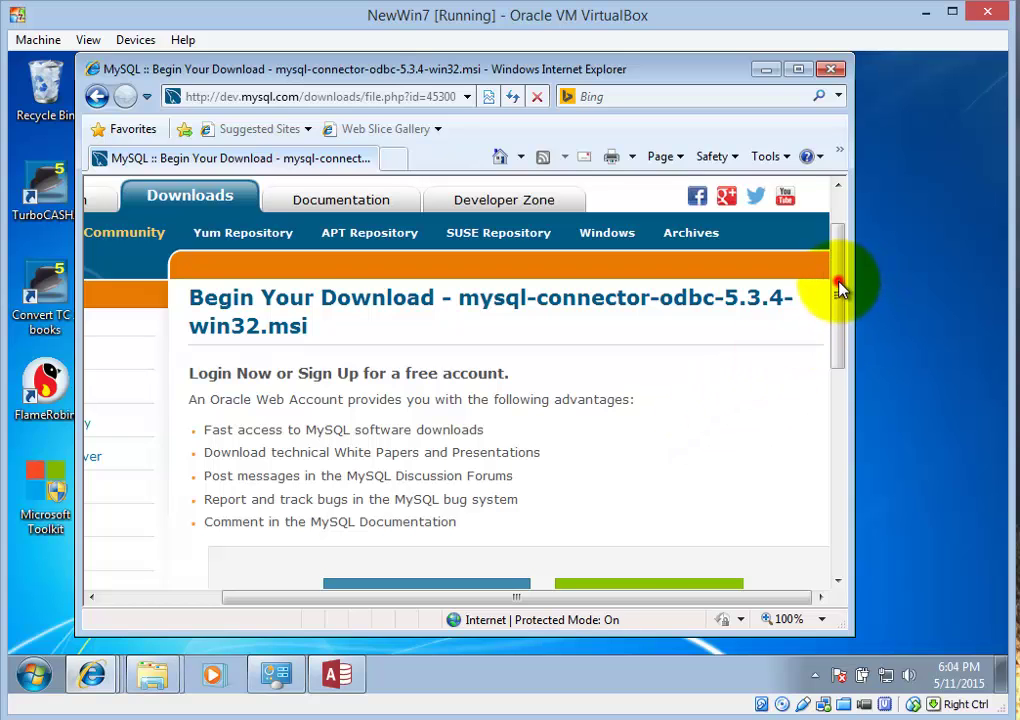
drag(840, 288, 830, 421)
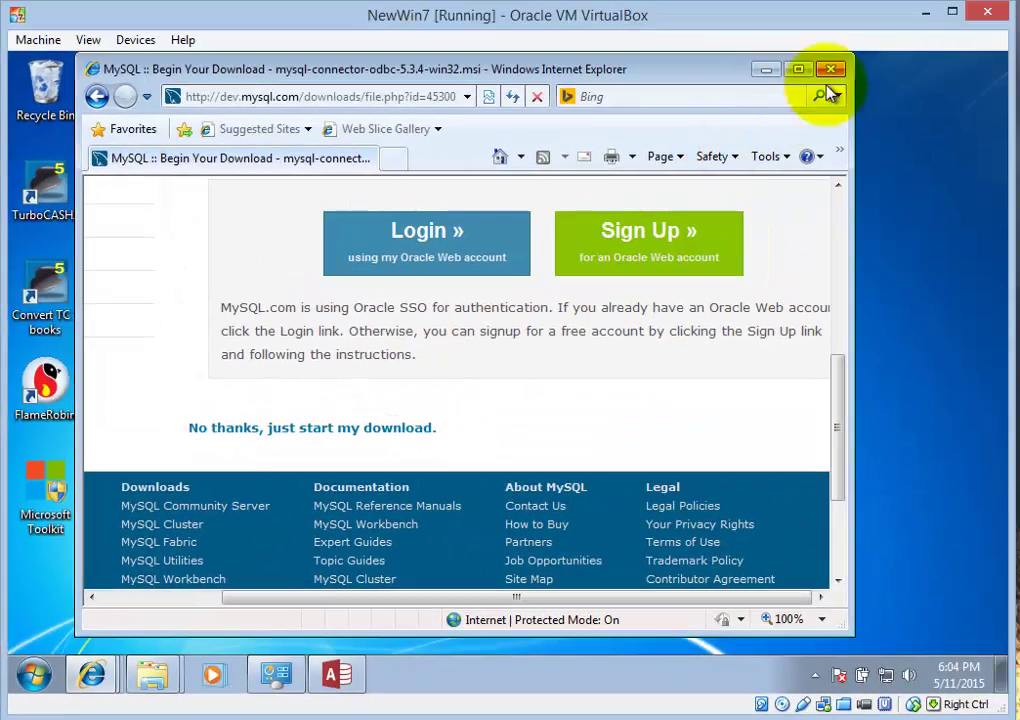
click(766, 69)
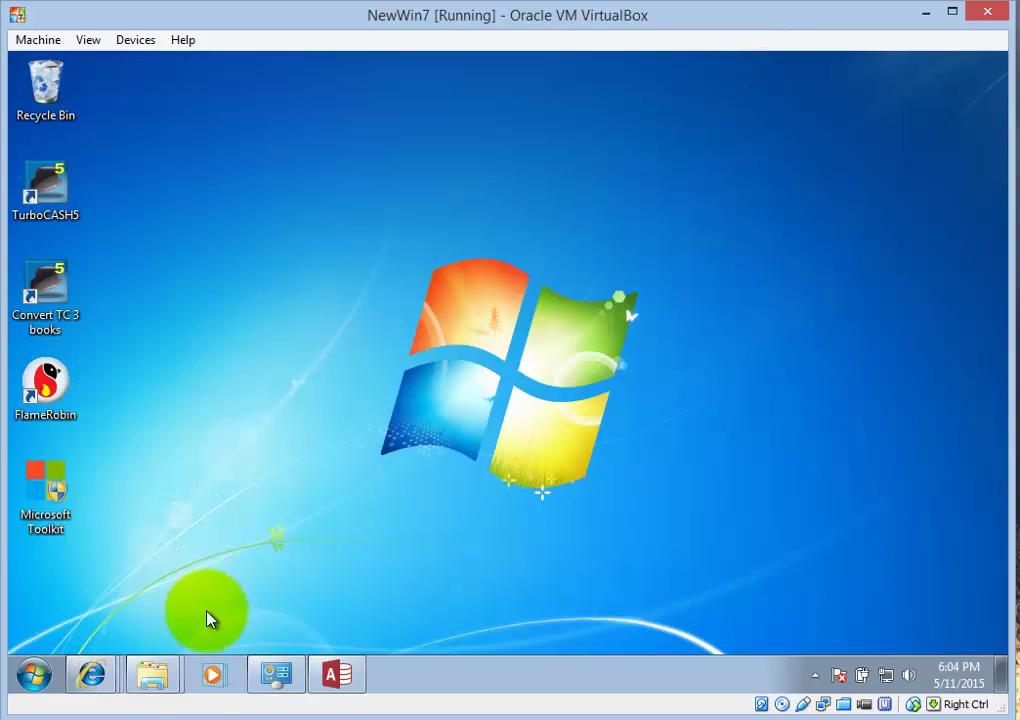
mouse_move(140, 680)
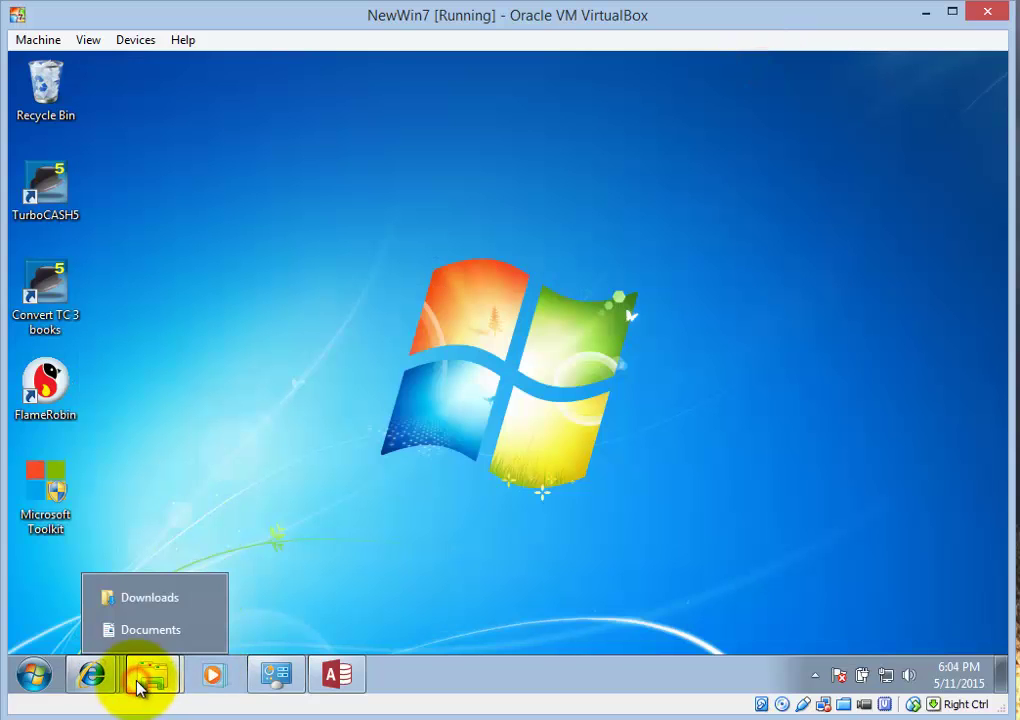
click(150, 600)
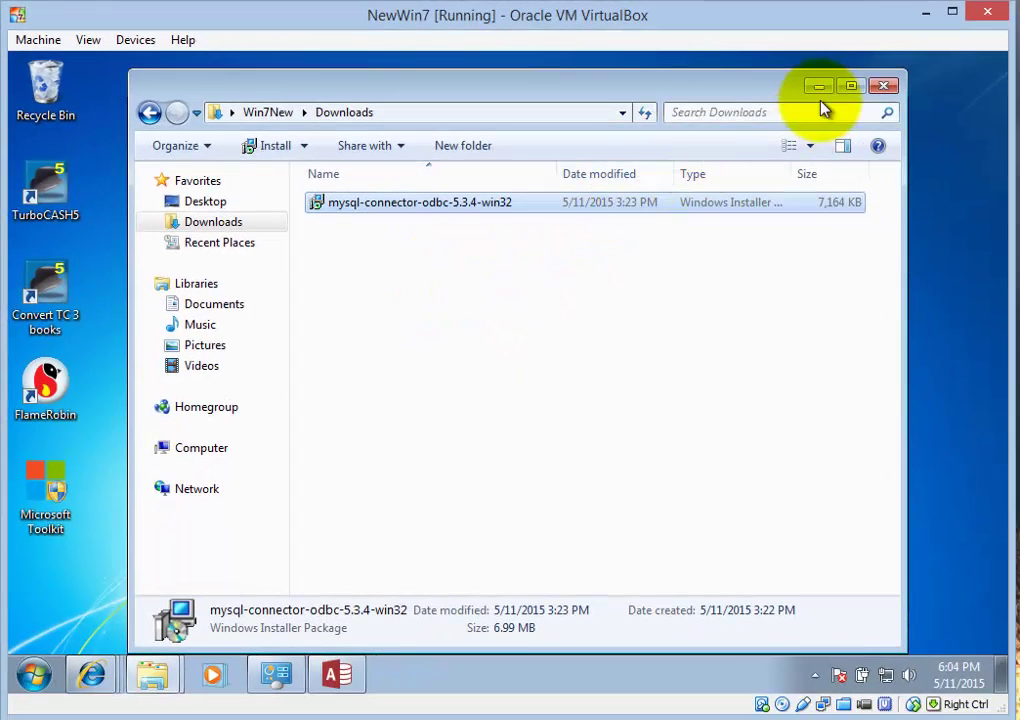
click(818, 87)
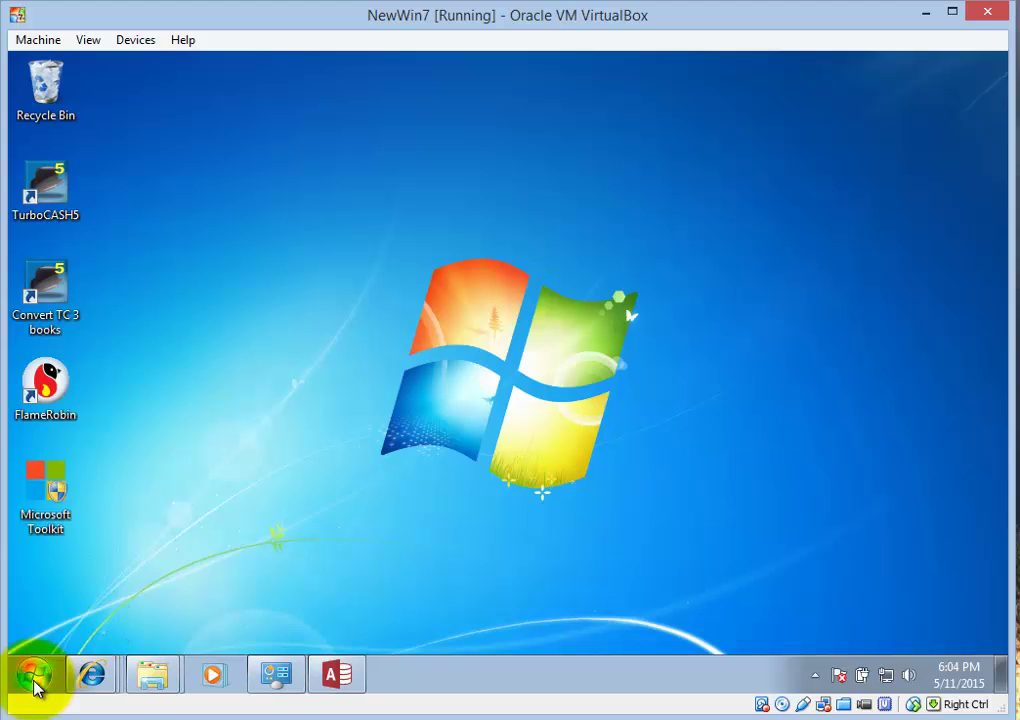
- Open Set up data sources (ODBC) from the Control Panel search for 'od'
click(275, 680)
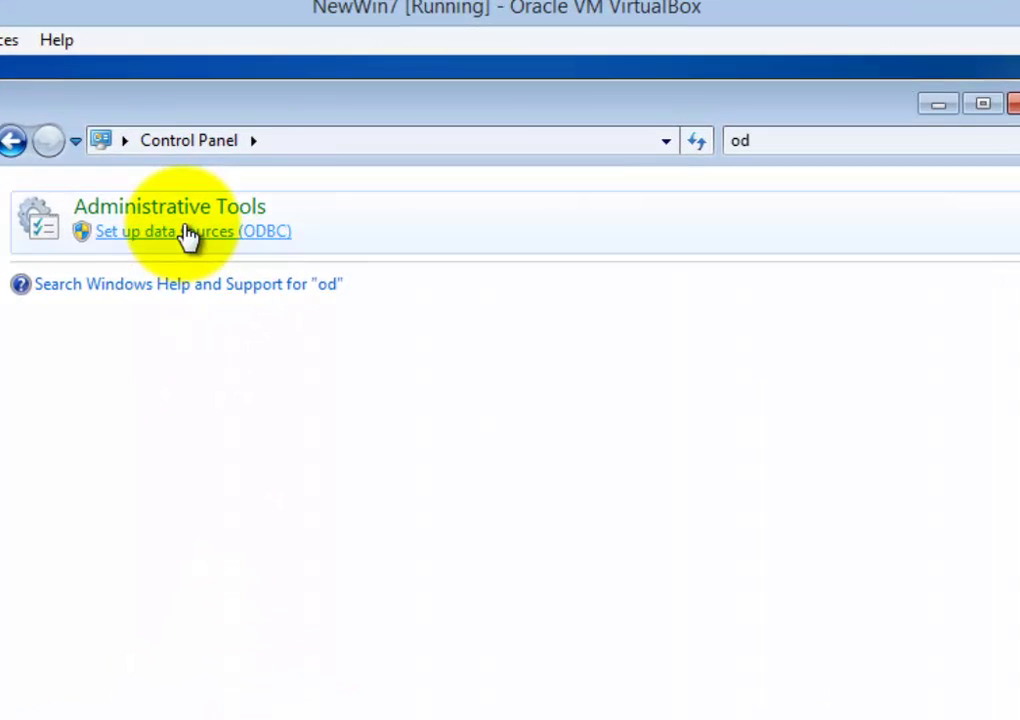
click(767, 140)
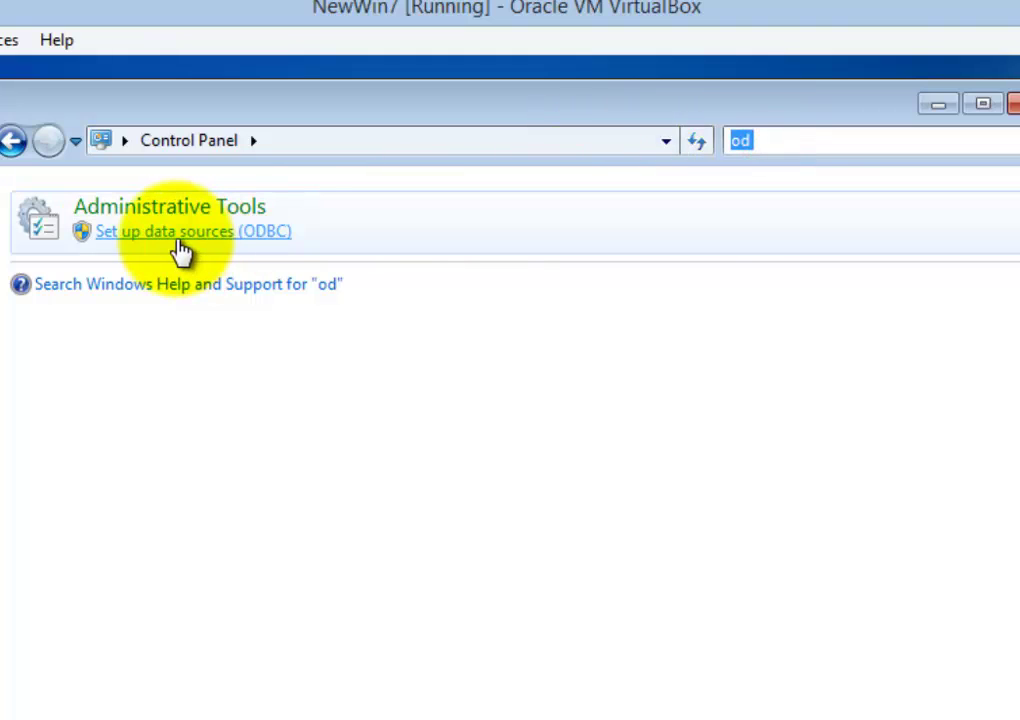
click(776, 141)
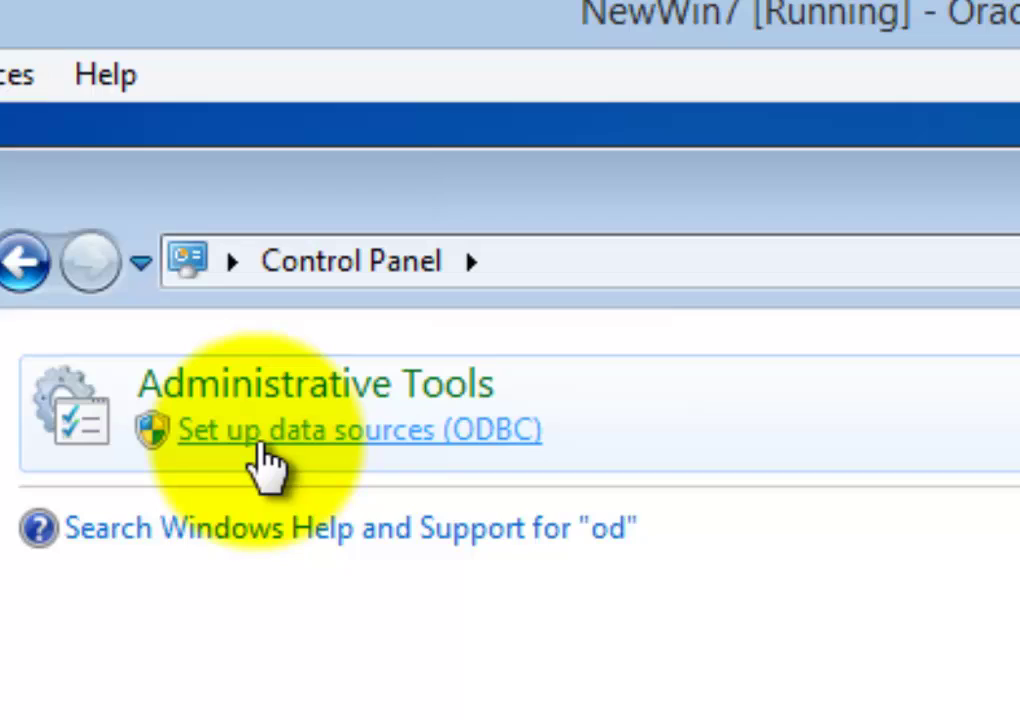
click(262, 440)
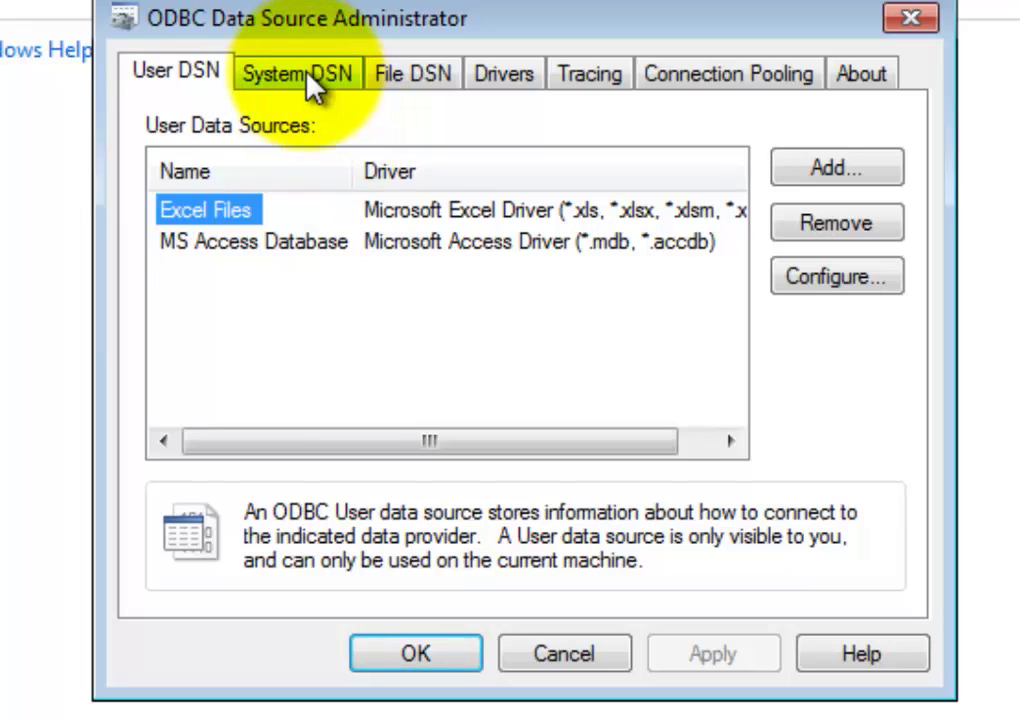
- Add a new System DSN using the MySQL ODBC 5.3 ANSI Driver
click(307, 75)
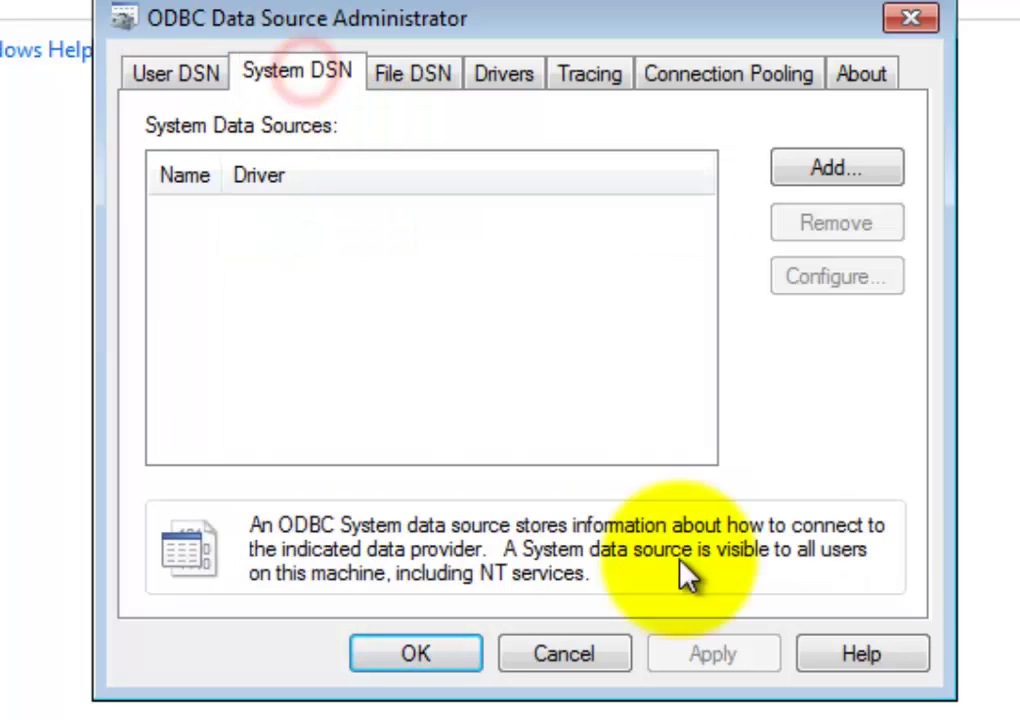
click(850, 168)
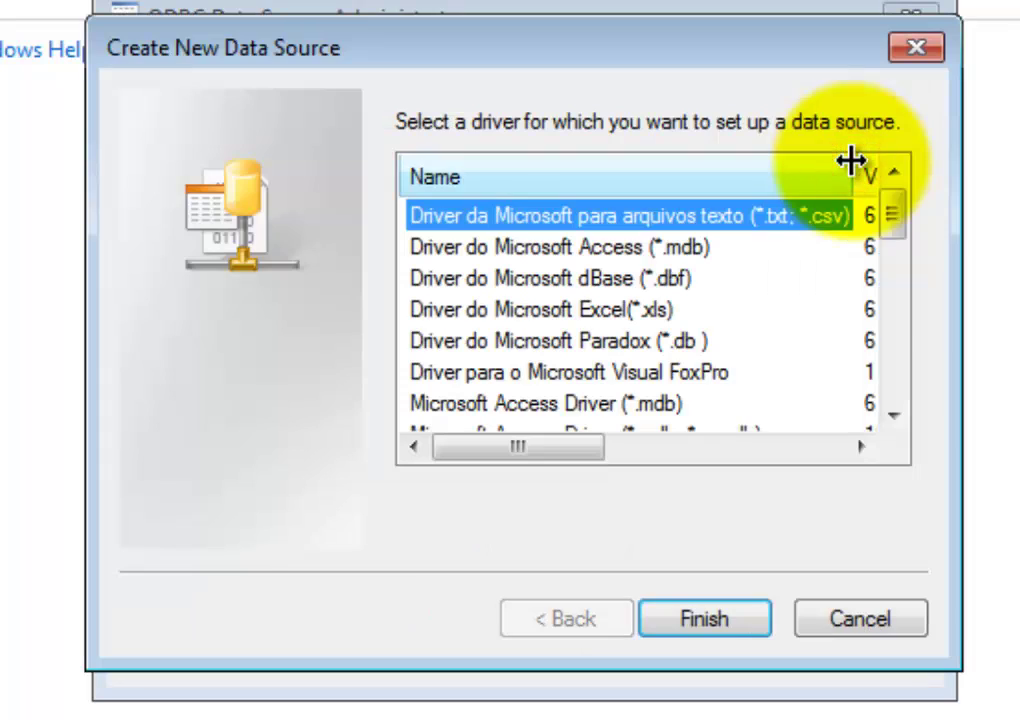
drag(912, 228, 906, 410)
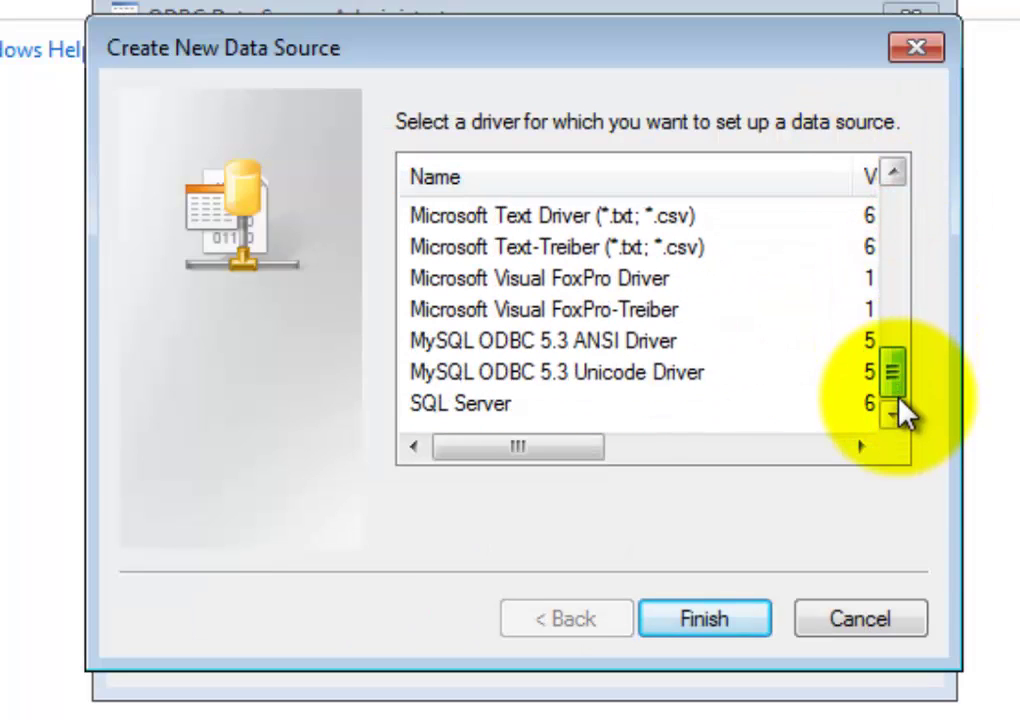
click(538, 345)
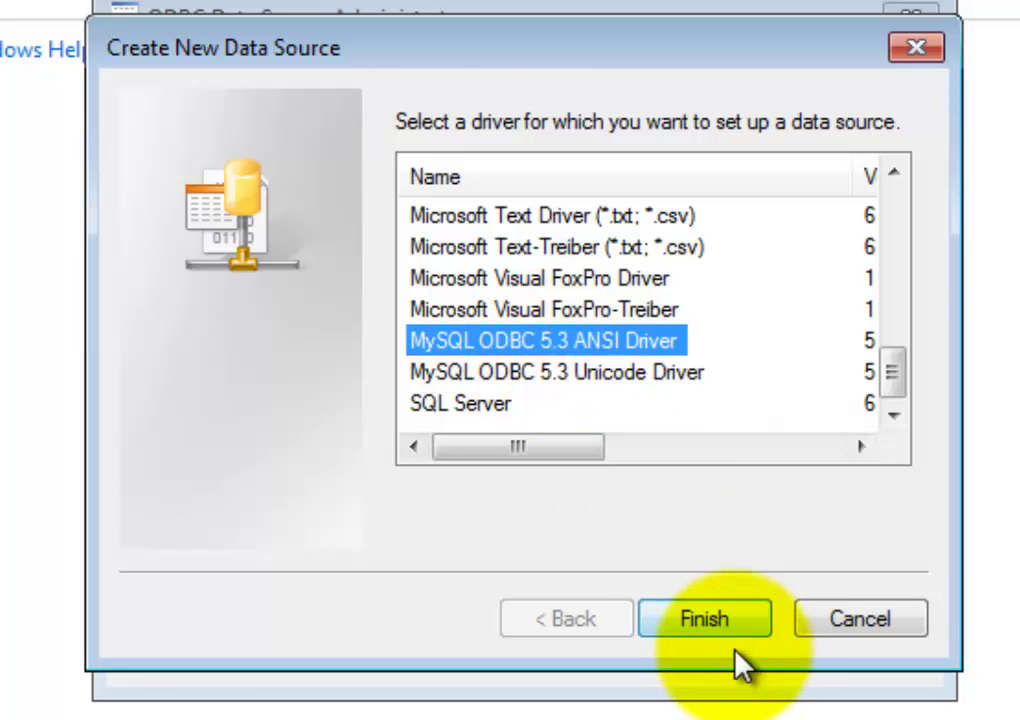
click(716, 630)
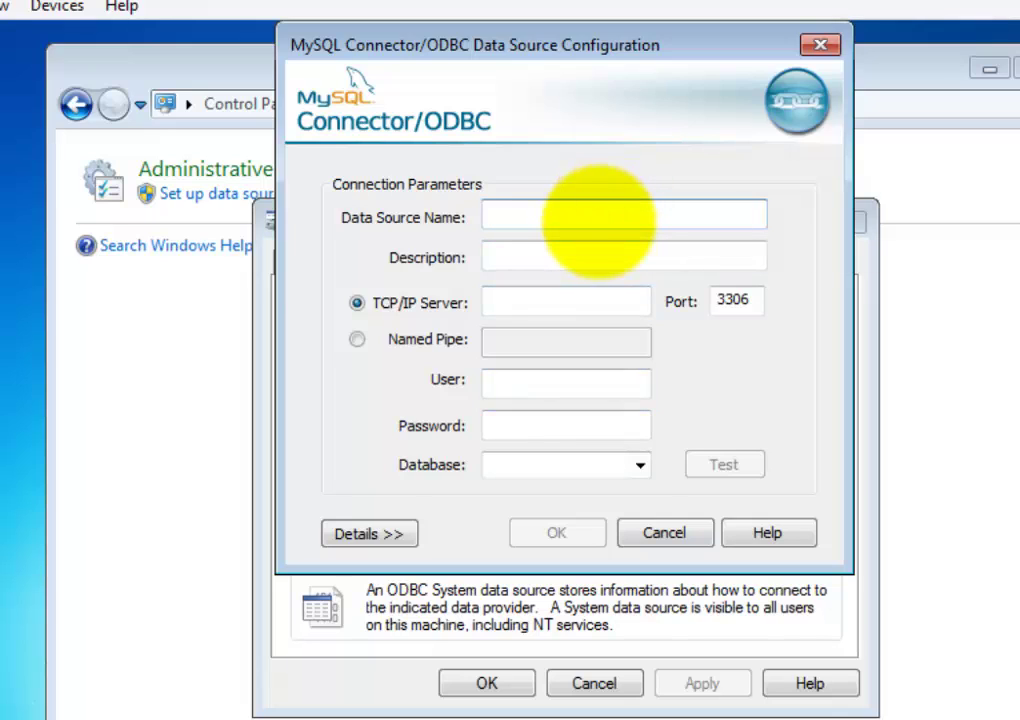
- Enter ITEC285Connect in the Data Source Name field of the connector dialog
text(ITEC285Connect)
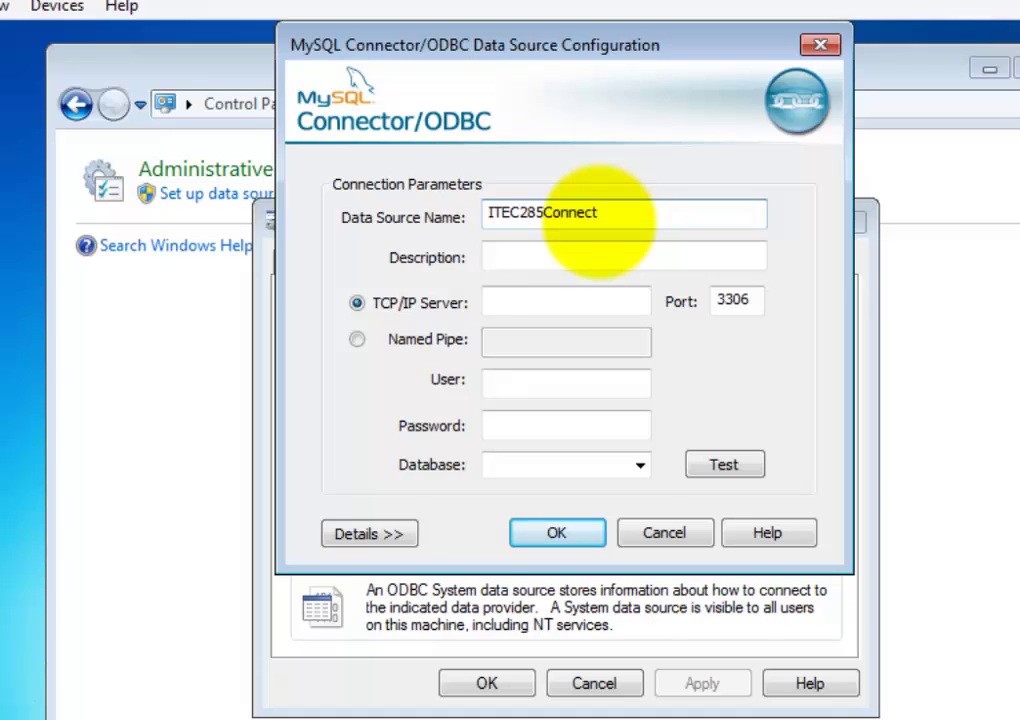
click(607, 308)
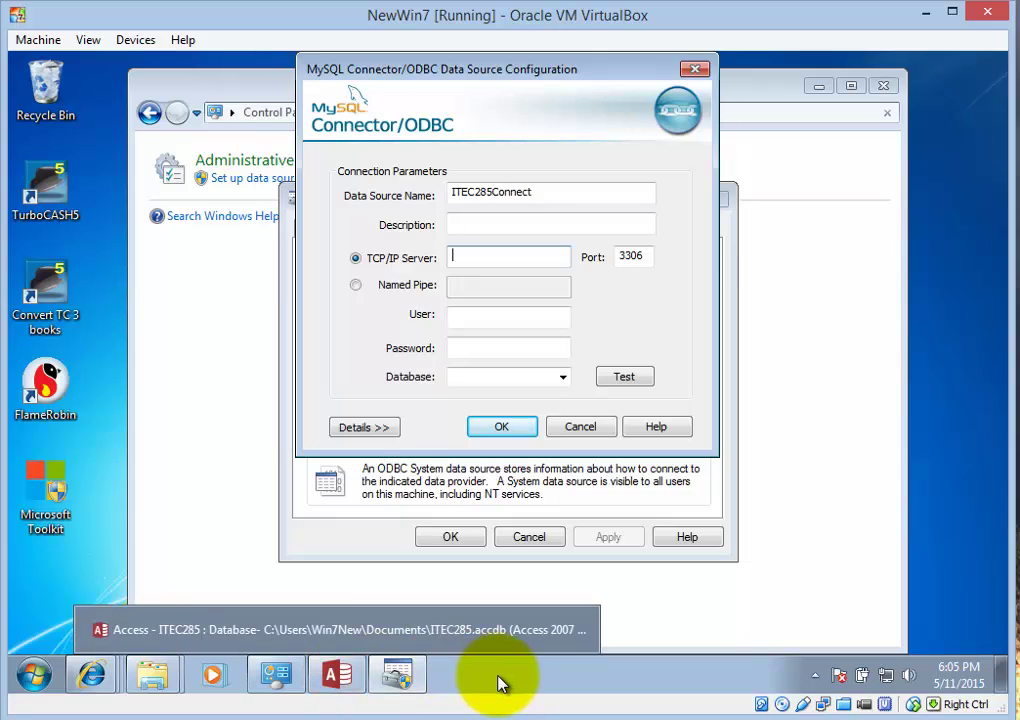
mouse_move(110, 692)
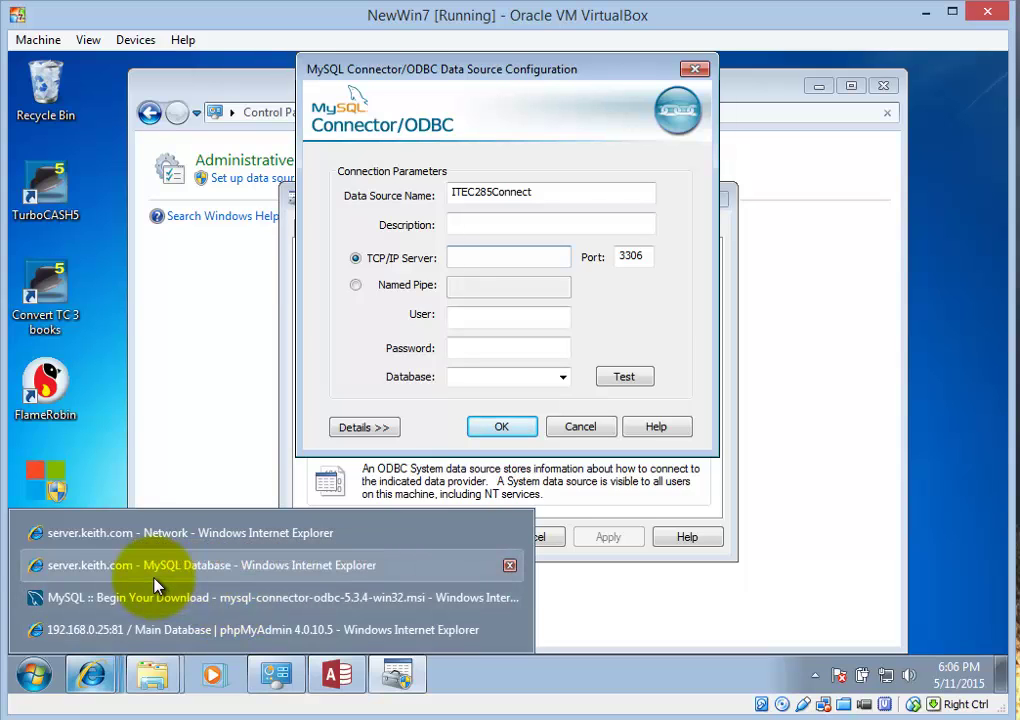
click(177, 540)
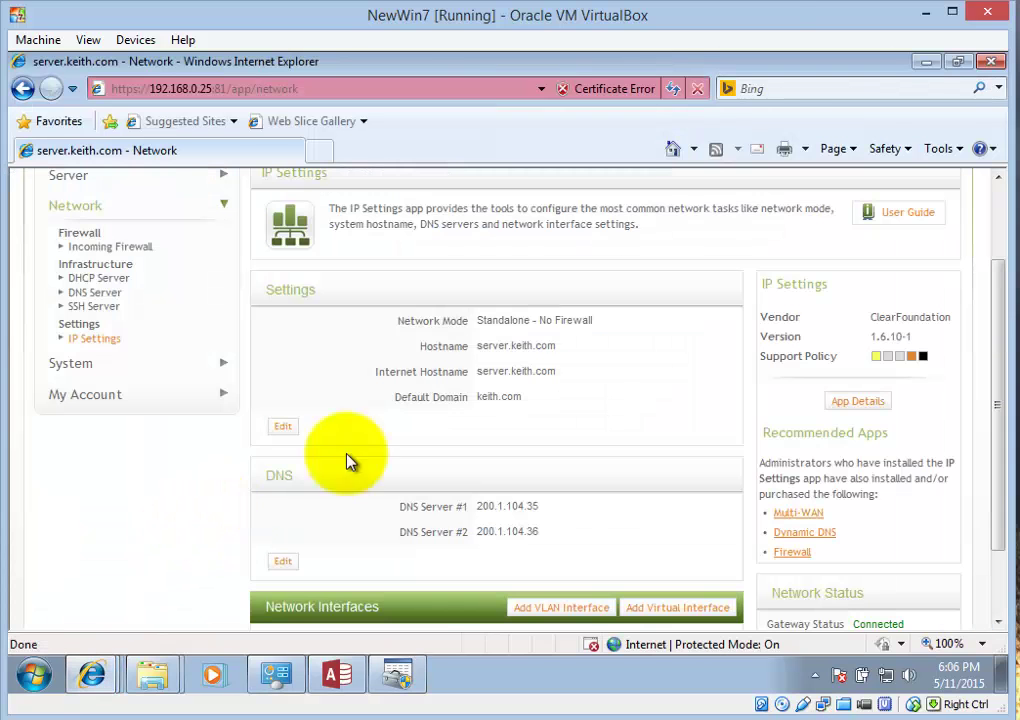
scroll(767, 383, up, 3)
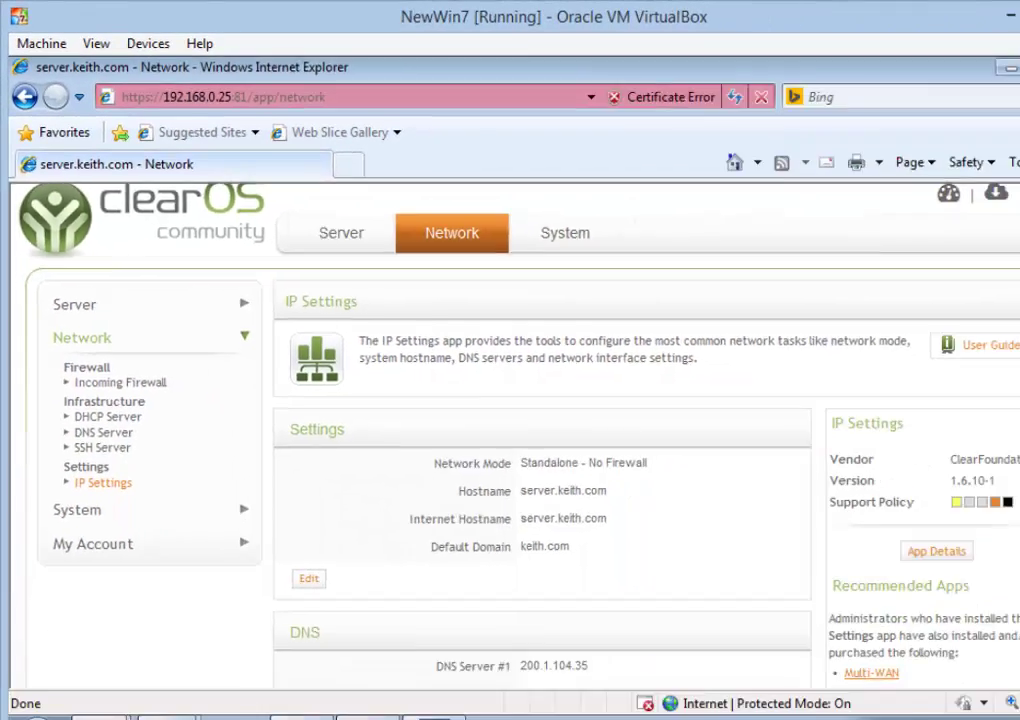
drag(997, 358, 995, 485)
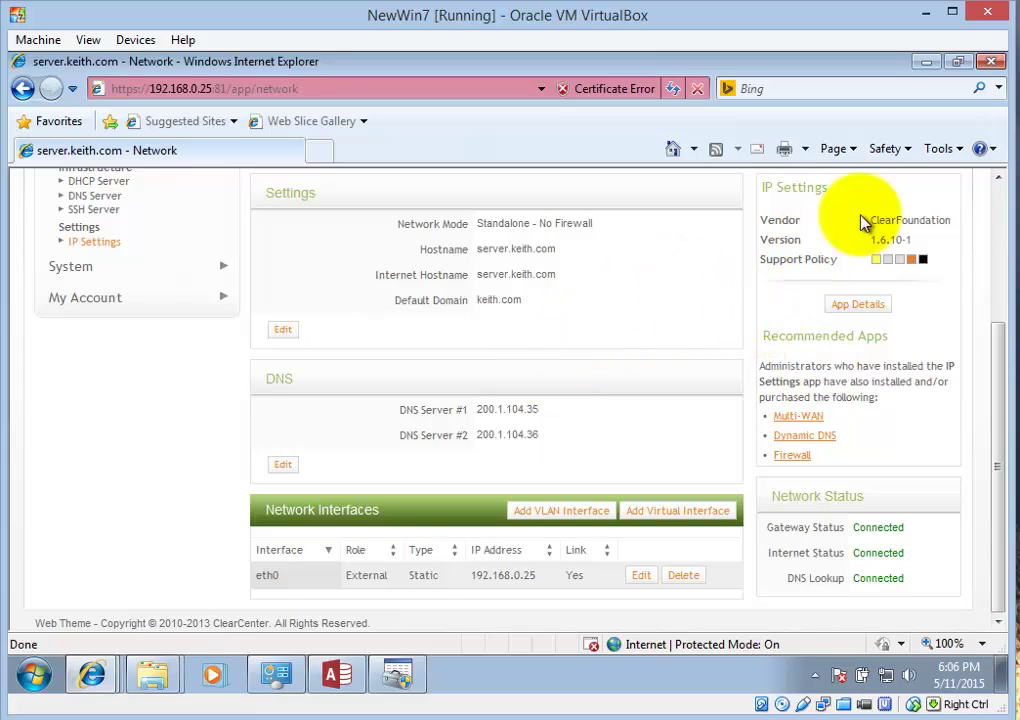
click(922, 64)
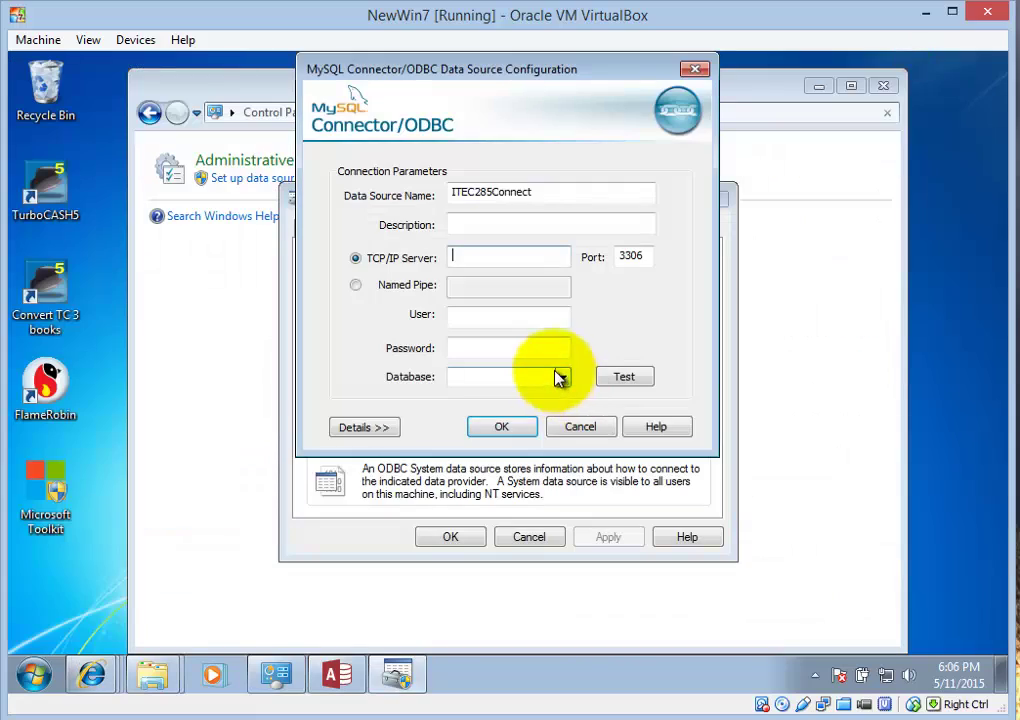
- Set the TCP/IP Server to 192.168.0.25 and fill in the MySQL user name
click(497, 257)
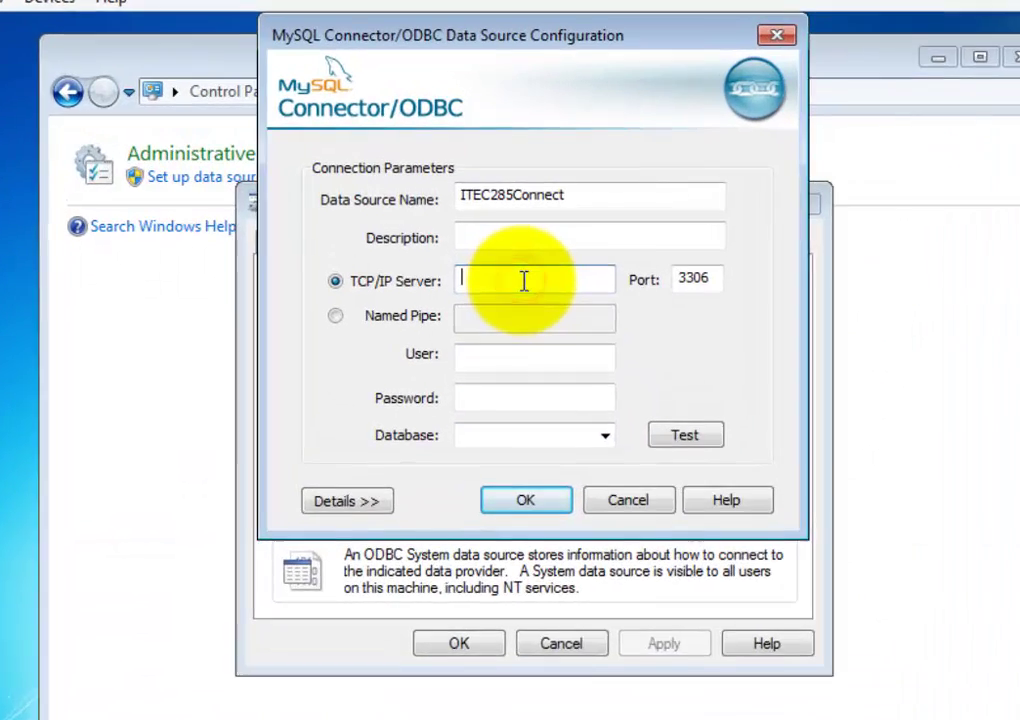
text(192)
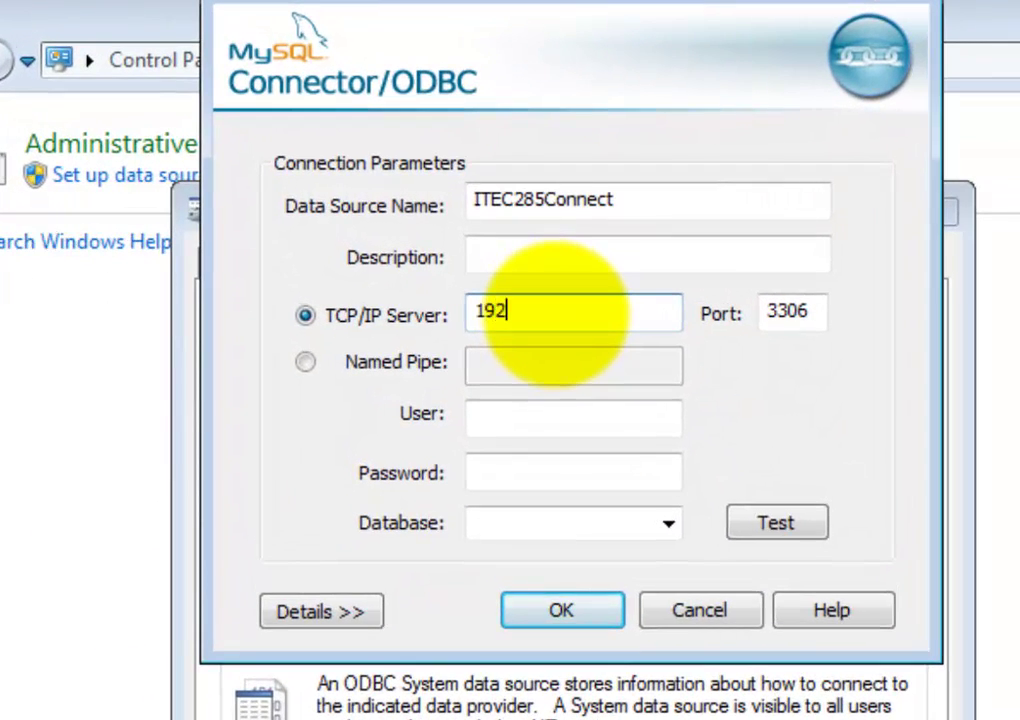
text(.168.0.)
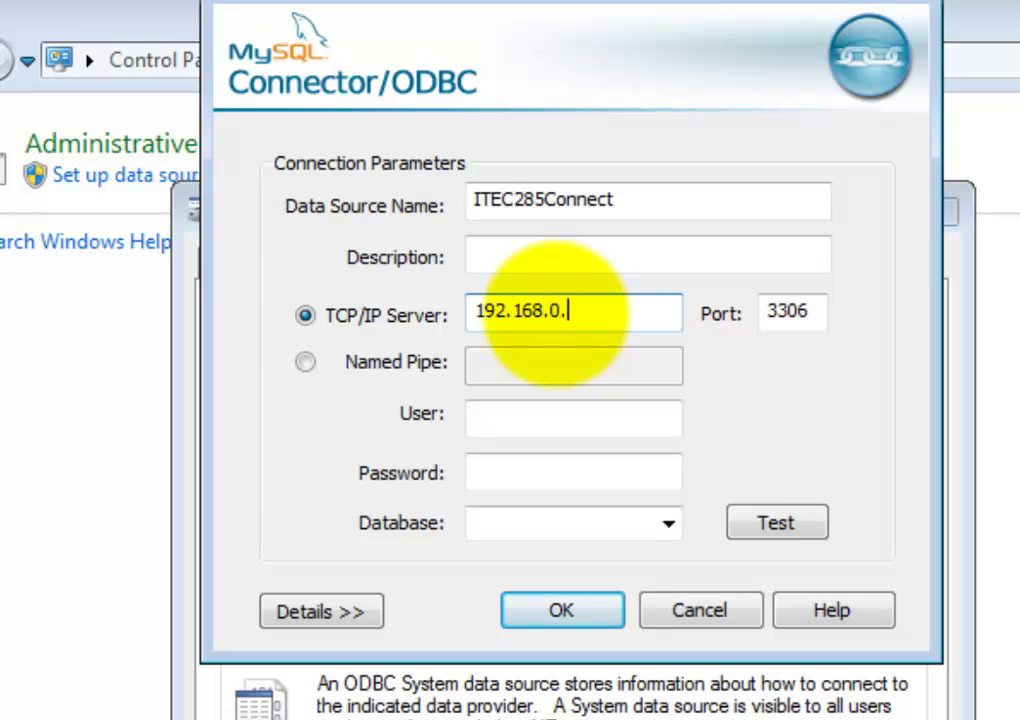
text(25)
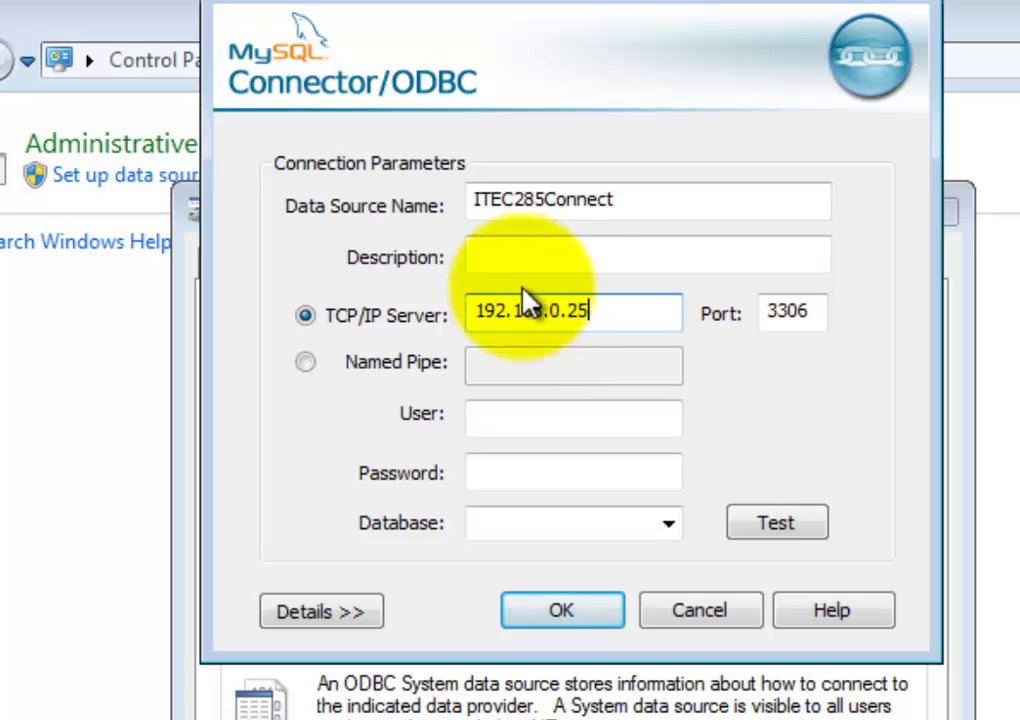
click(532, 420)
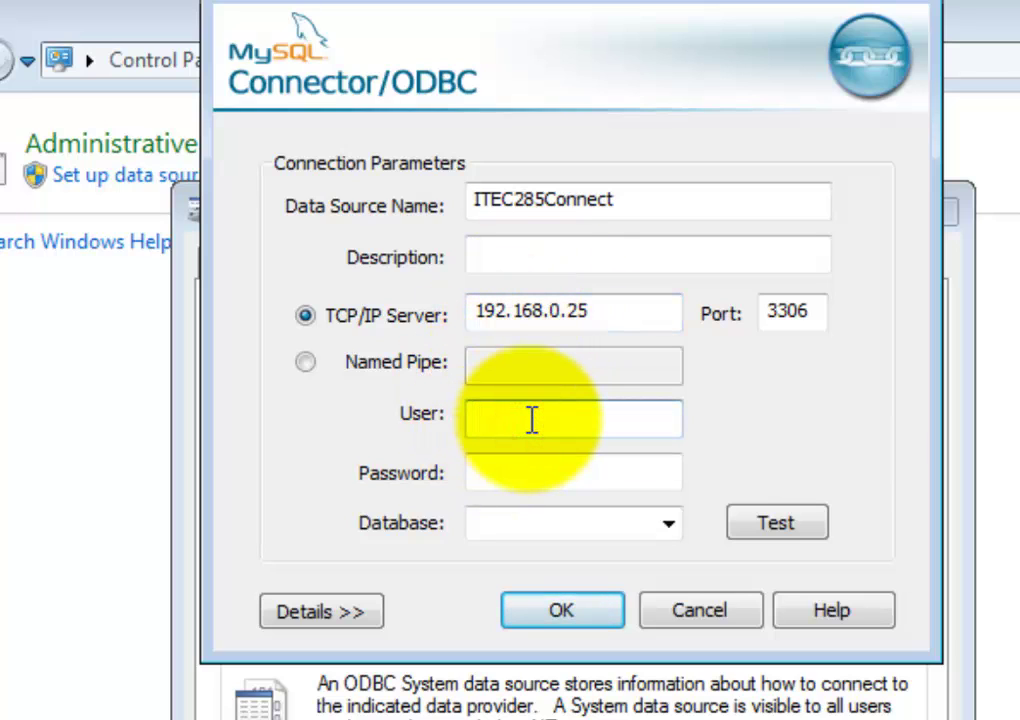
text(kharry)
click(528, 474)
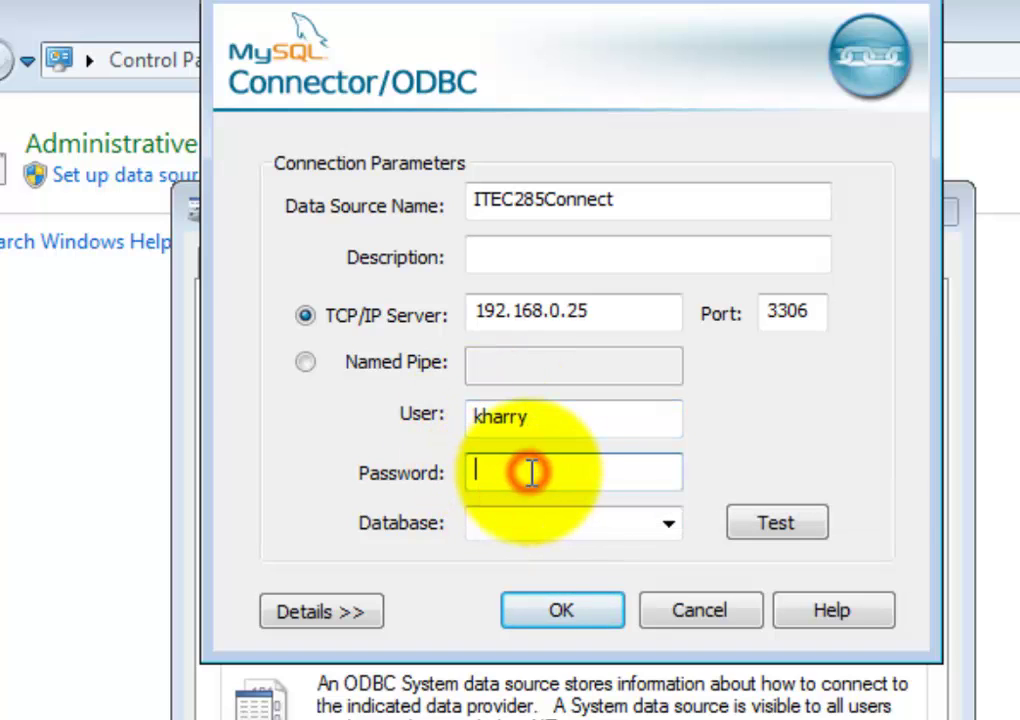
click(534, 532)
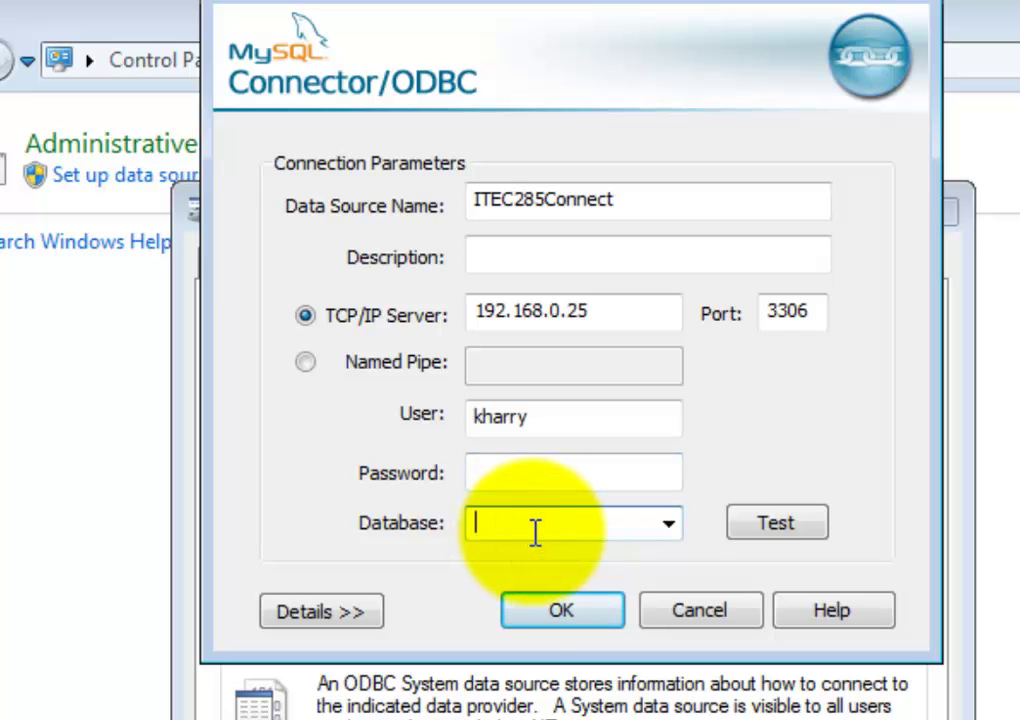
click(530, 472)
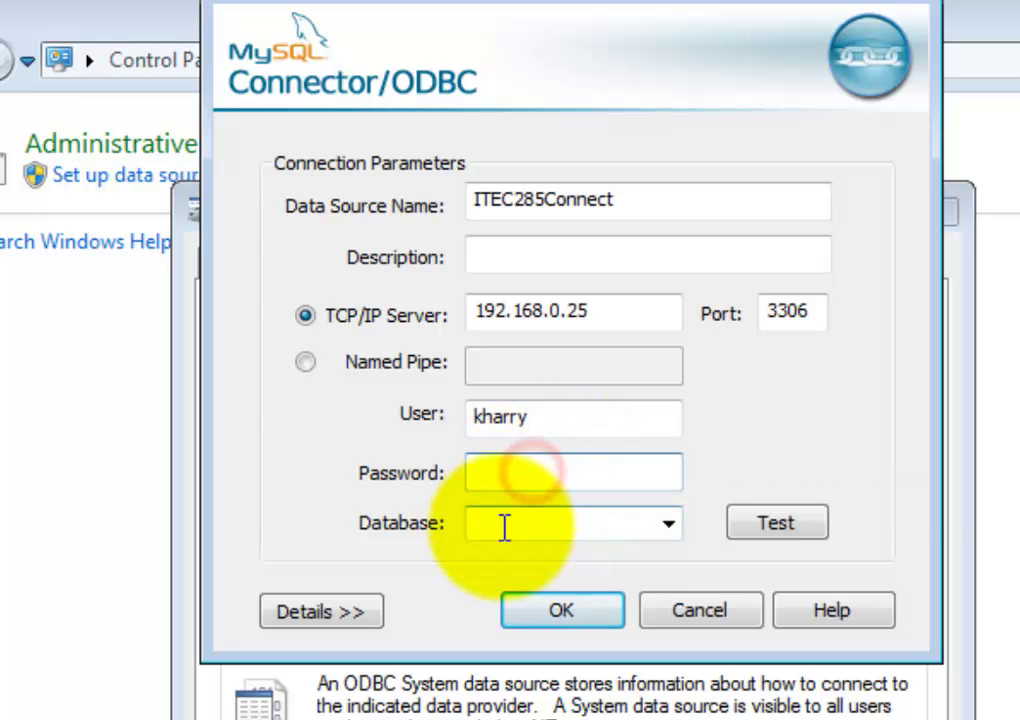
click(503, 524)
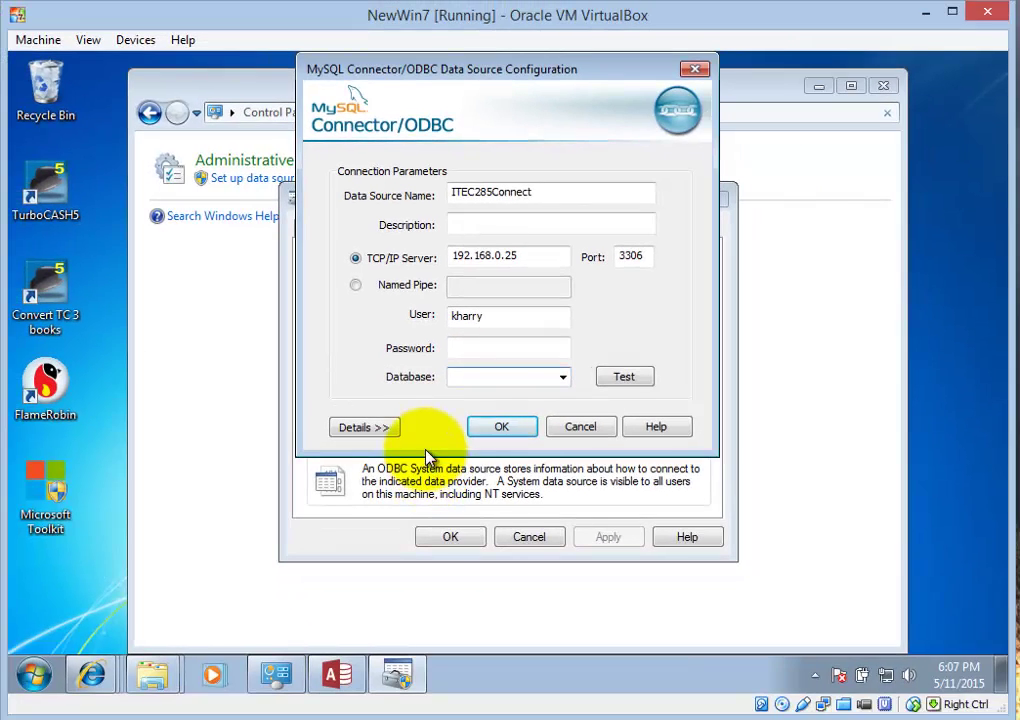
click(501, 494)
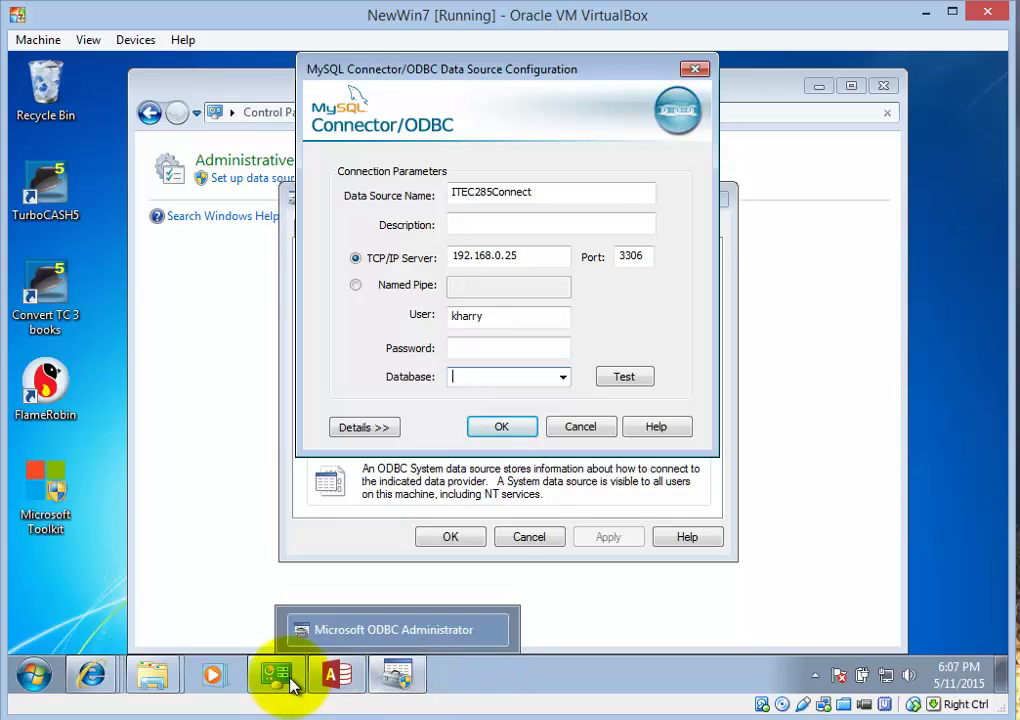
mouse_move(98, 678)
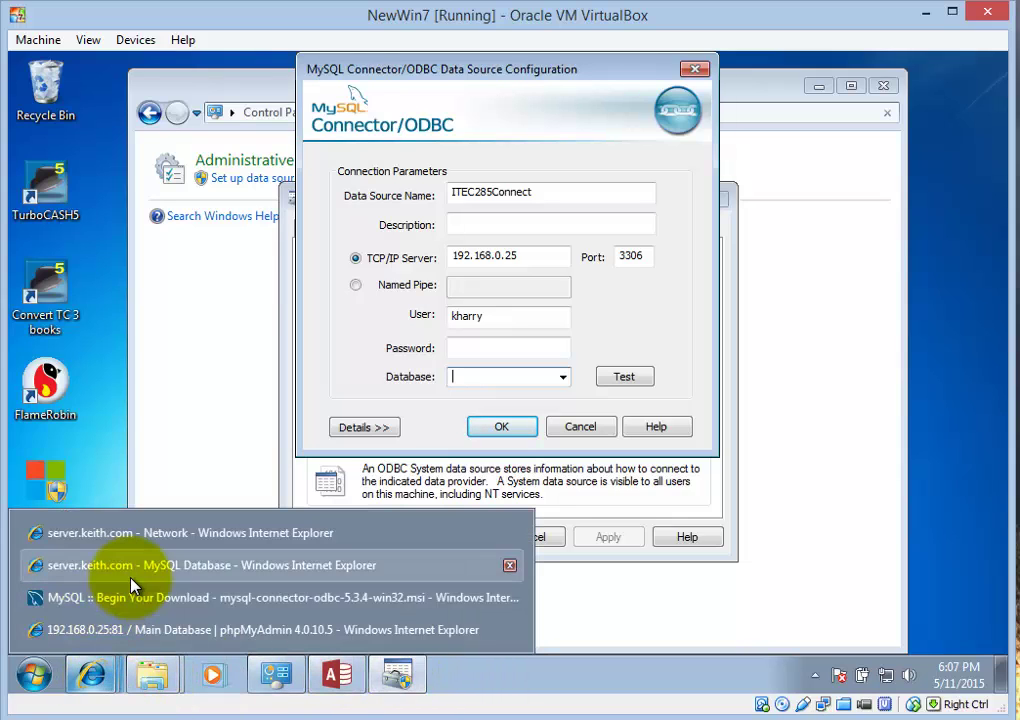
- Create the ITEC285bkend database in phpMyAdmin, open it, and name a new table demo
click(118, 630)
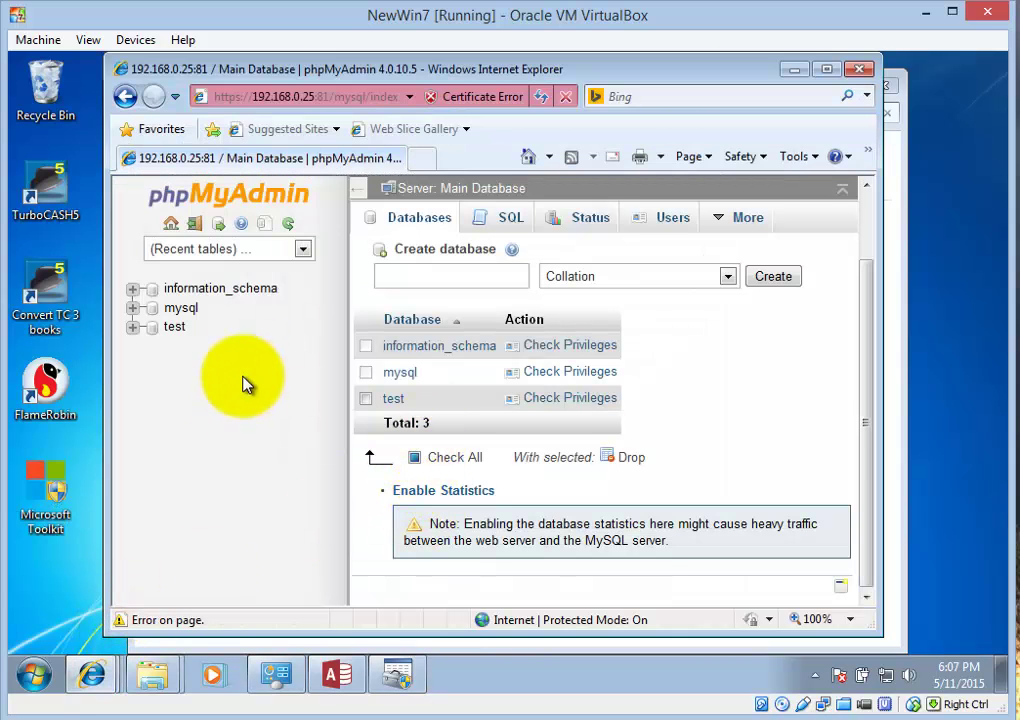
click(445, 275)
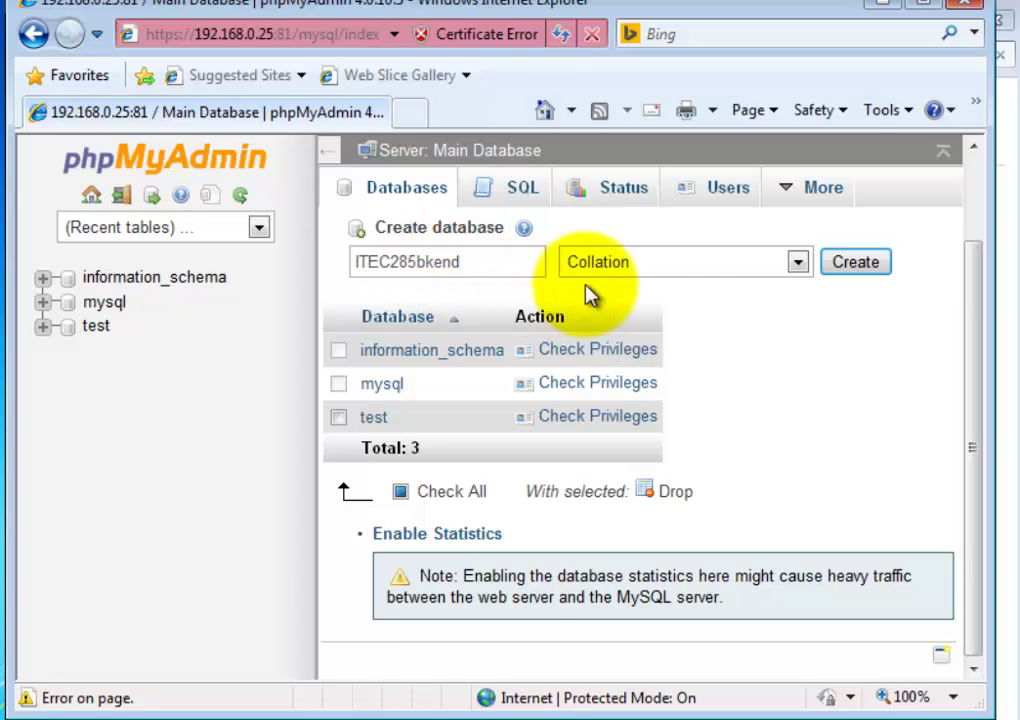
click(858, 268)
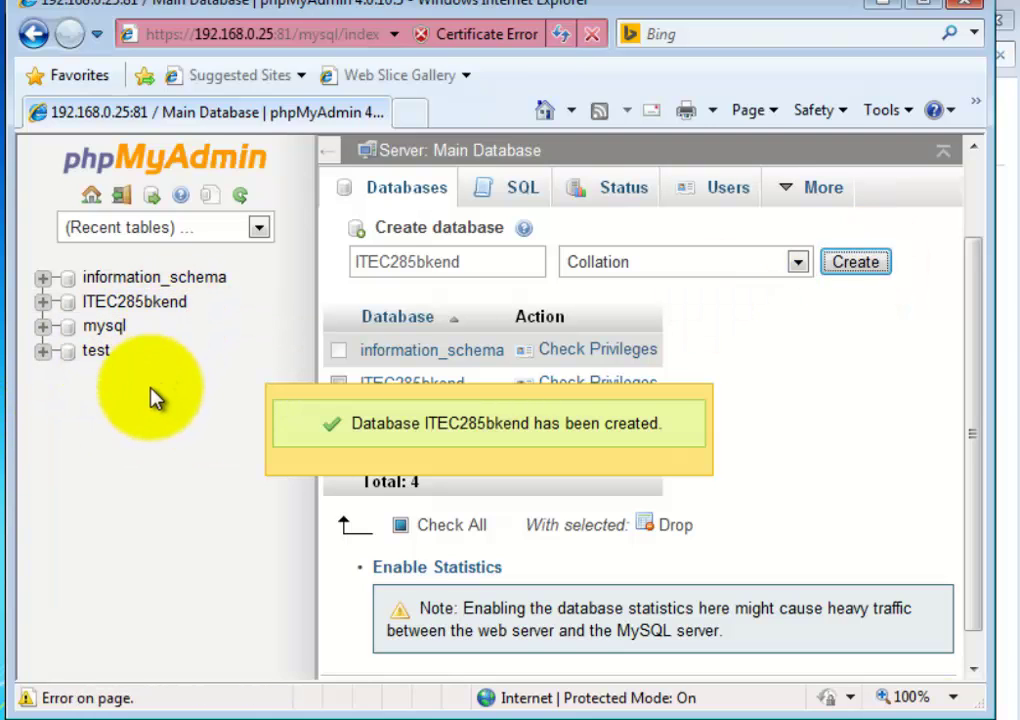
click(143, 312)
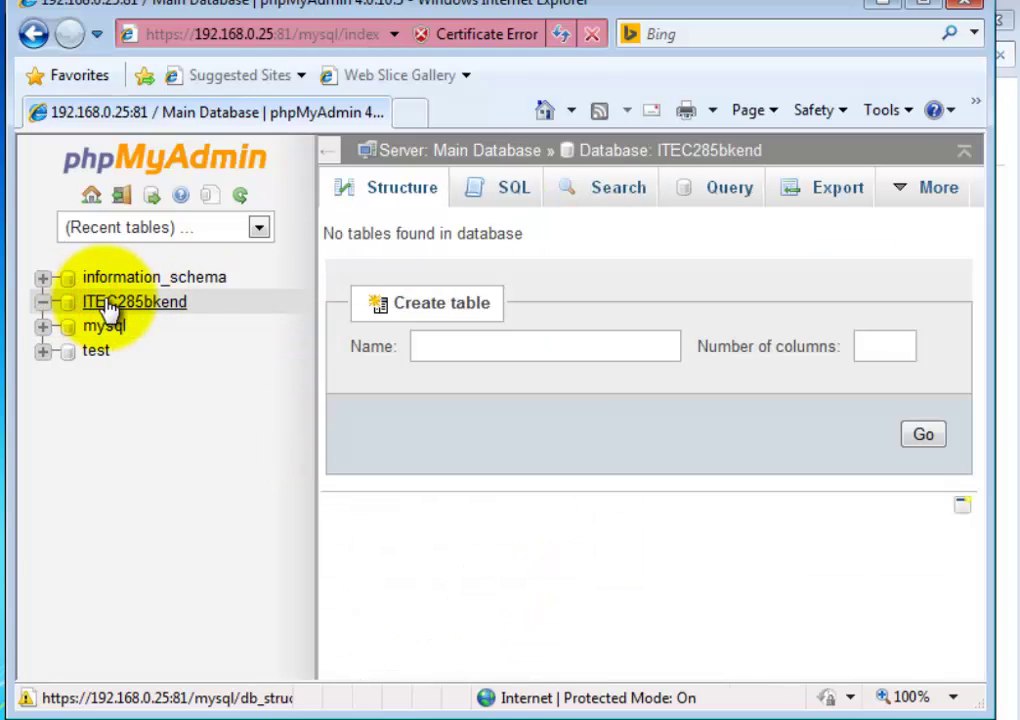
click(446, 351)
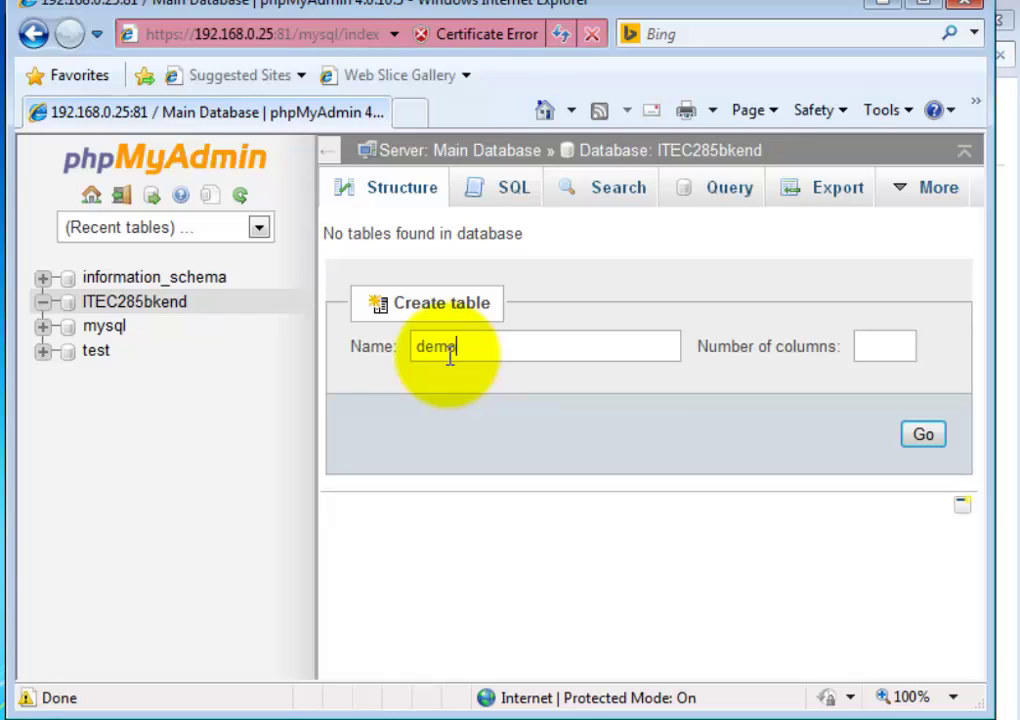
- Create the demo table with 5 columns and name the first column ID
click(884, 352)
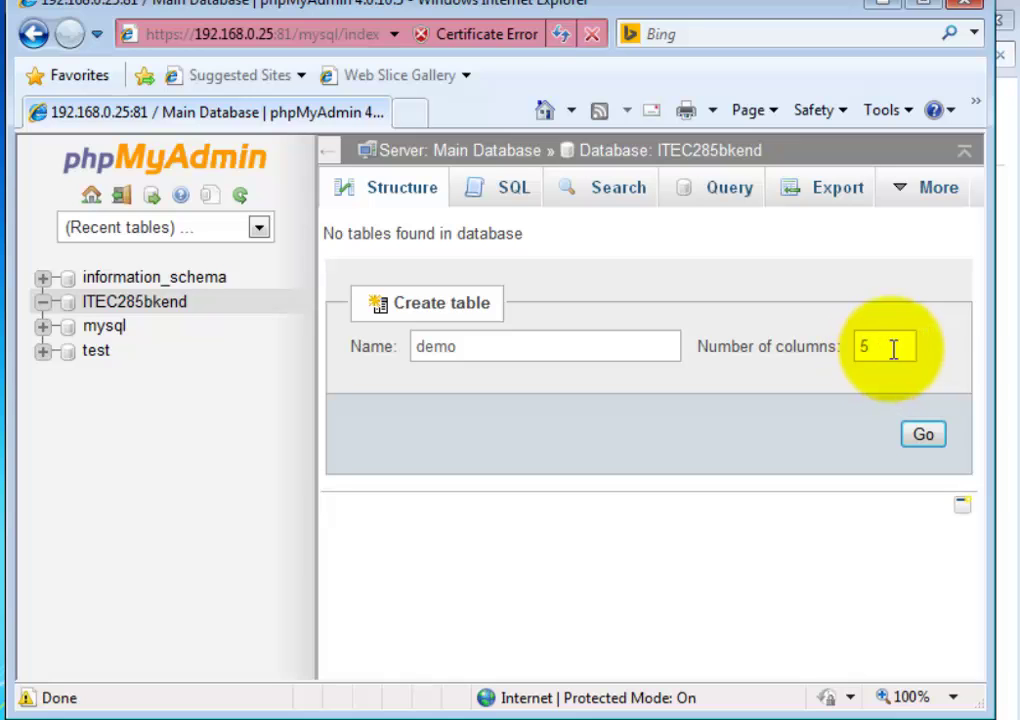
click(923, 434)
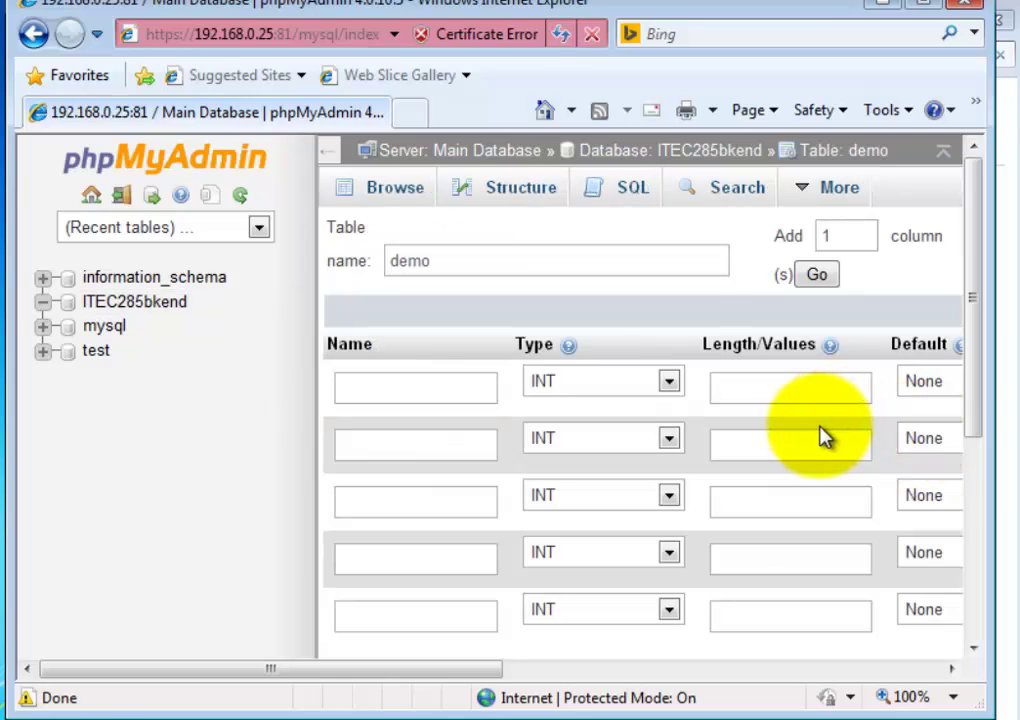
click(424, 385)
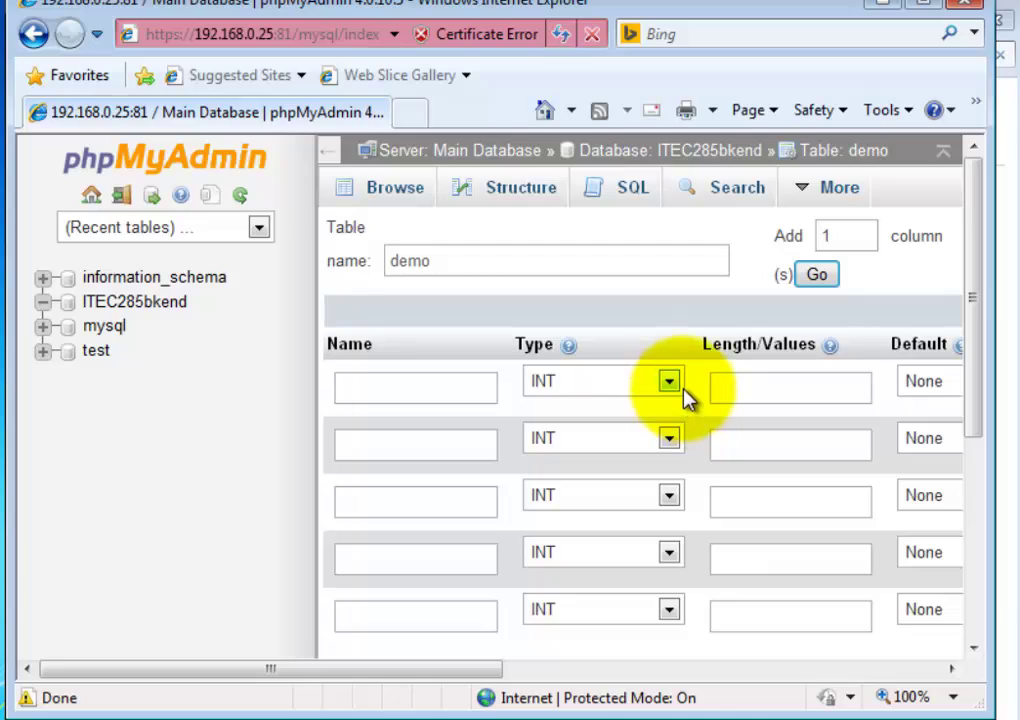
click(456, 393)
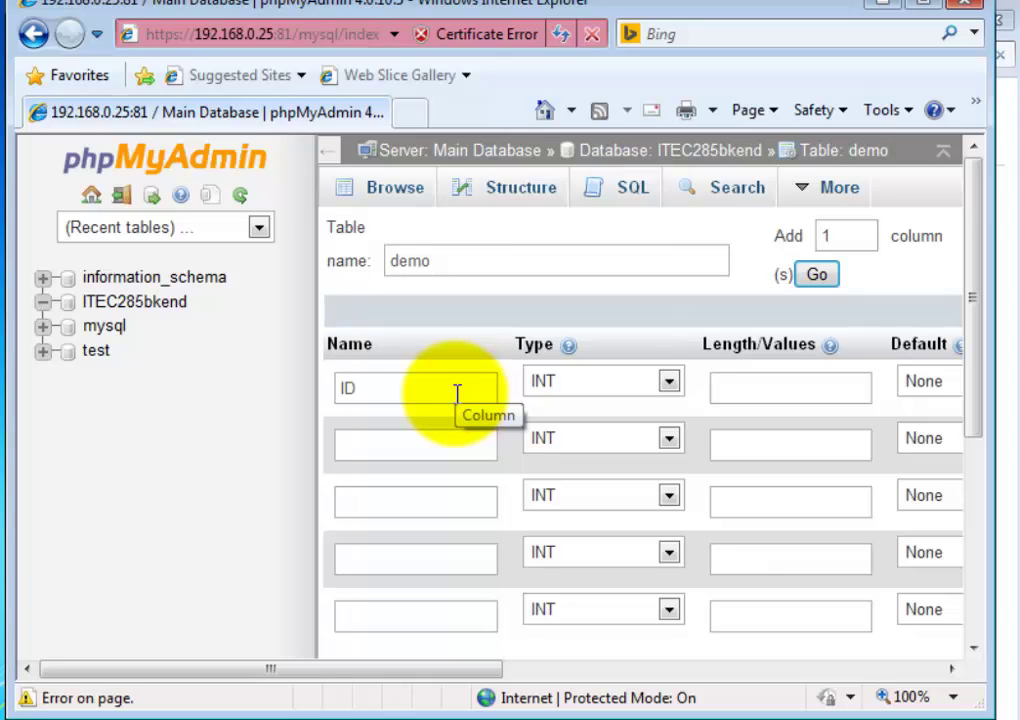
drag(462, 665, 577, 690)
- Make ID an INT of length 6 with a PRIMARY index and blank attributes
click(567, 382)
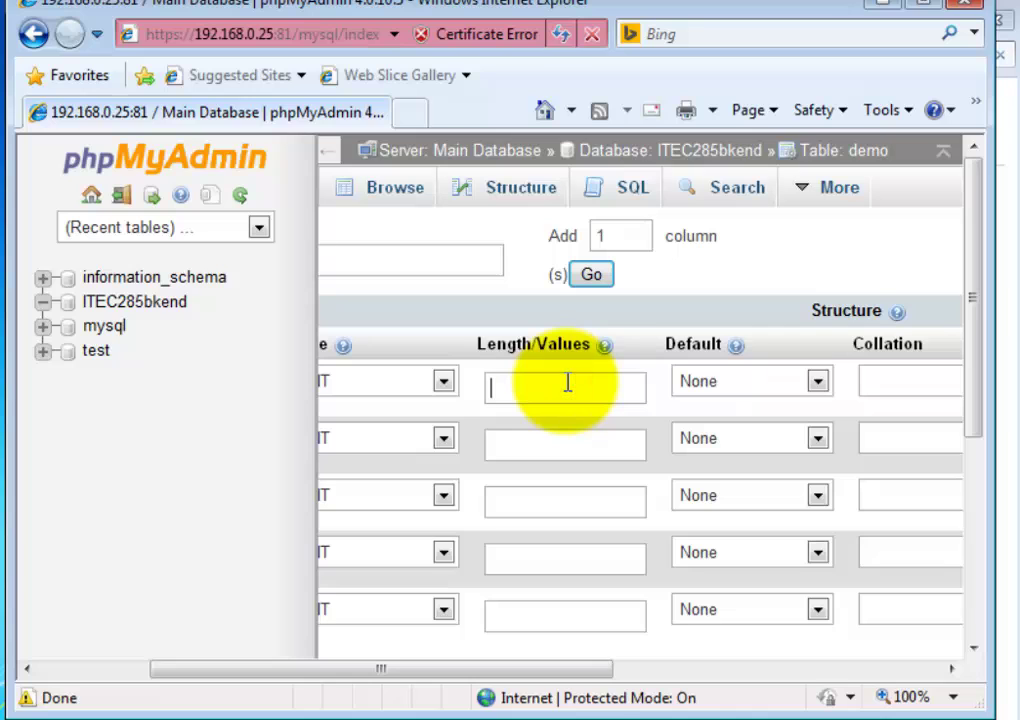
text(6)
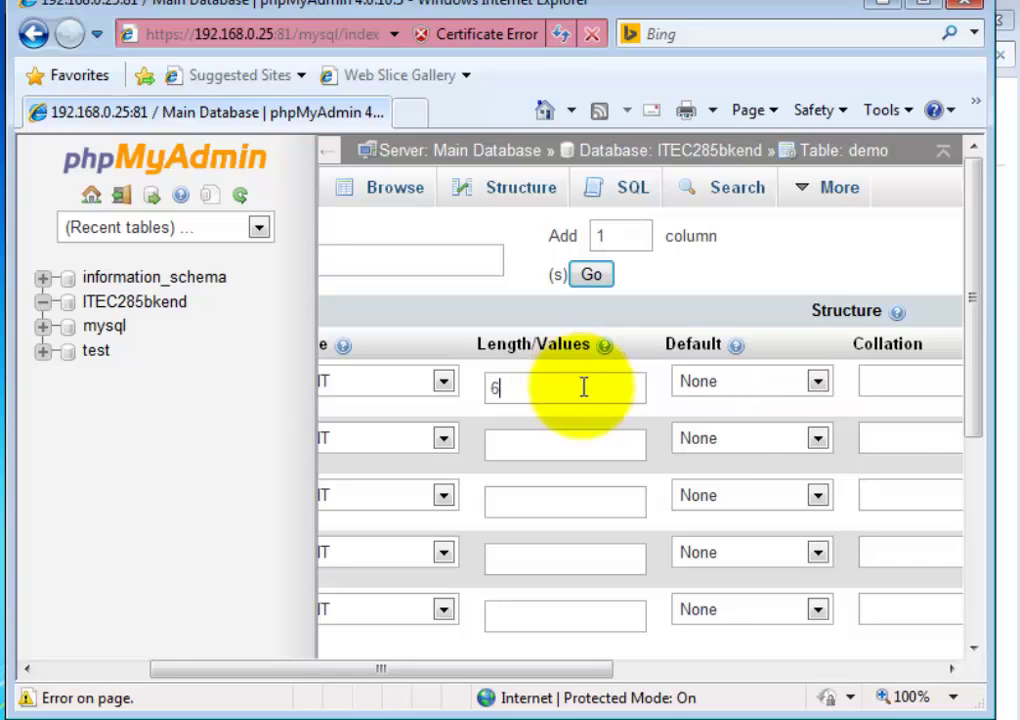
drag(494, 674, 781, 708)
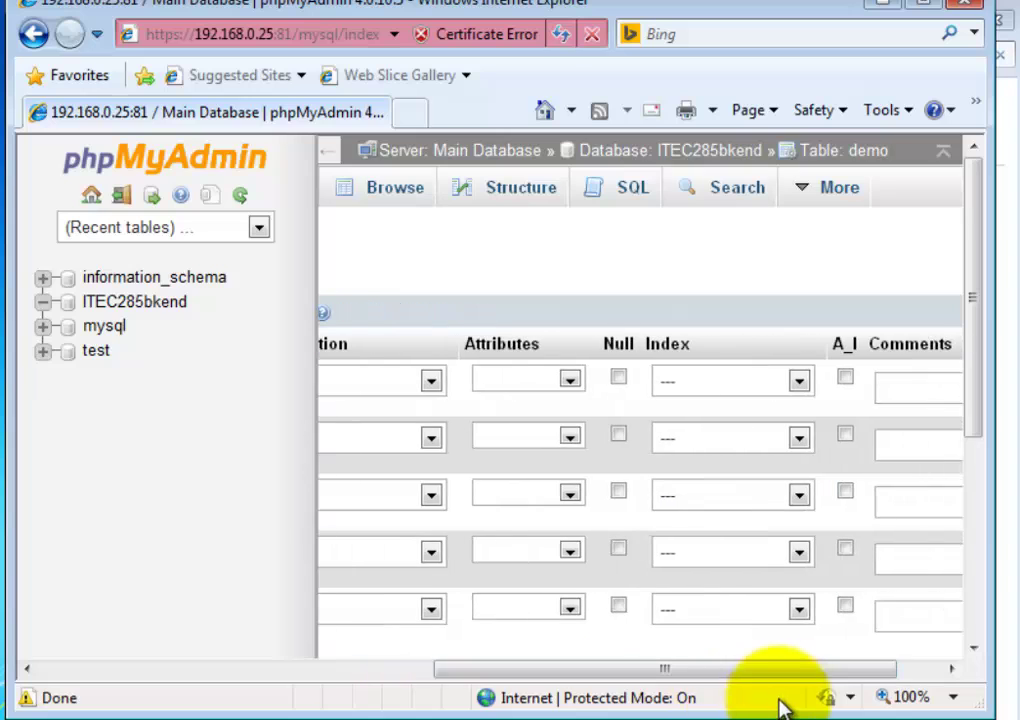
click(798, 380)
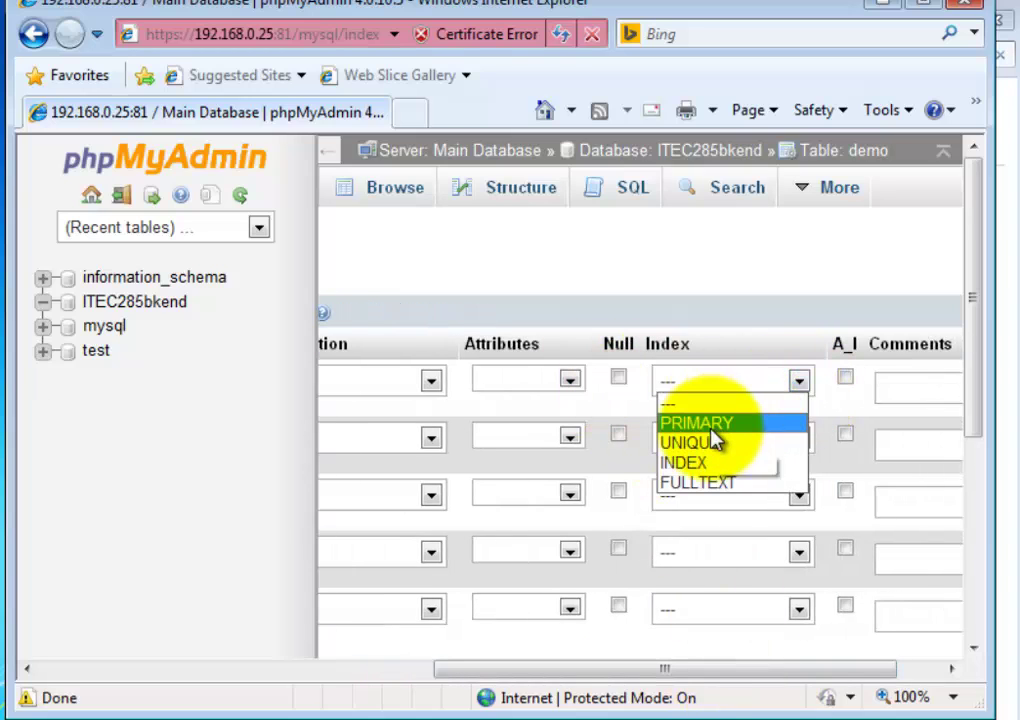
click(715, 426)
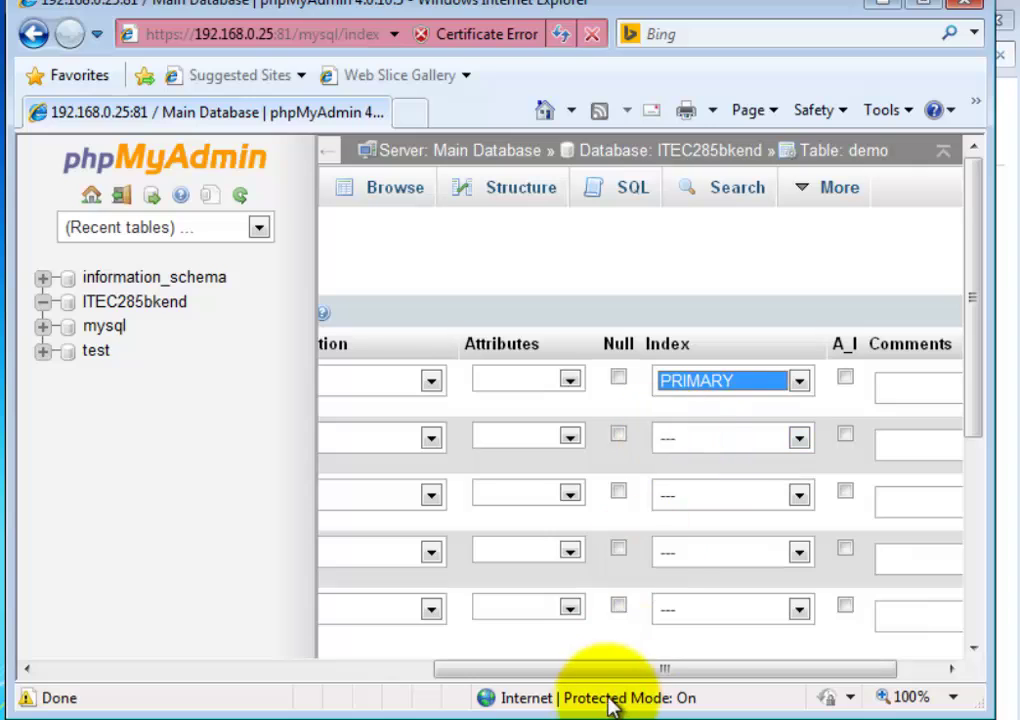
click(580, 382)
click(572, 380)
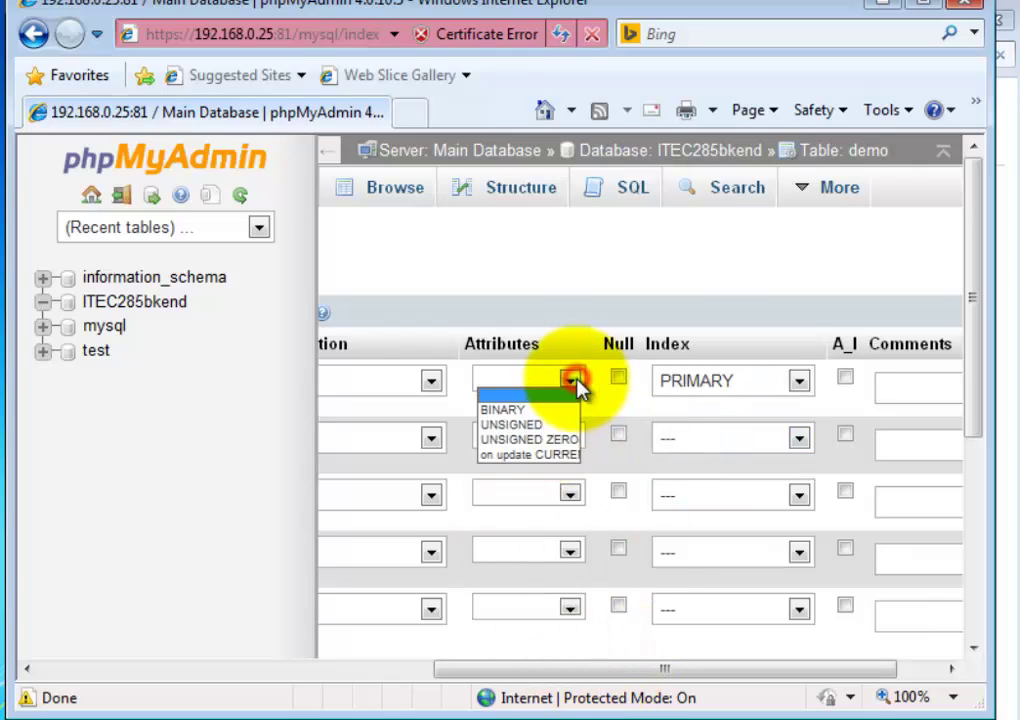
click(576, 380)
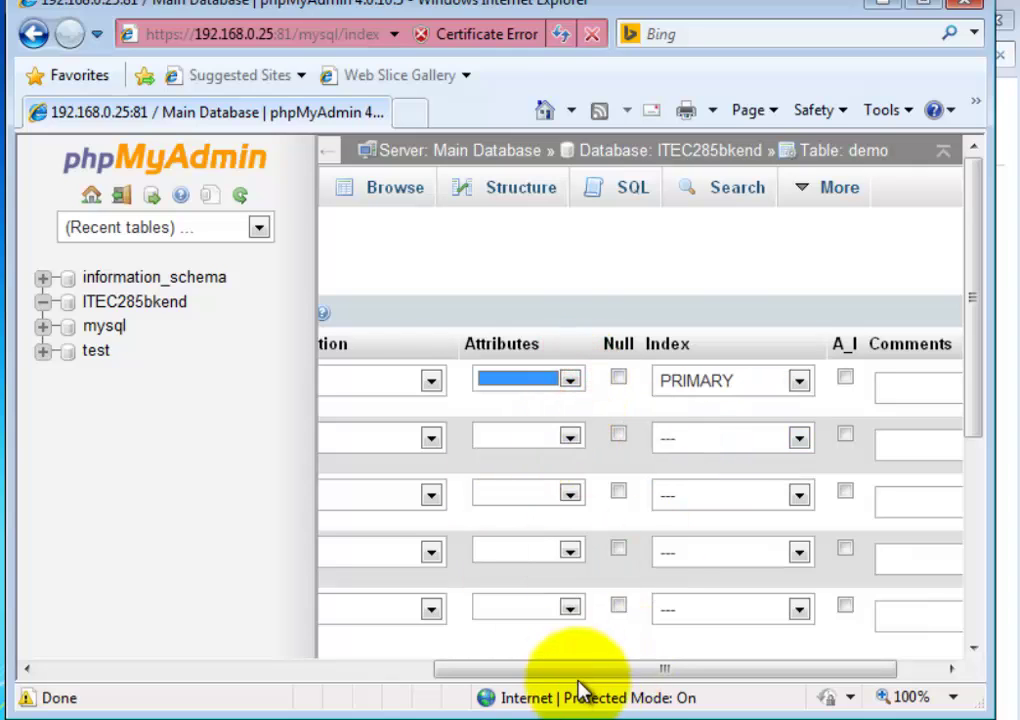
drag(580, 672, 262, 678)
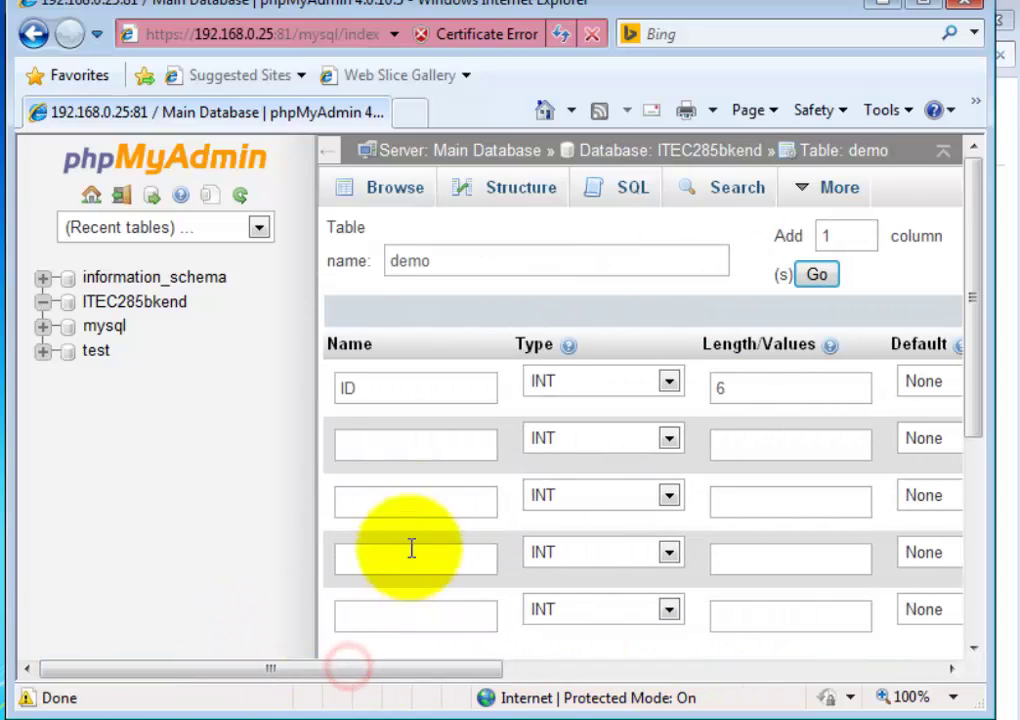
- Define the Name column as VARCHAR 40 and Address as VARCHAR 255
click(428, 450)
text(Name)
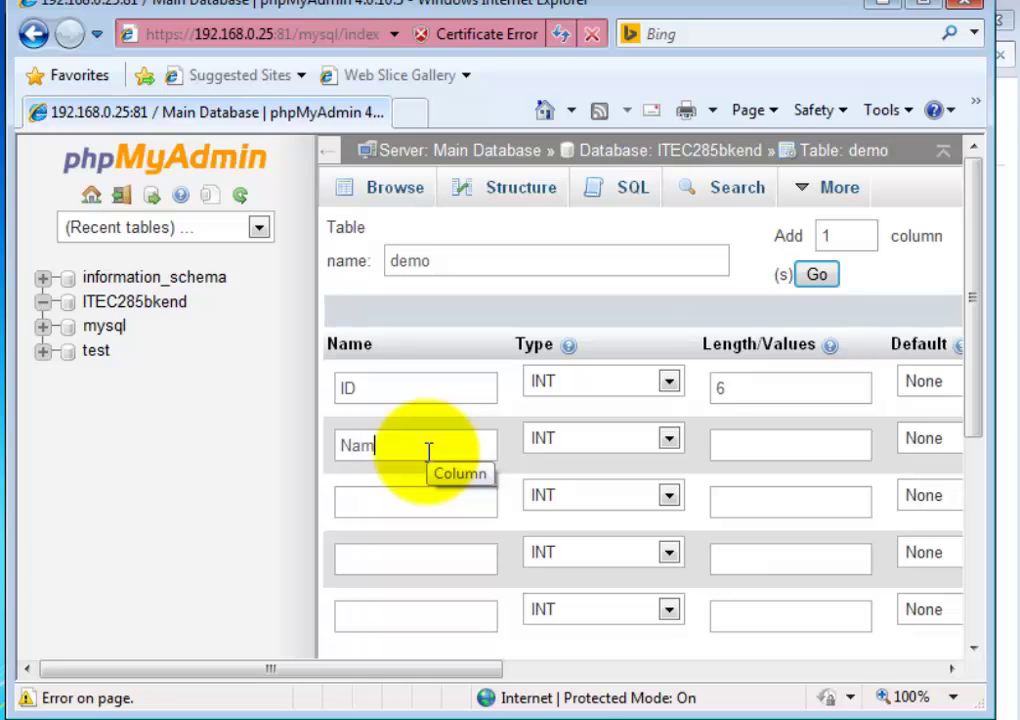
click(666, 440)
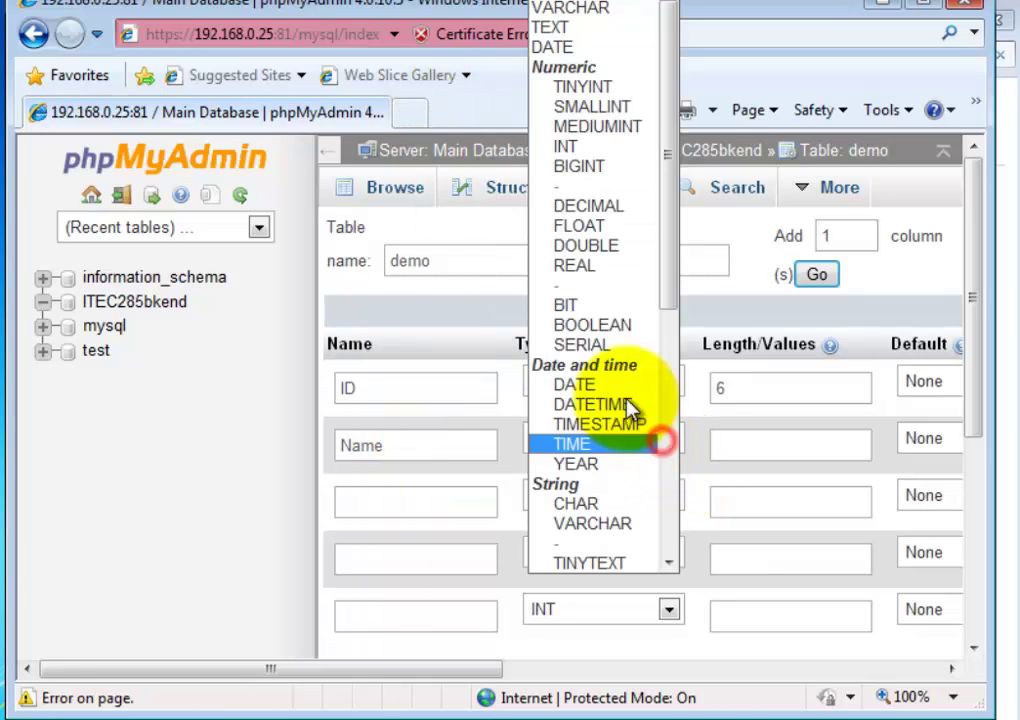
click(608, 10)
click(767, 440)
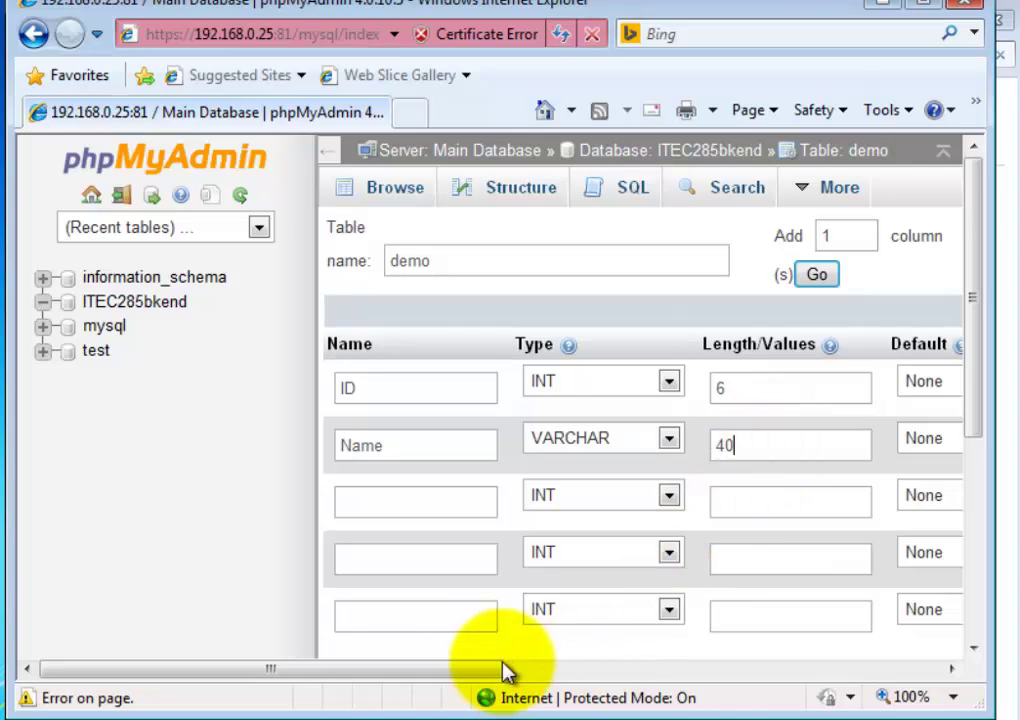
drag(471, 669, 369, 706)
click(492, 500)
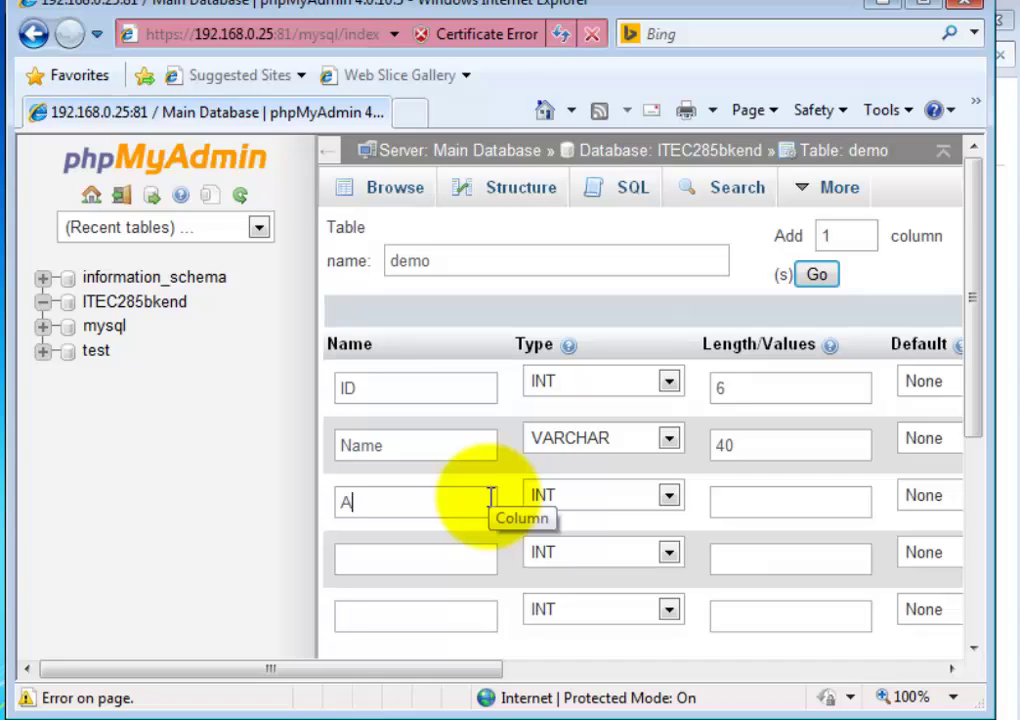
text(Addre)
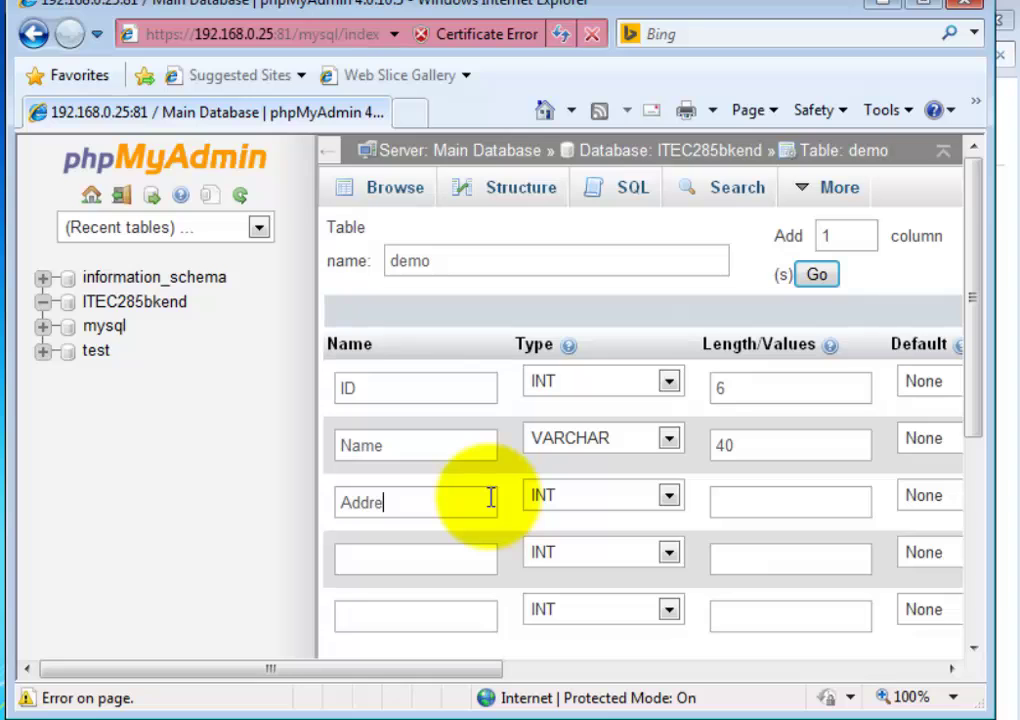
text(ss)
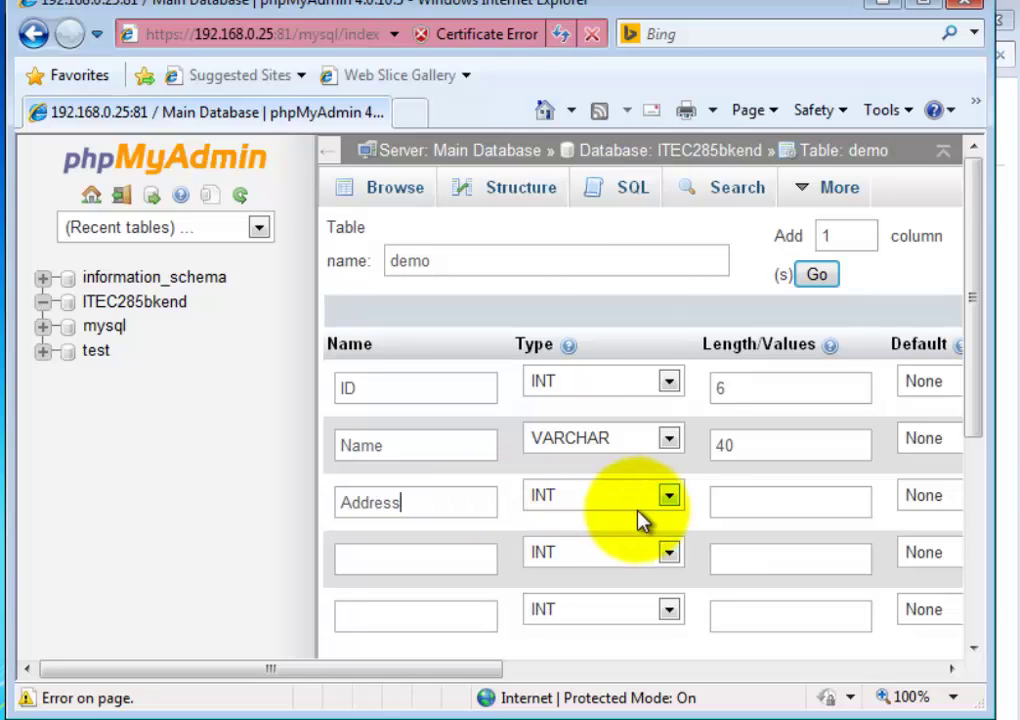
click(642, 505)
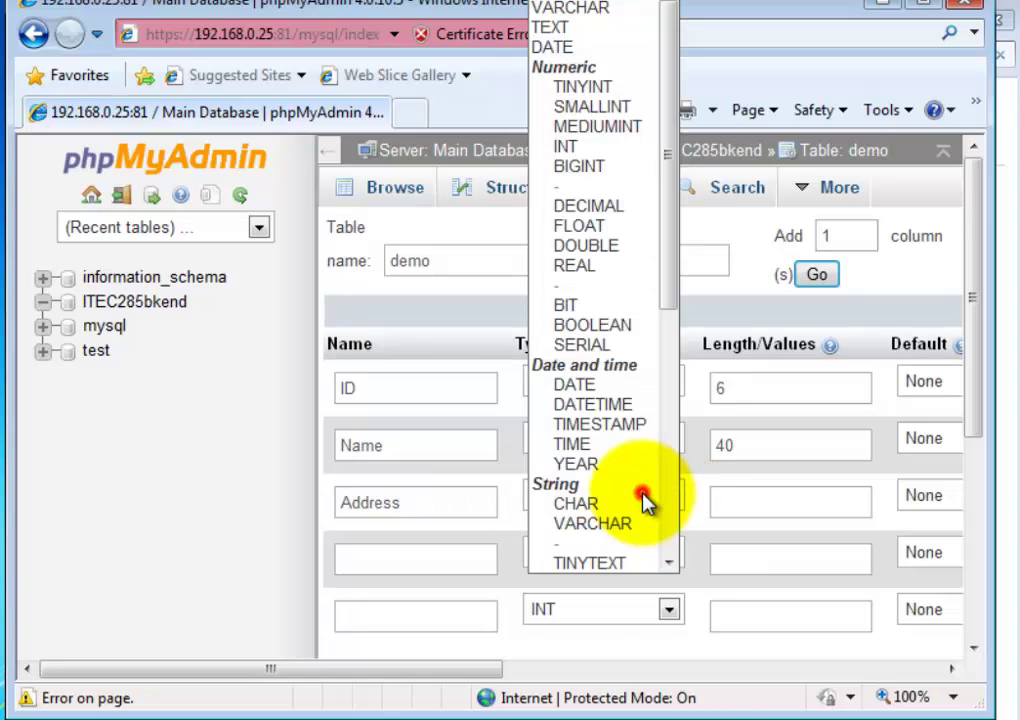
click(600, 10)
click(730, 505)
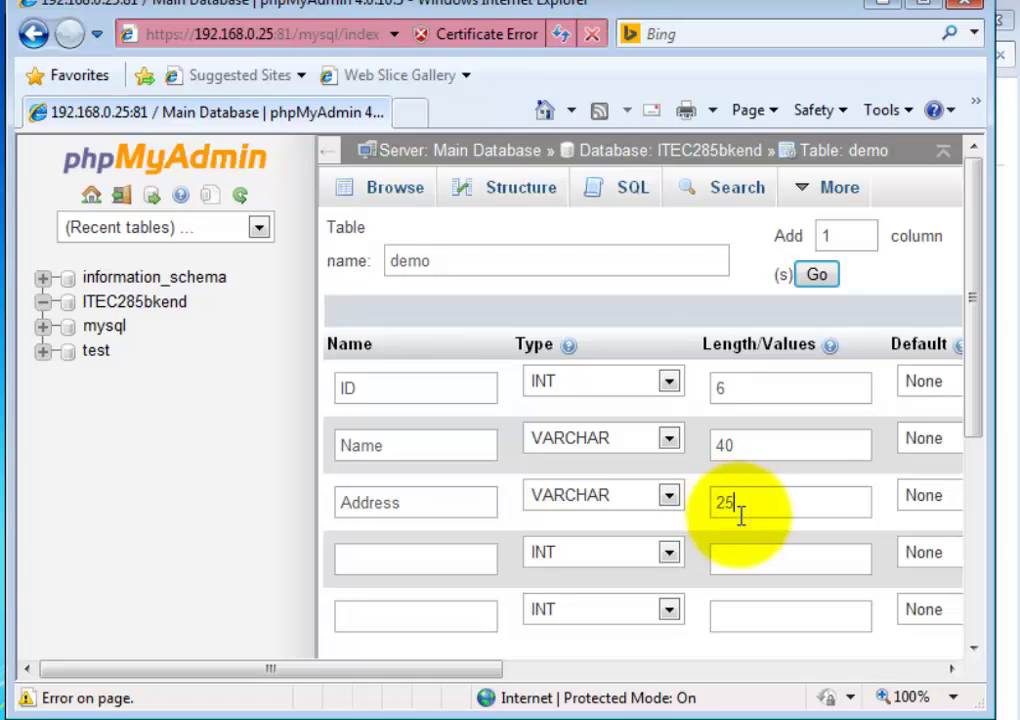
- Define the Email column as VARCHAR 40 and Phone as VARCHAR 13
click(398, 558)
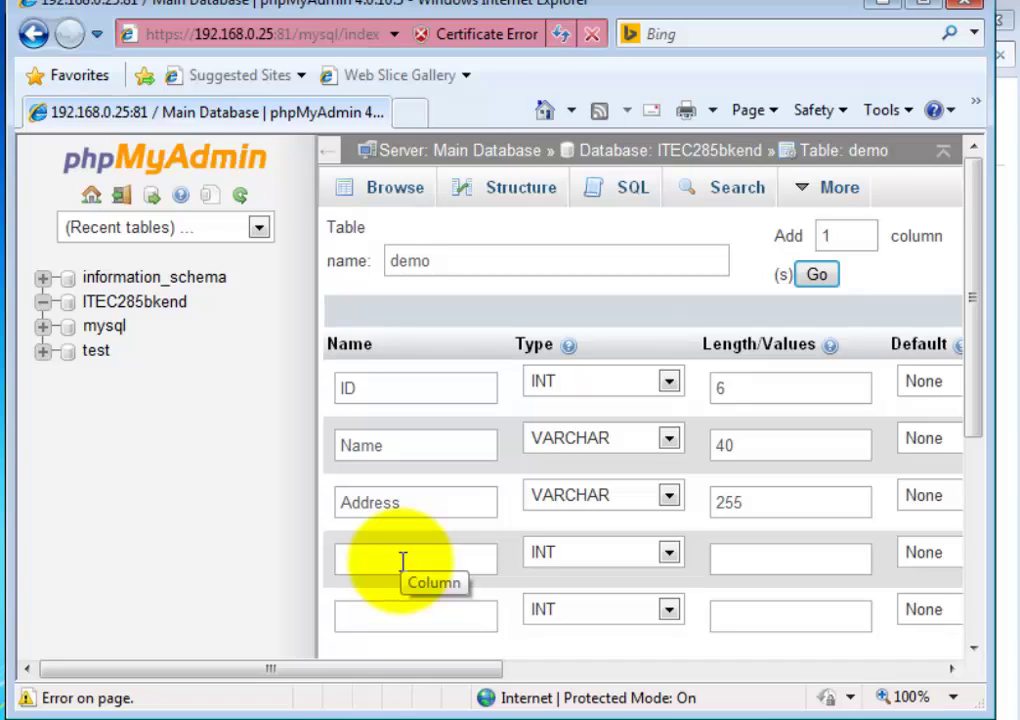
text(Email)
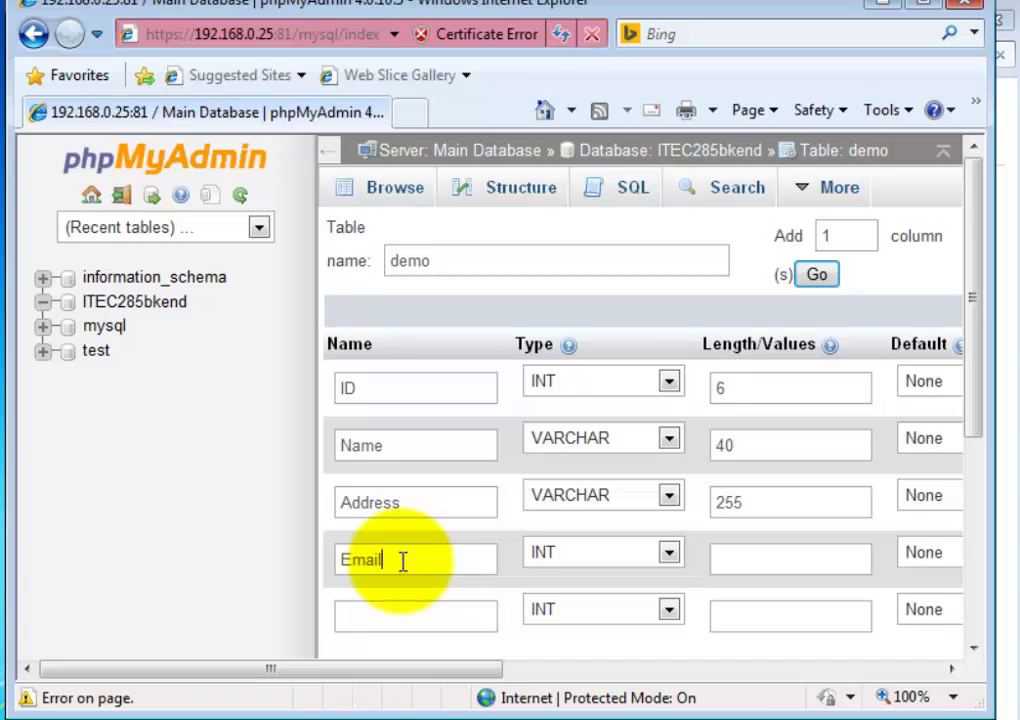
click(668, 552)
click(600, 8)
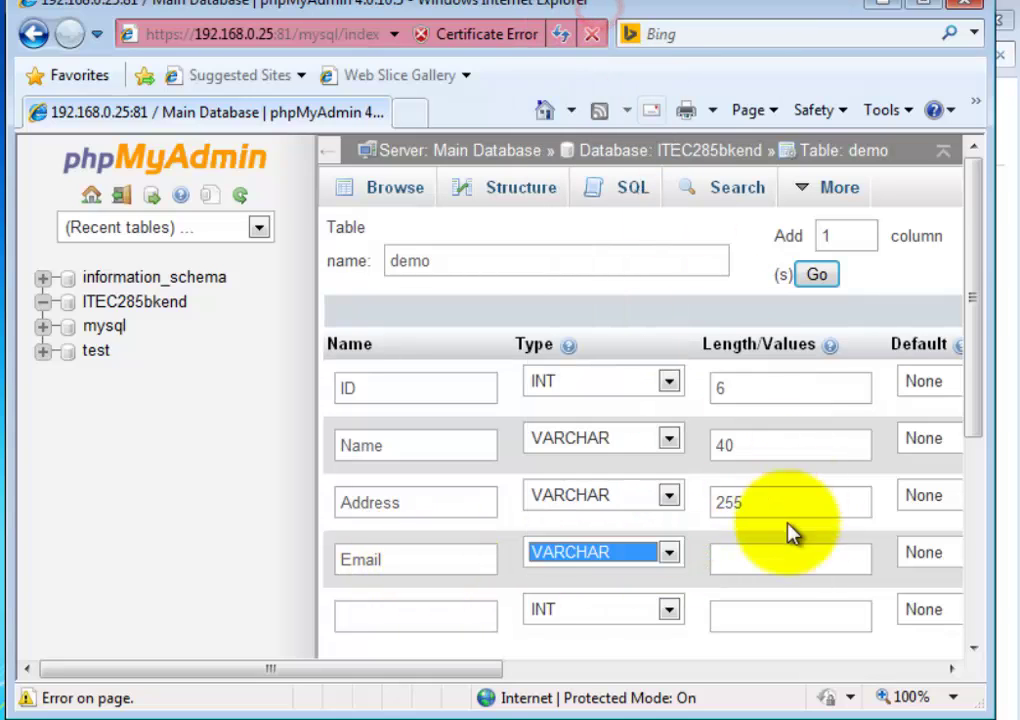
click(765, 567)
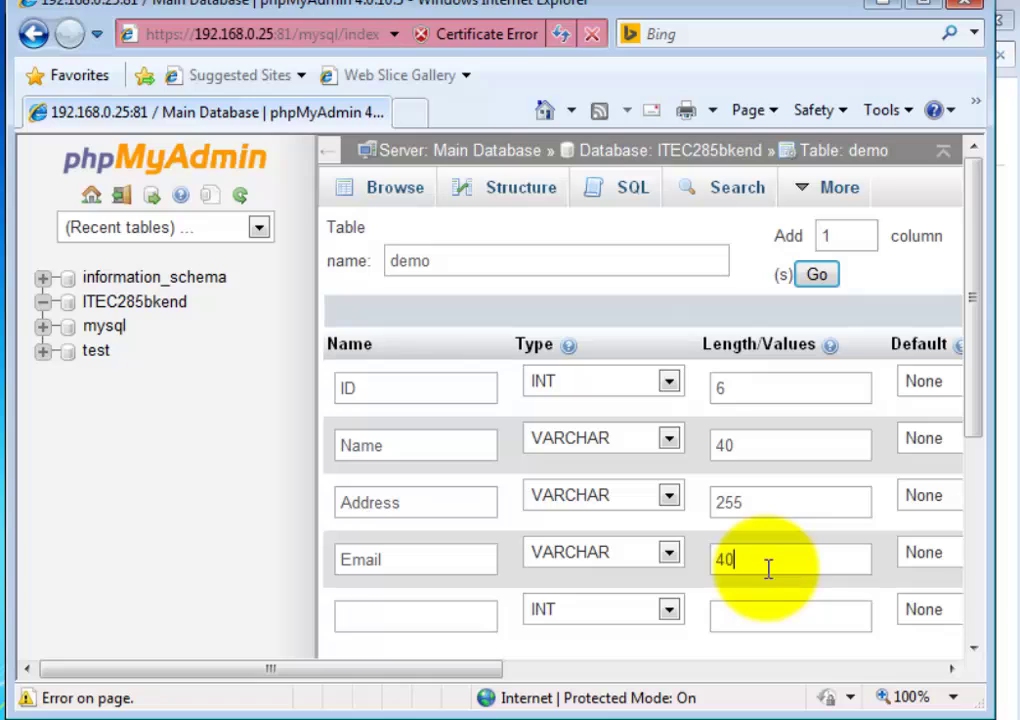
click(422, 612)
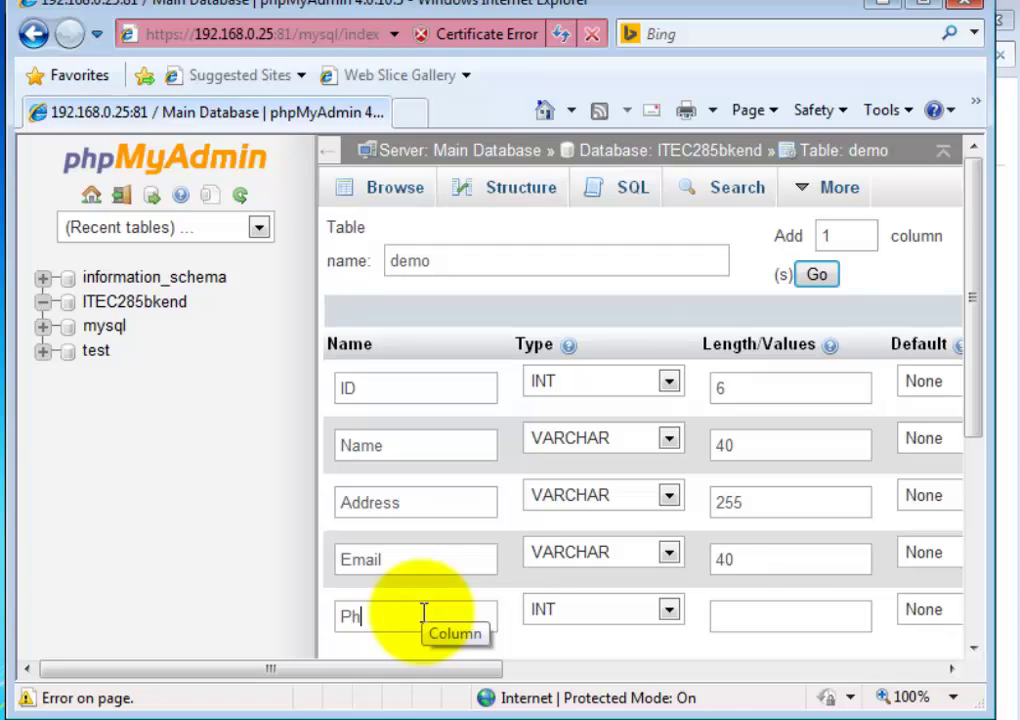
text(Phone)
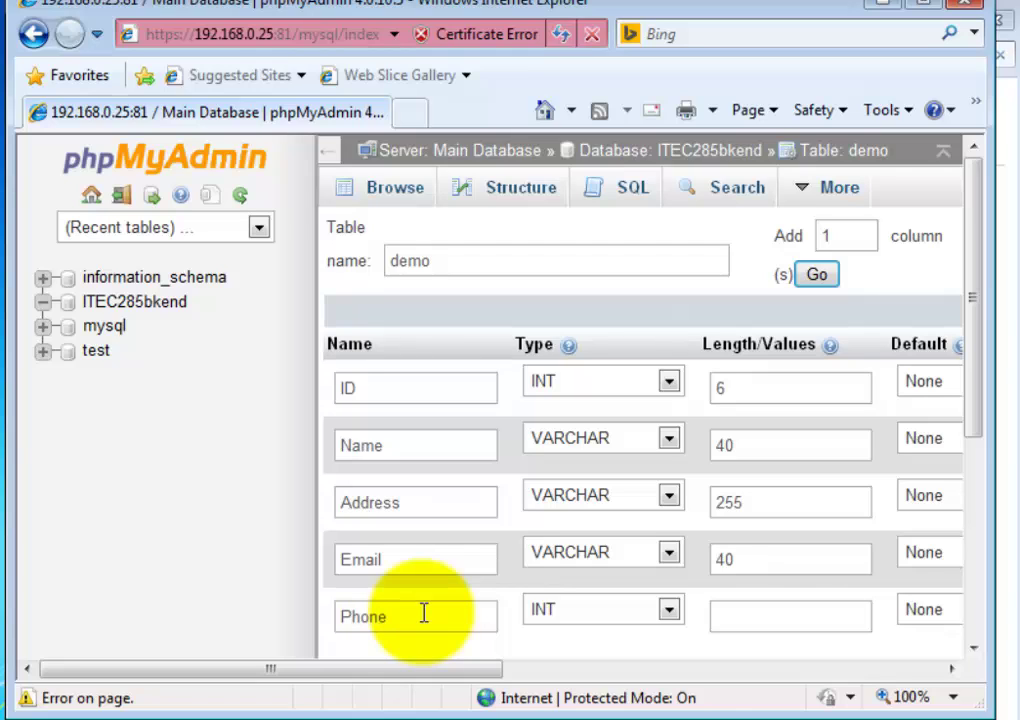
click(669, 609)
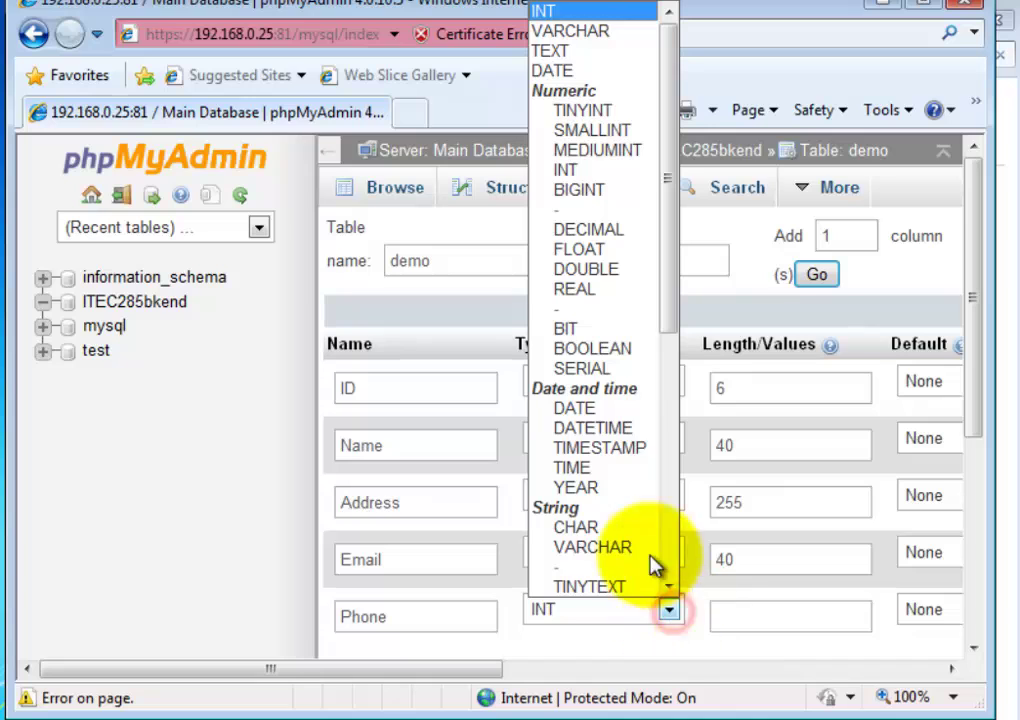
click(585, 32)
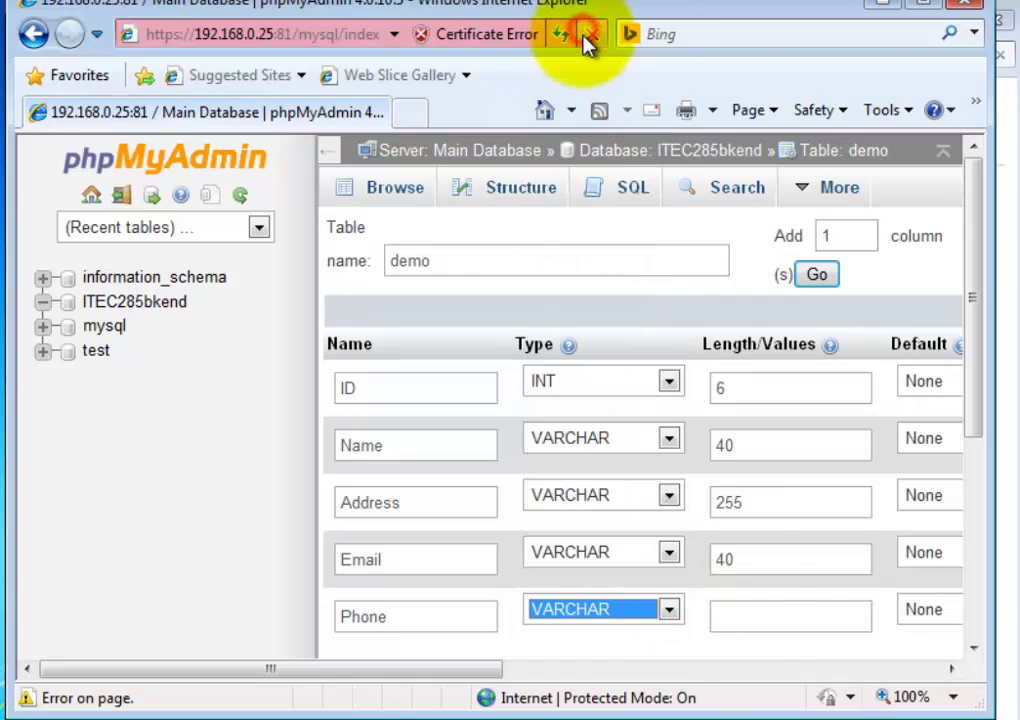
click(750, 617)
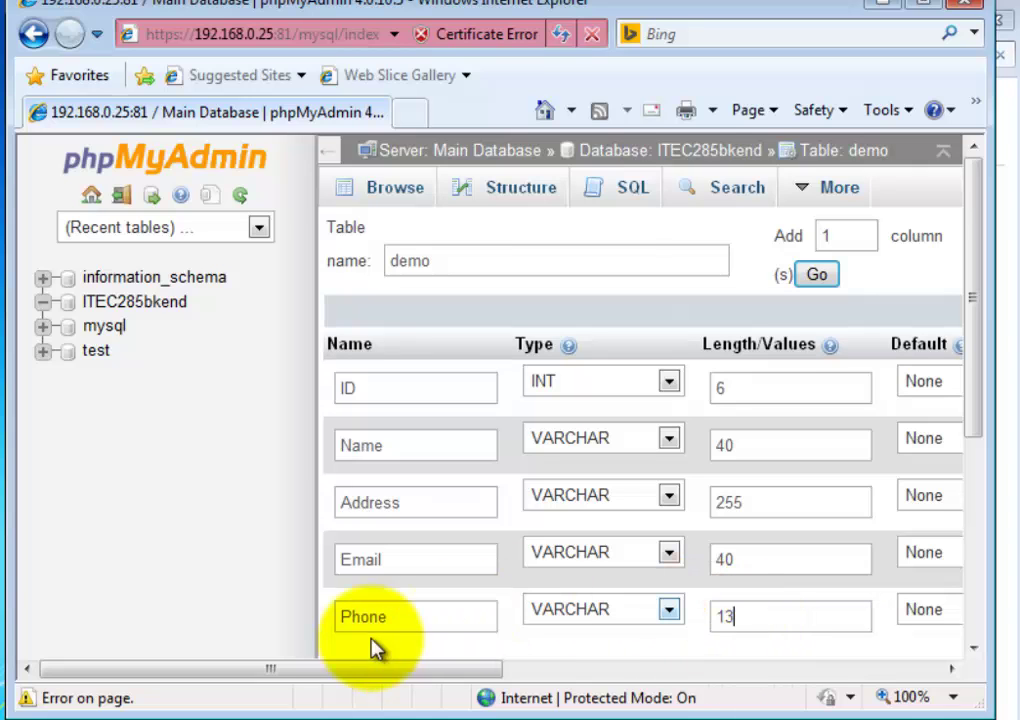
drag(348, 667, 418, 693)
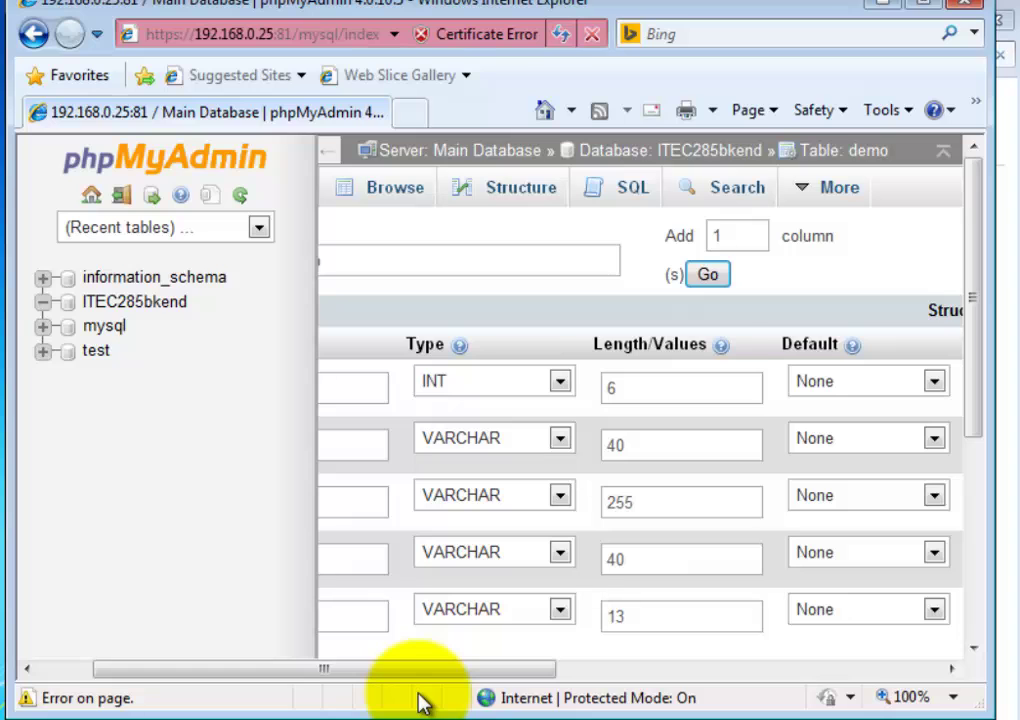
drag(430, 676, 501, 608)
drag(972, 330, 975, 458)
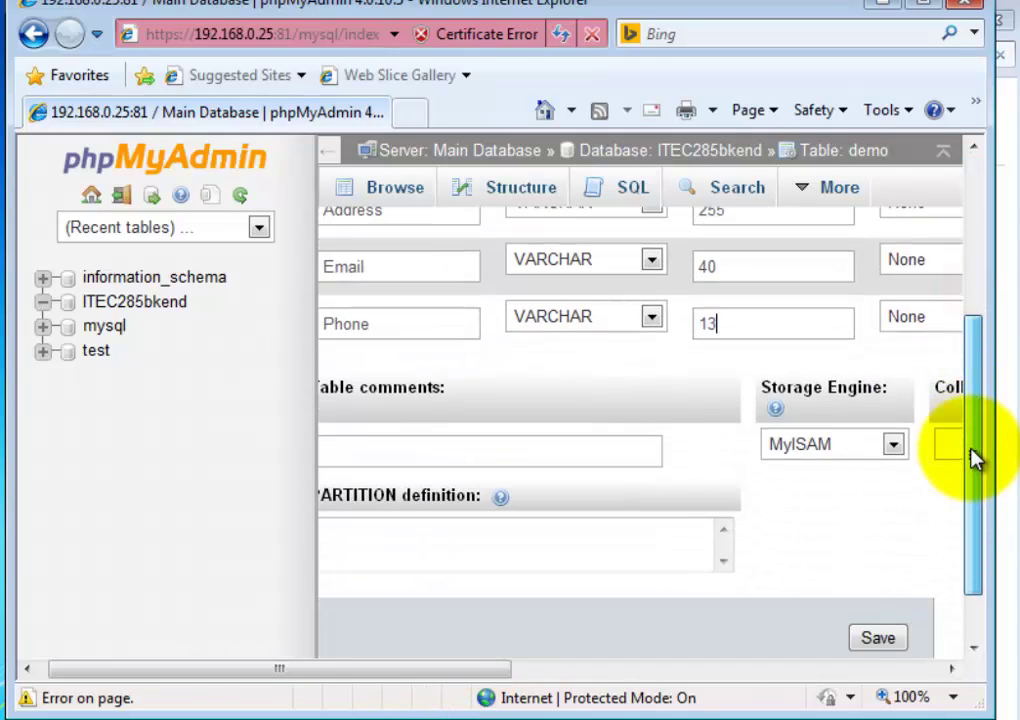
- Save the demo table and browse it, confirming it returns zero rows
click(878, 638)
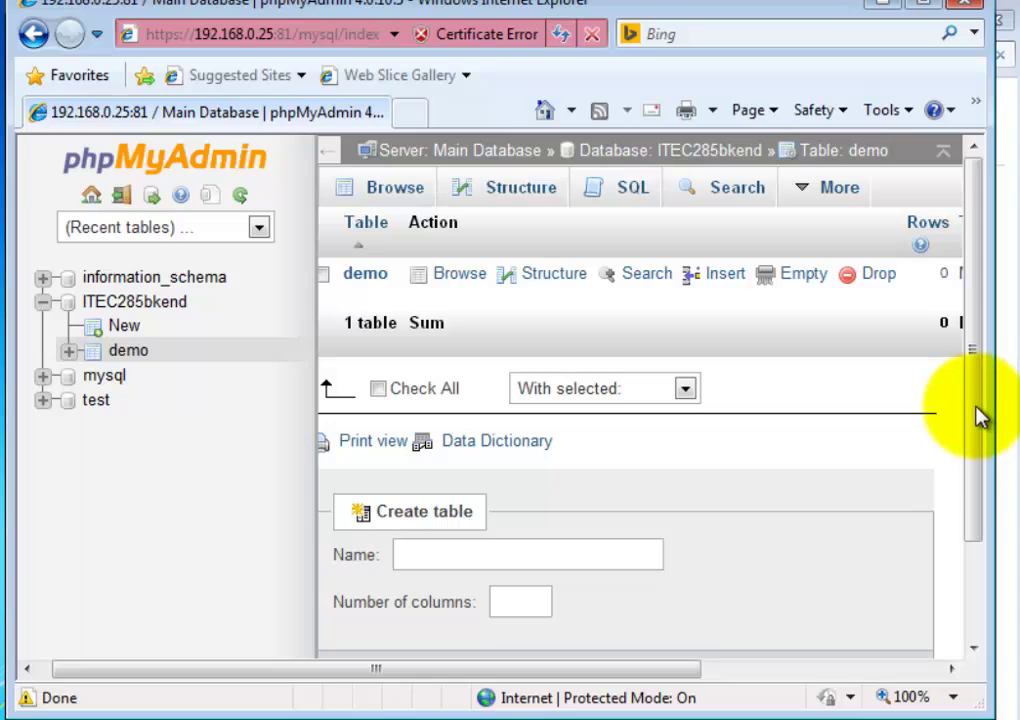
drag(975, 415, 974, 483)
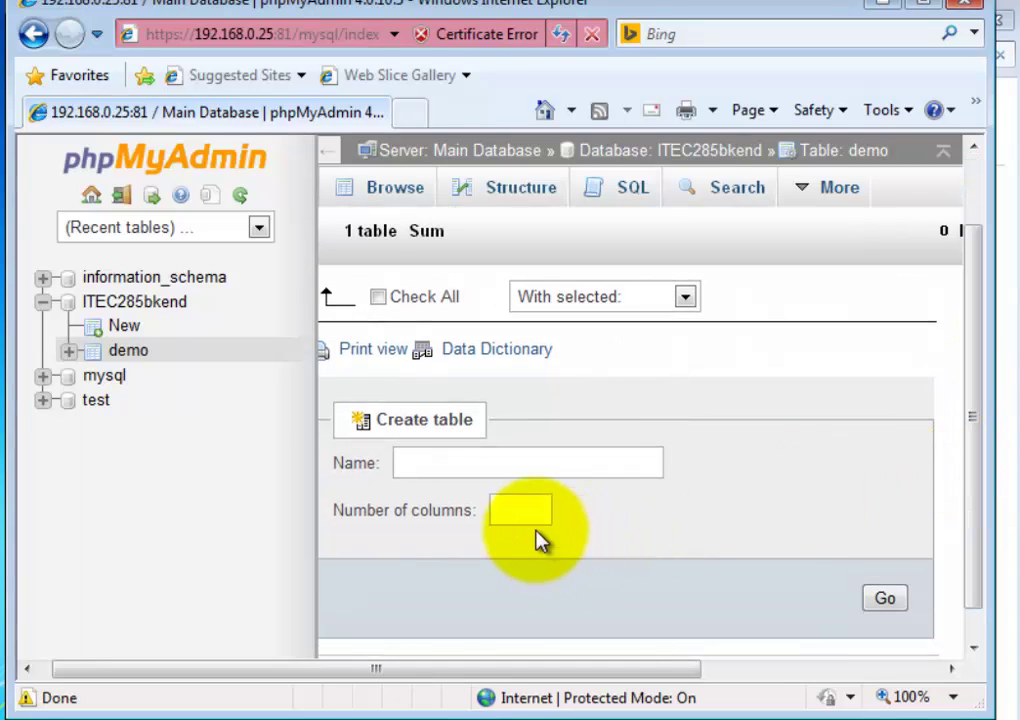
click(410, 198)
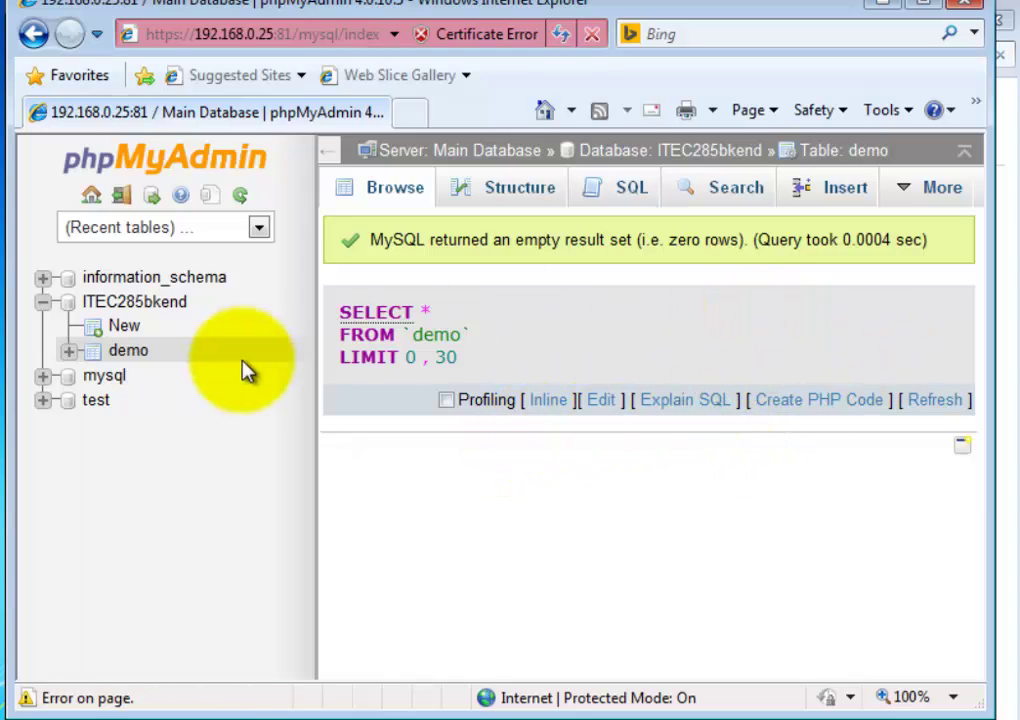
click(131, 358)
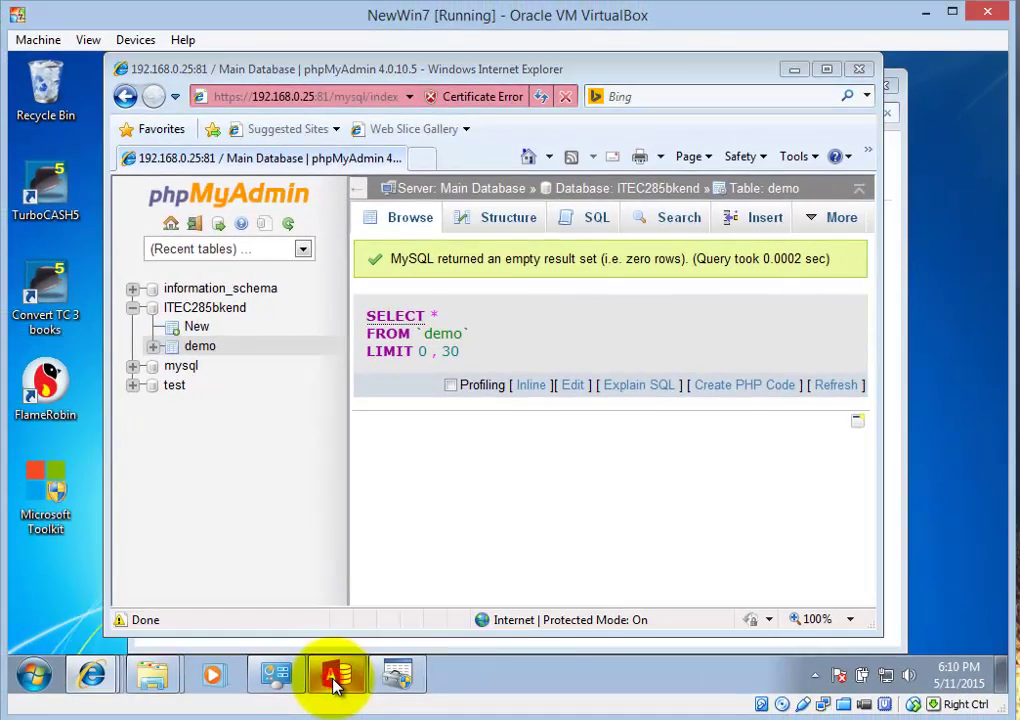
- Return to the ITEC285Connect settings and select ITEC285bkend as its database
click(335, 677)
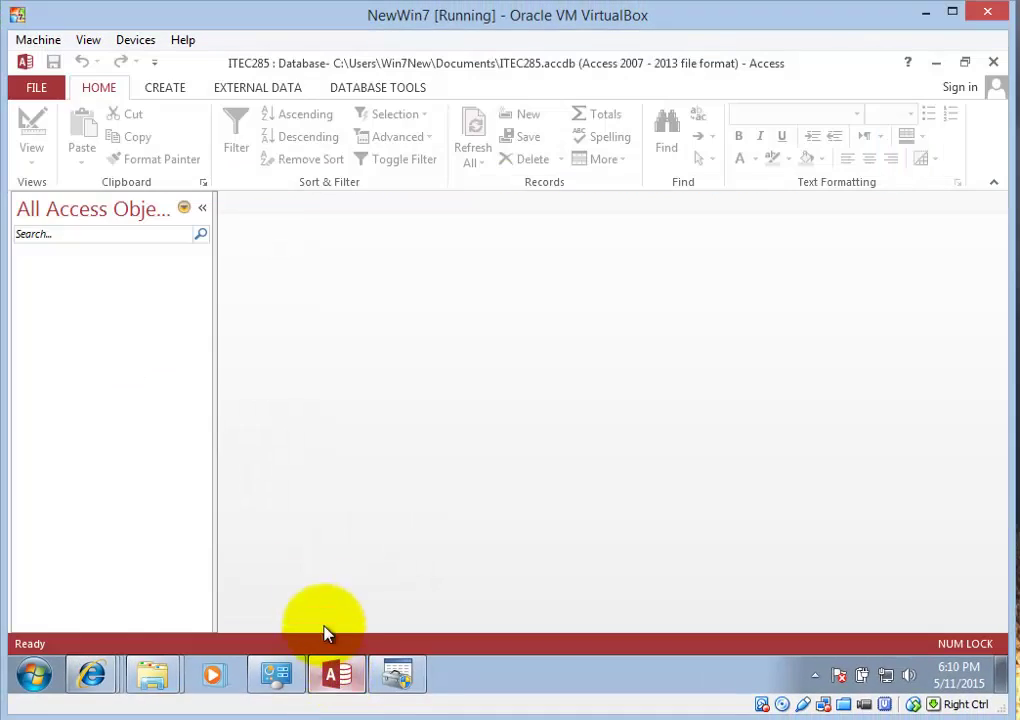
click(250, 90)
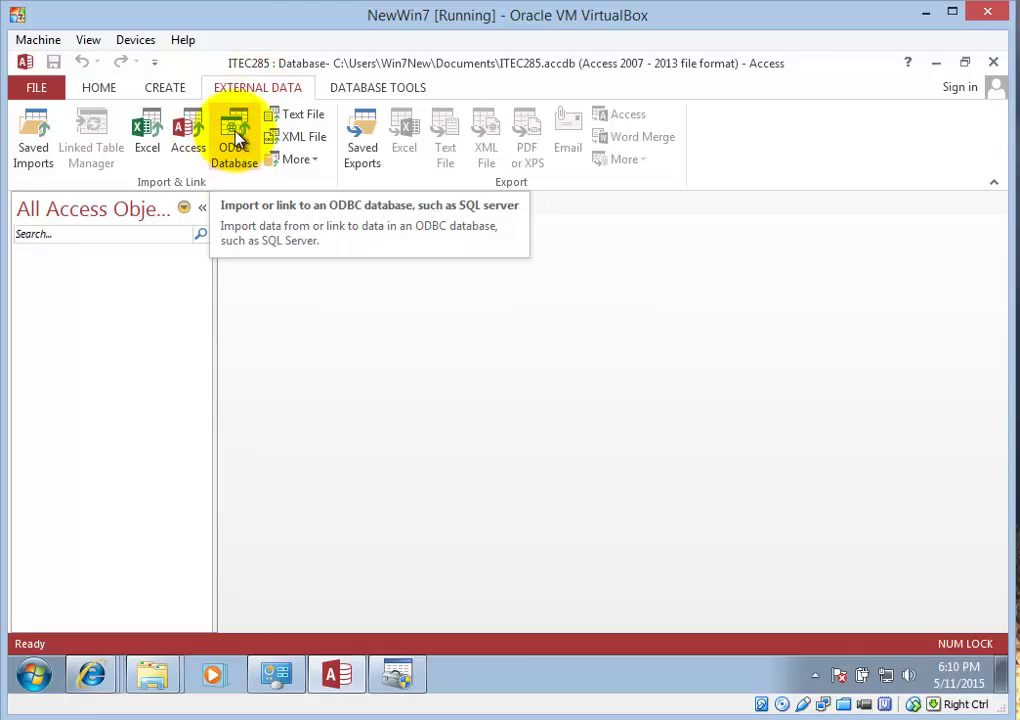
click(397, 675)
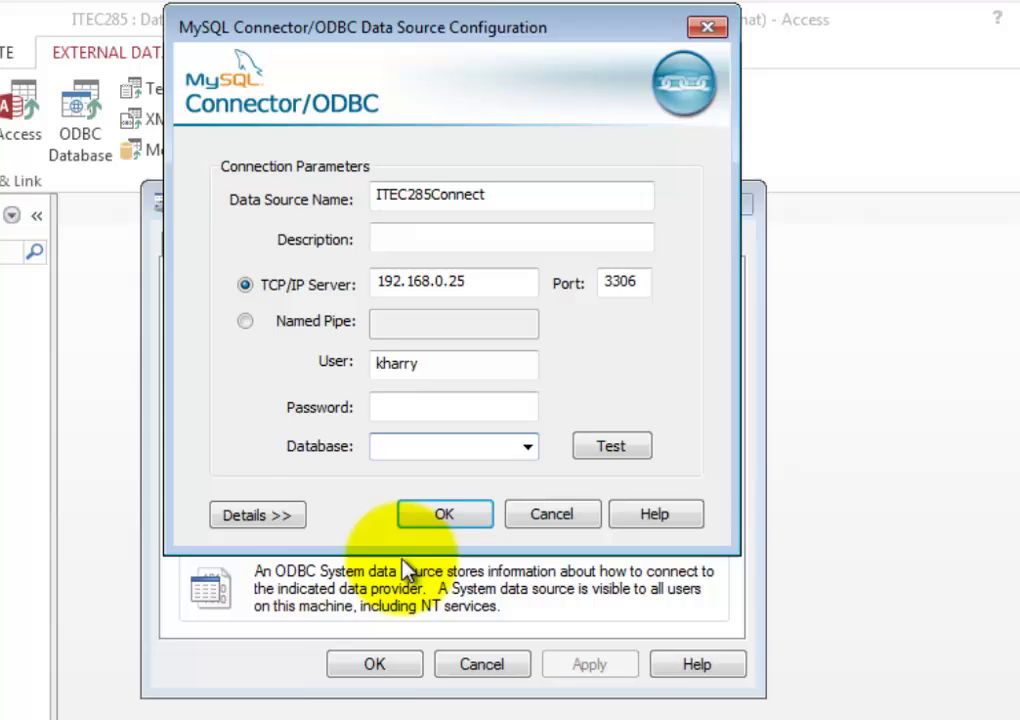
click(453, 452)
click(446, 463)
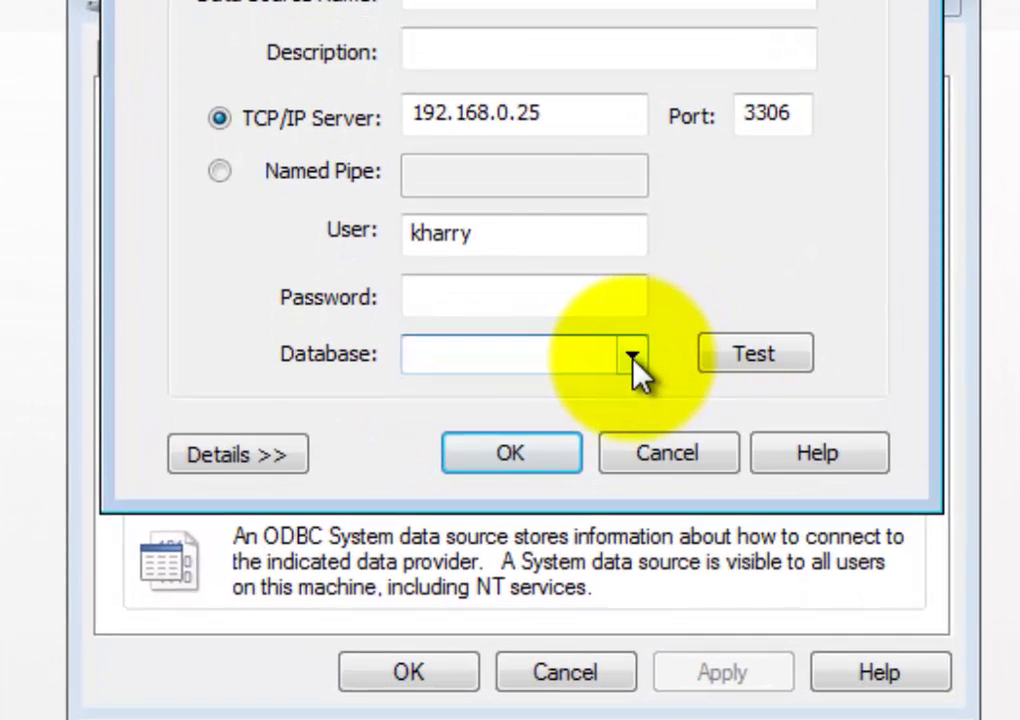
click(523, 454)
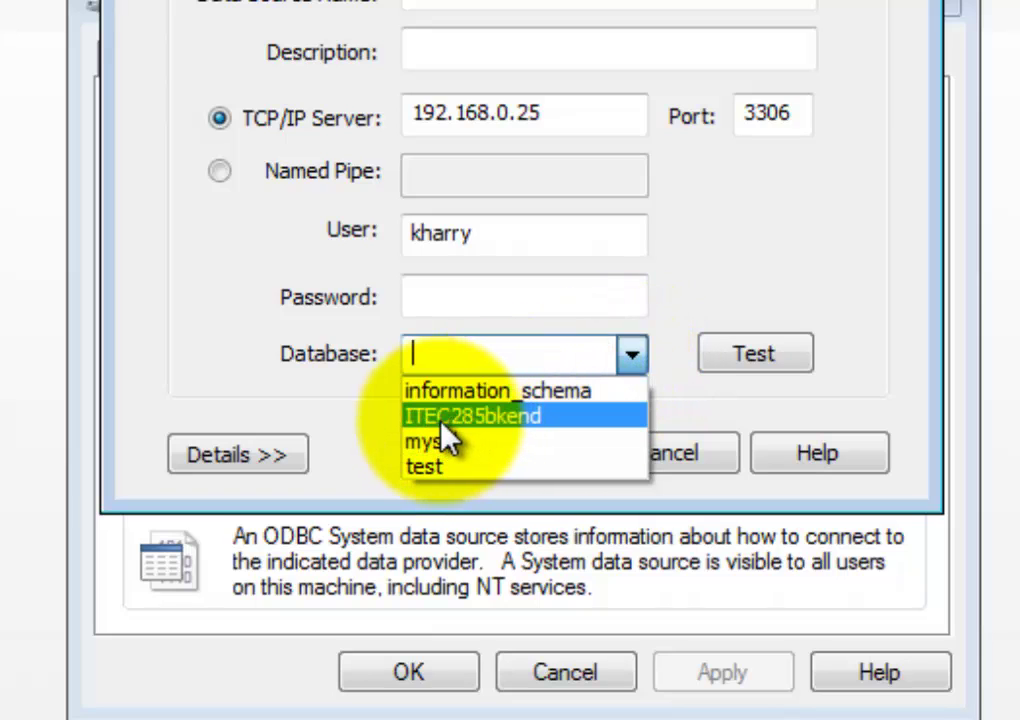
click(524, 417)
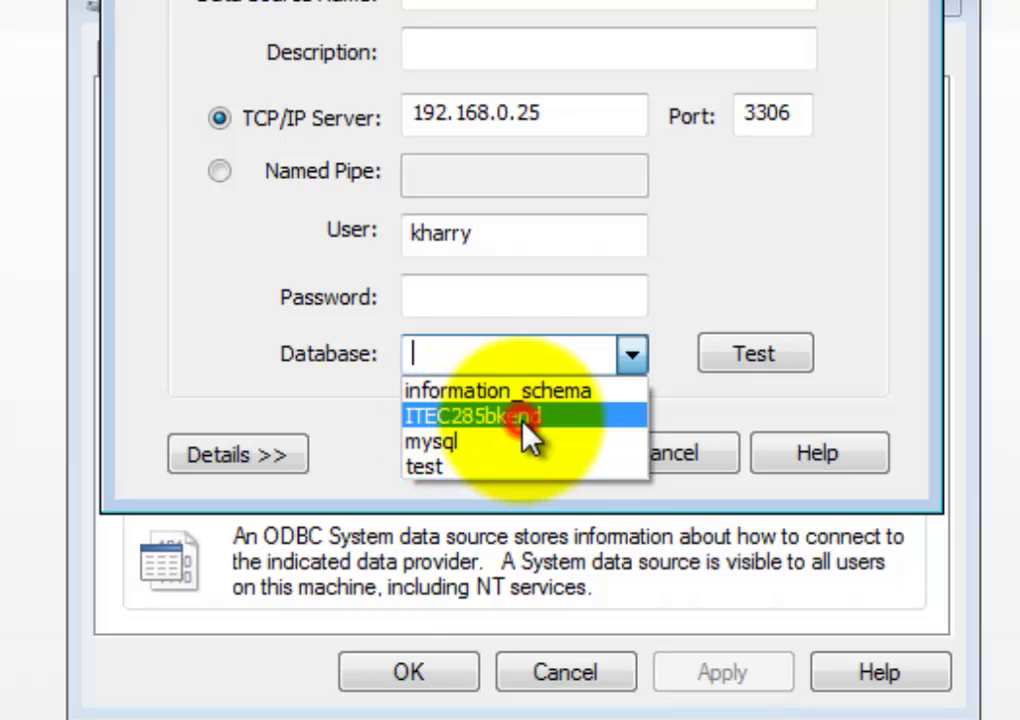
- Test the connection successfully, save the data source, and close the ODBC administrator
click(757, 362)
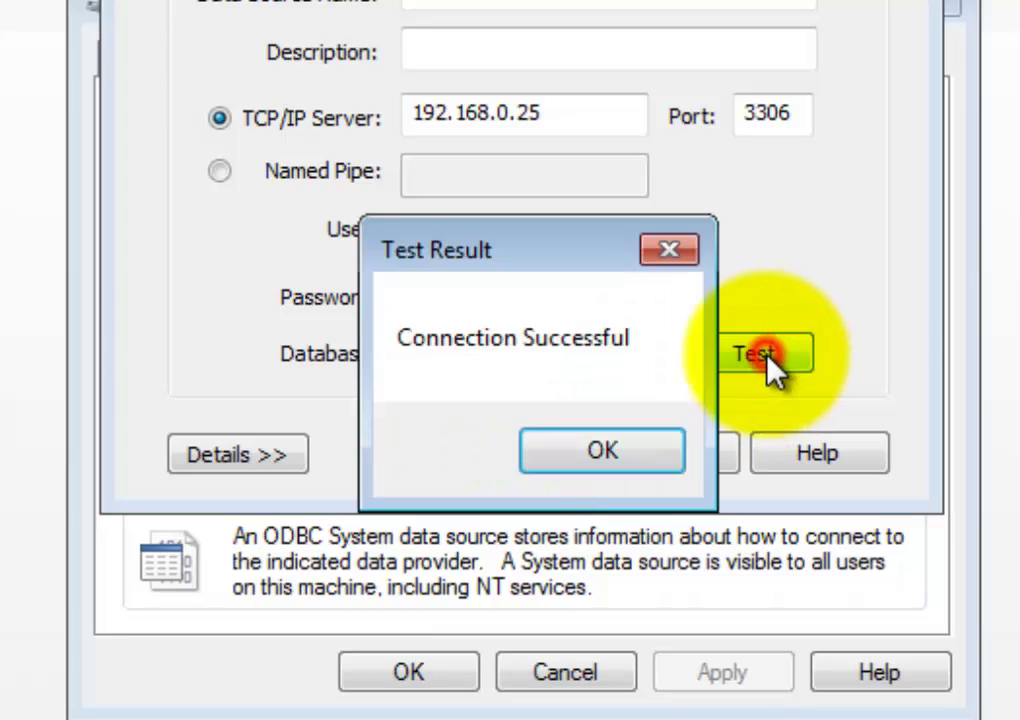
click(608, 467)
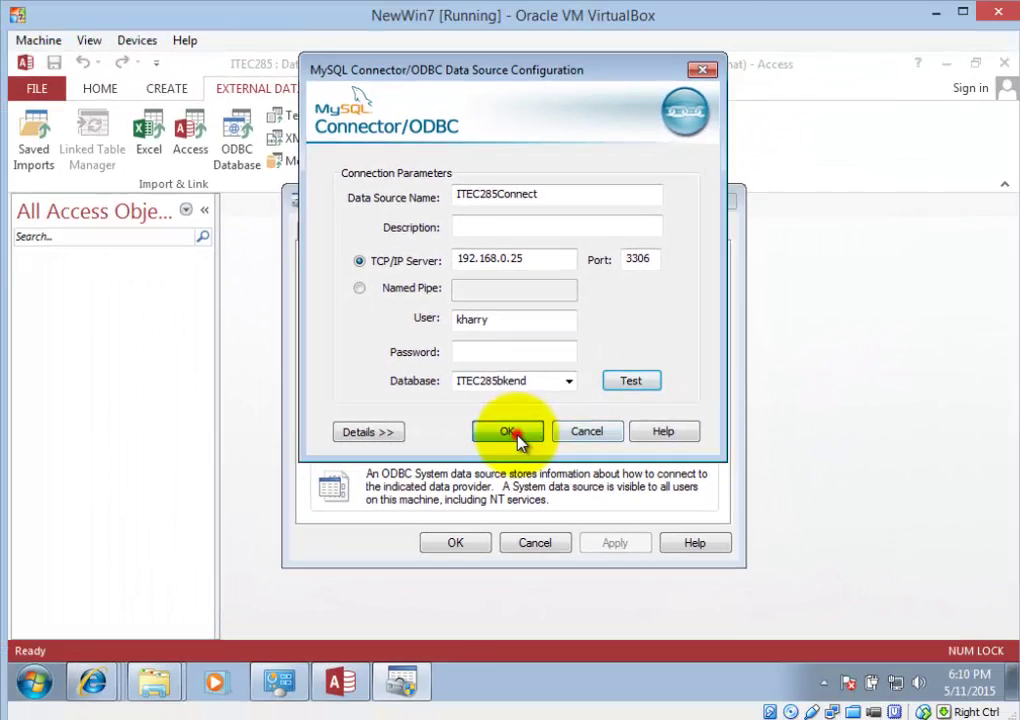
click(517, 437)
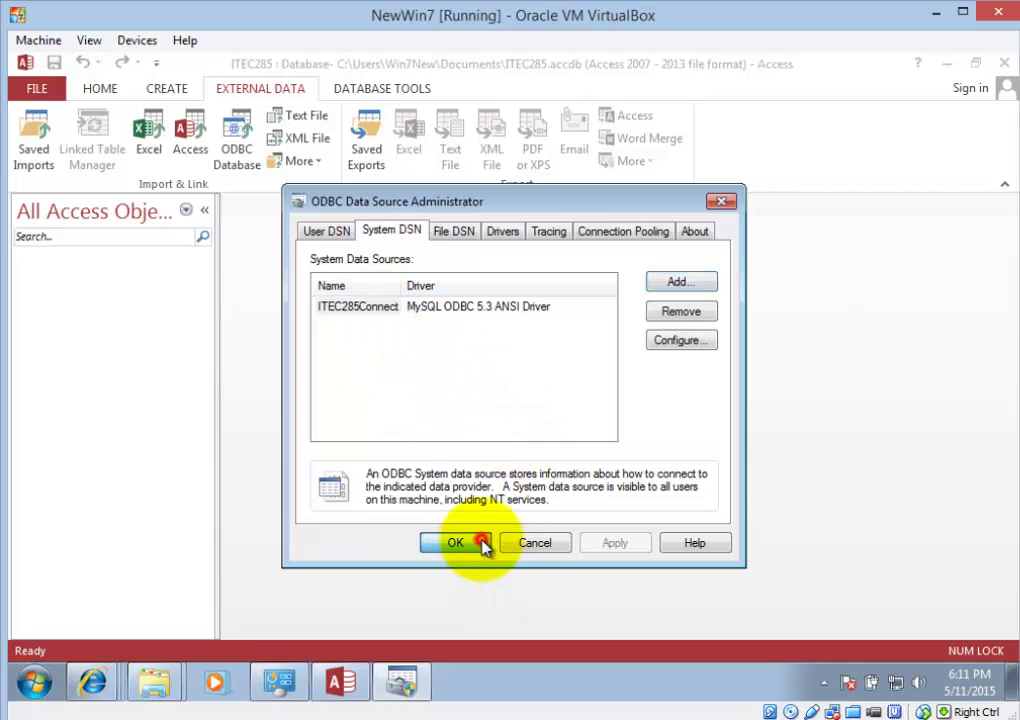
click(455, 542)
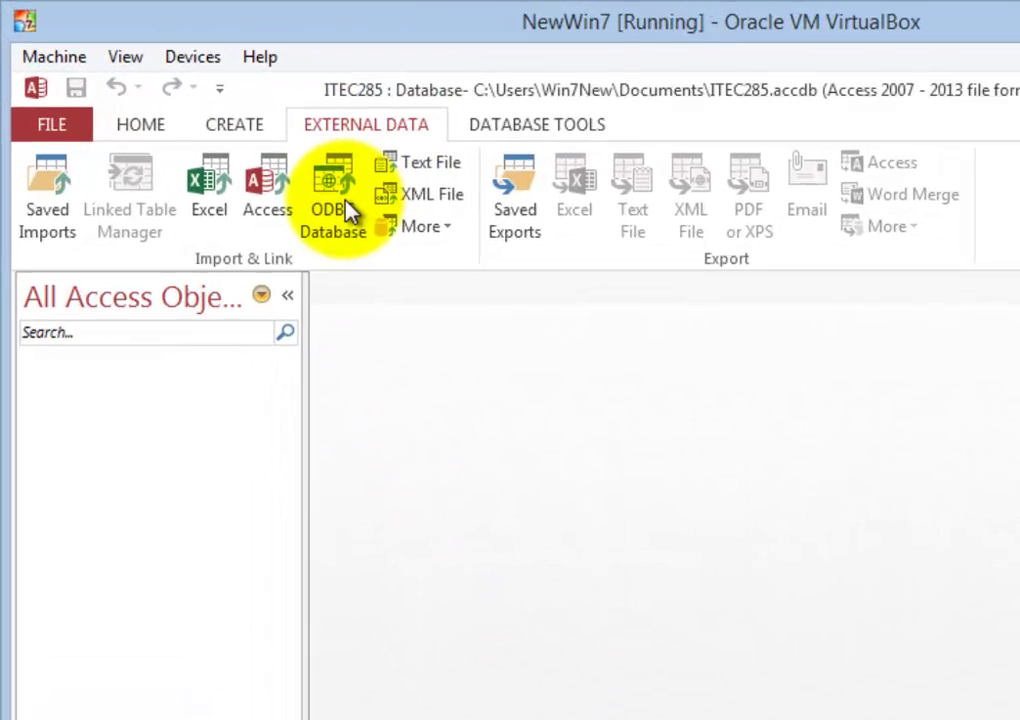
- Link to an ODBC database via the ITEC285Connect machine data source to list its tables
click(506, 167)
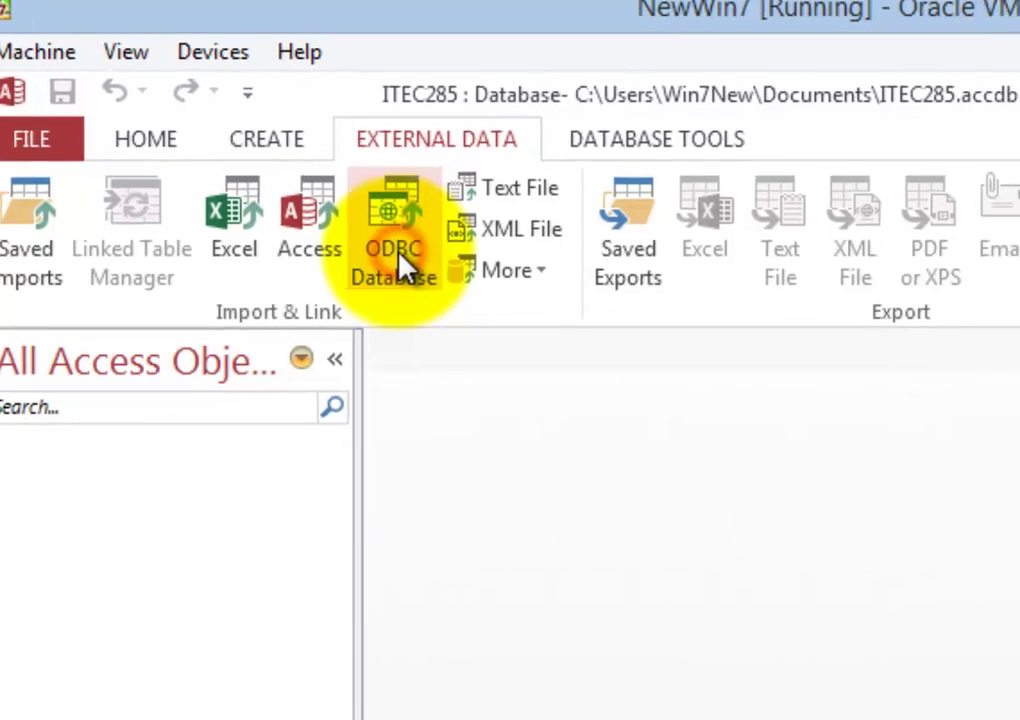
click(463, 292)
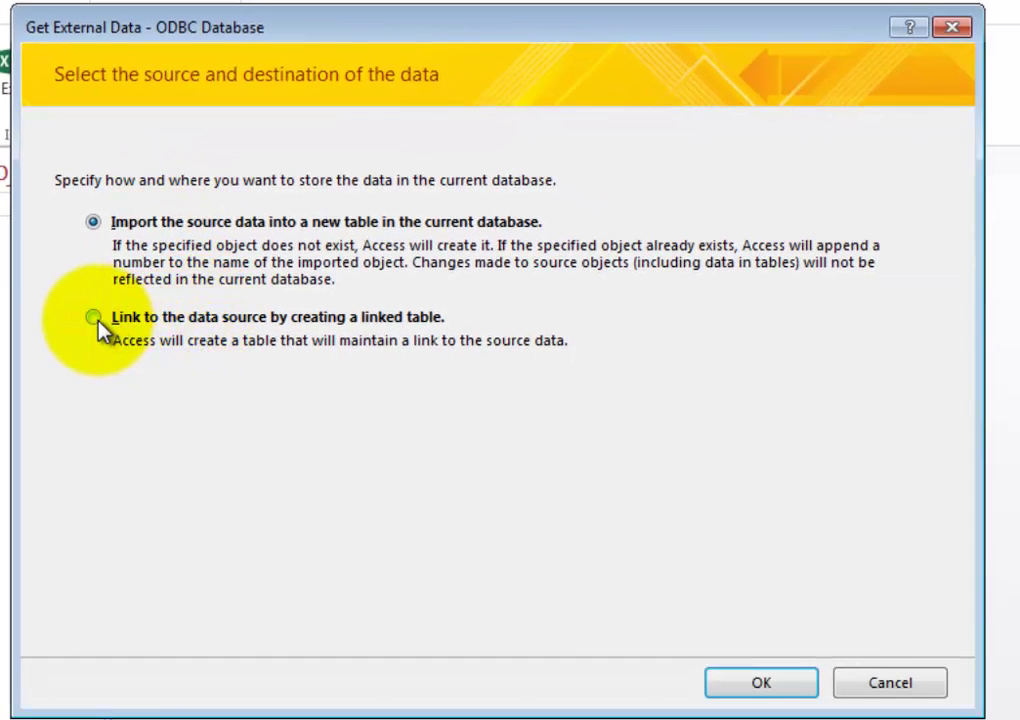
click(95, 320)
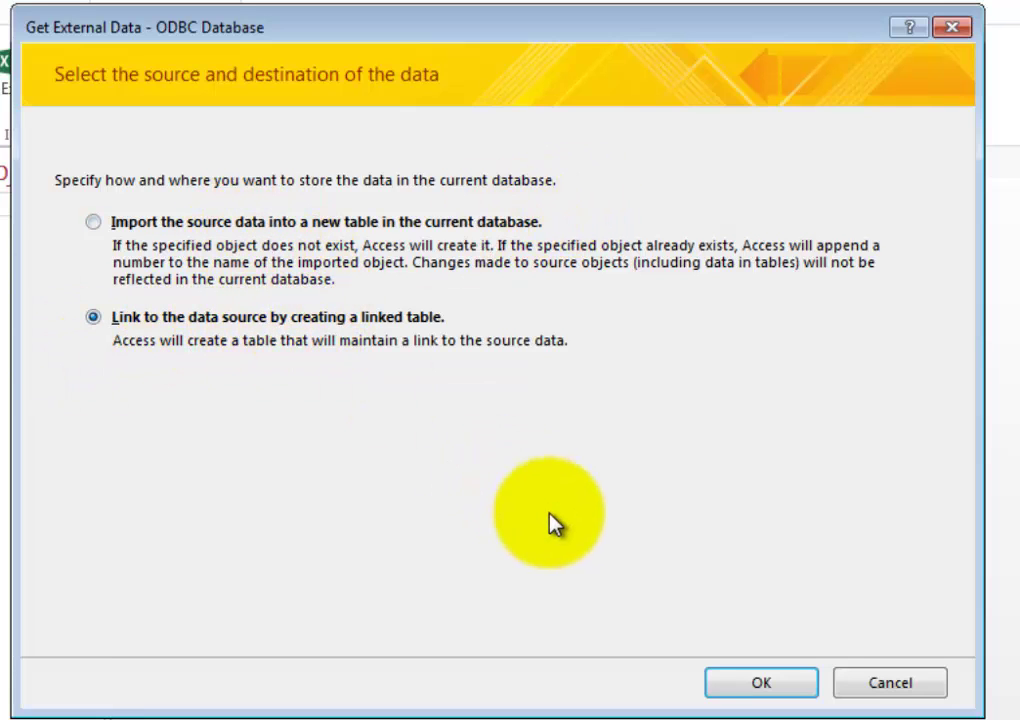
click(757, 684)
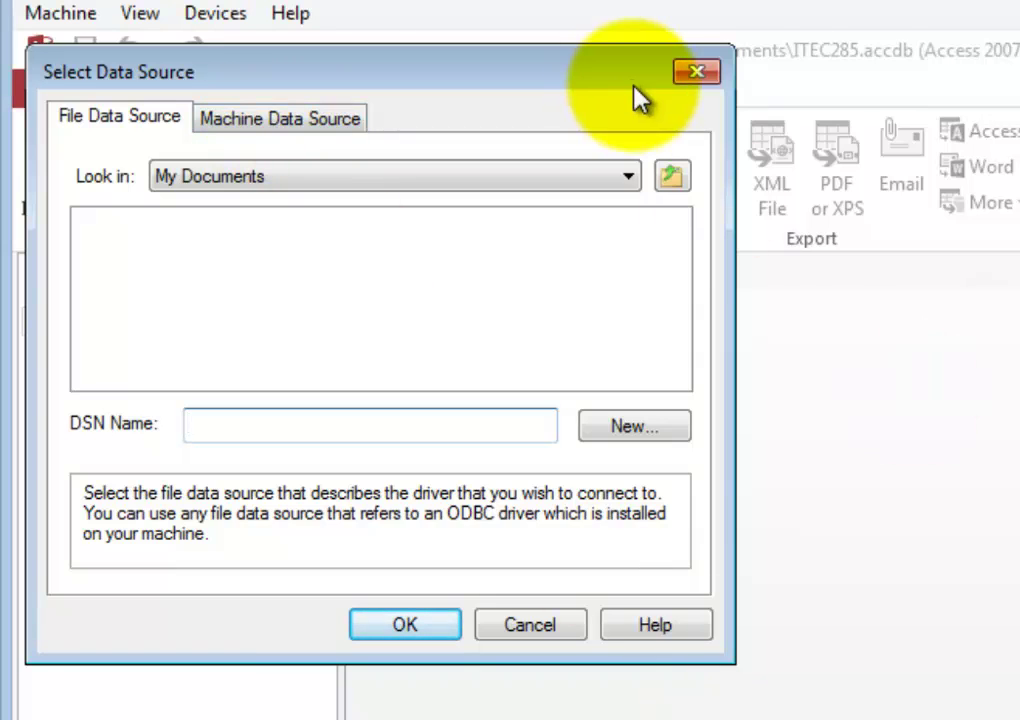
click(316, 123)
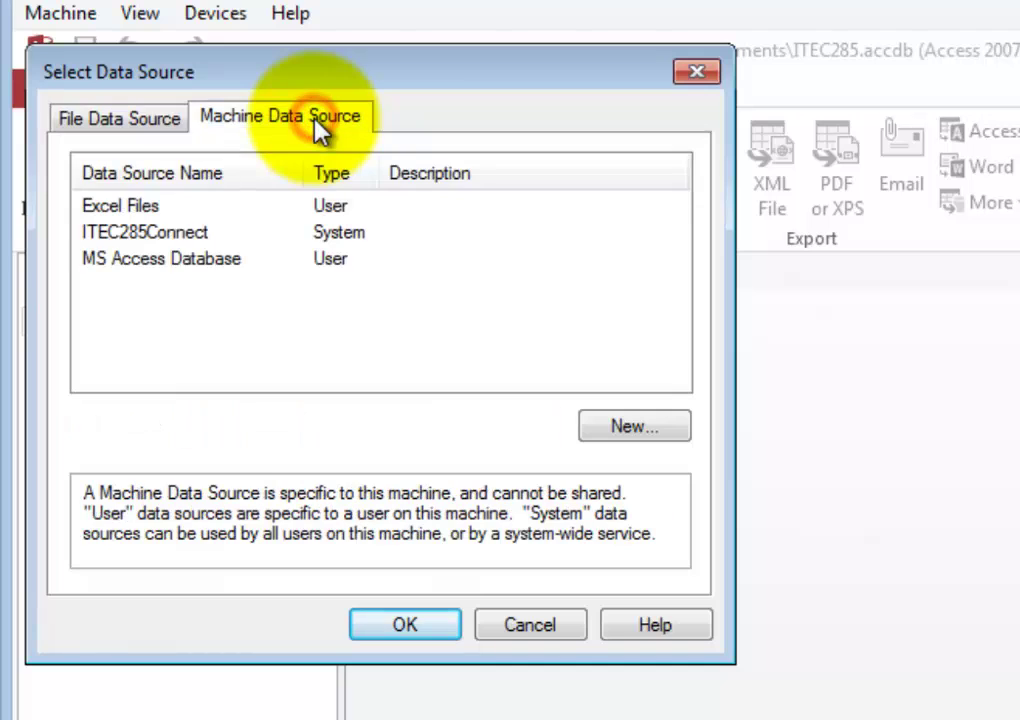
click(172, 240)
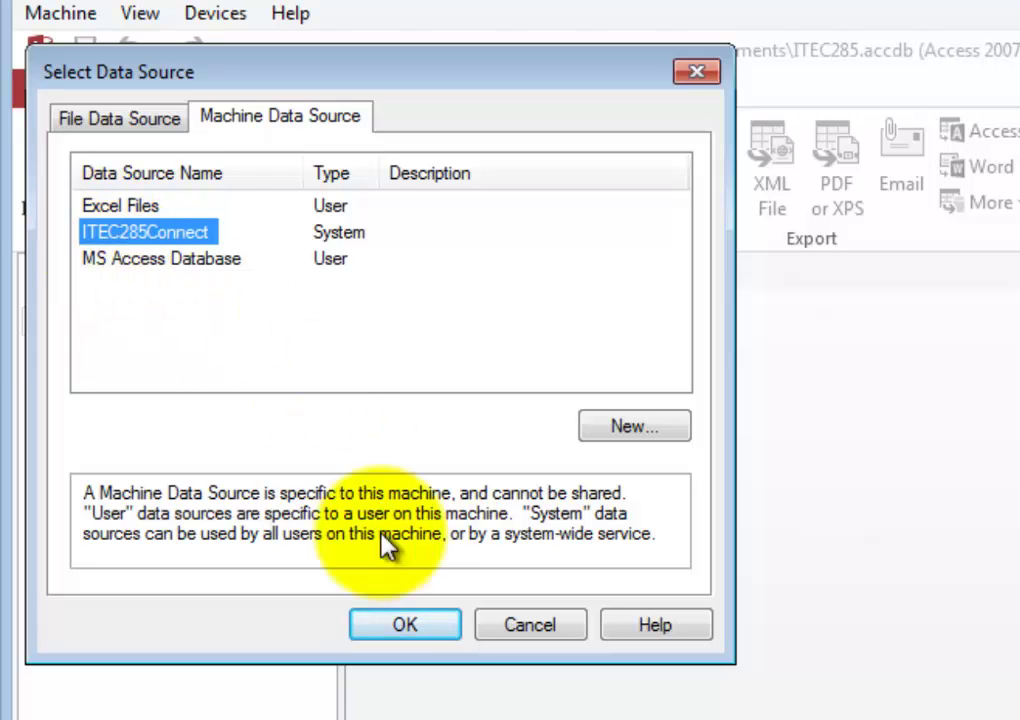
click(406, 627)
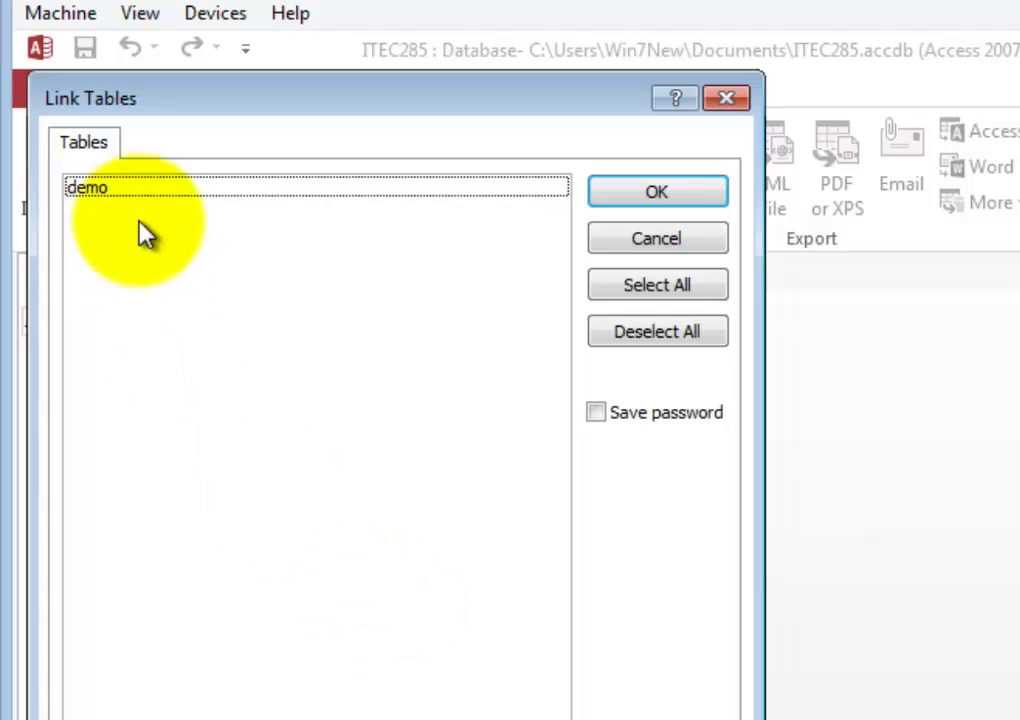
- Link the demo table and open it in Datasheet View
click(84, 188)
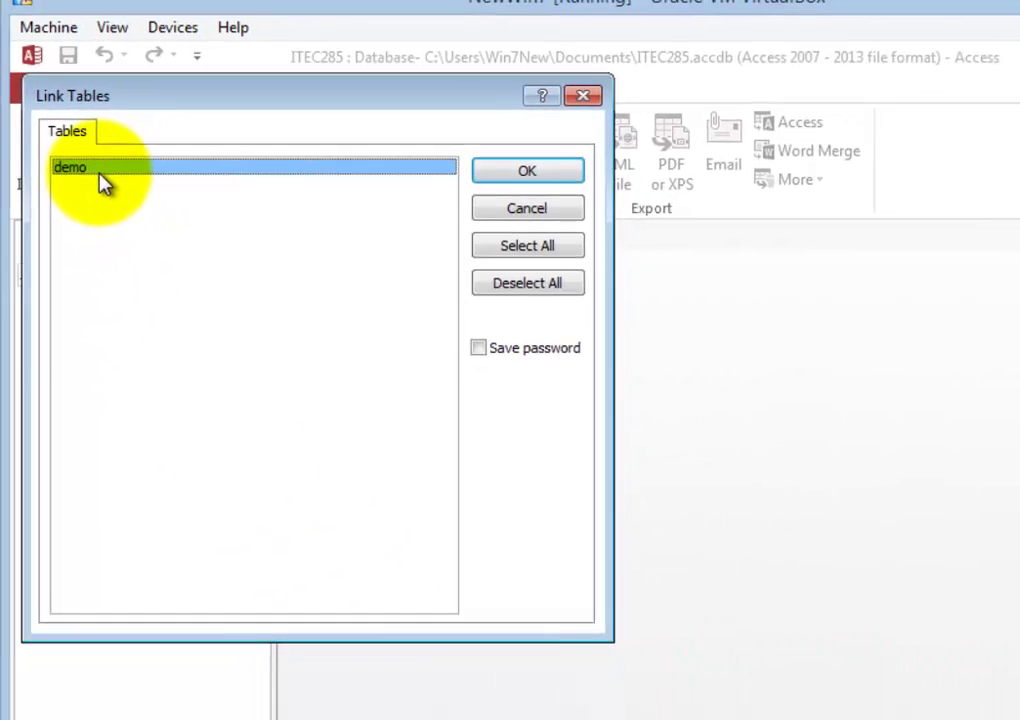
click(522, 174)
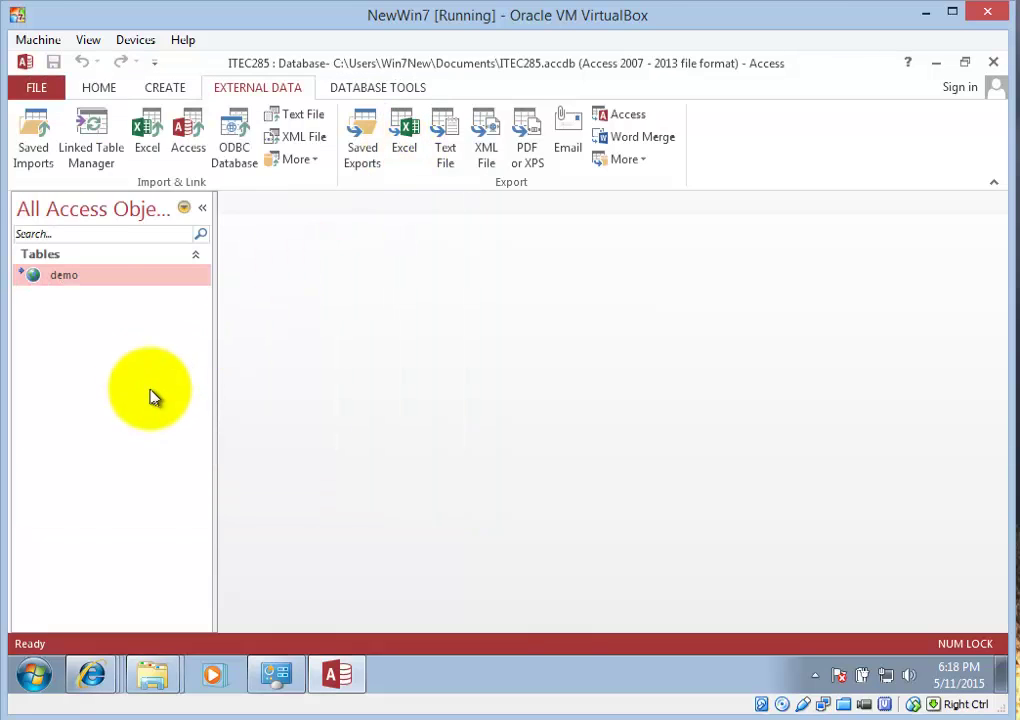
double_click(64, 280)
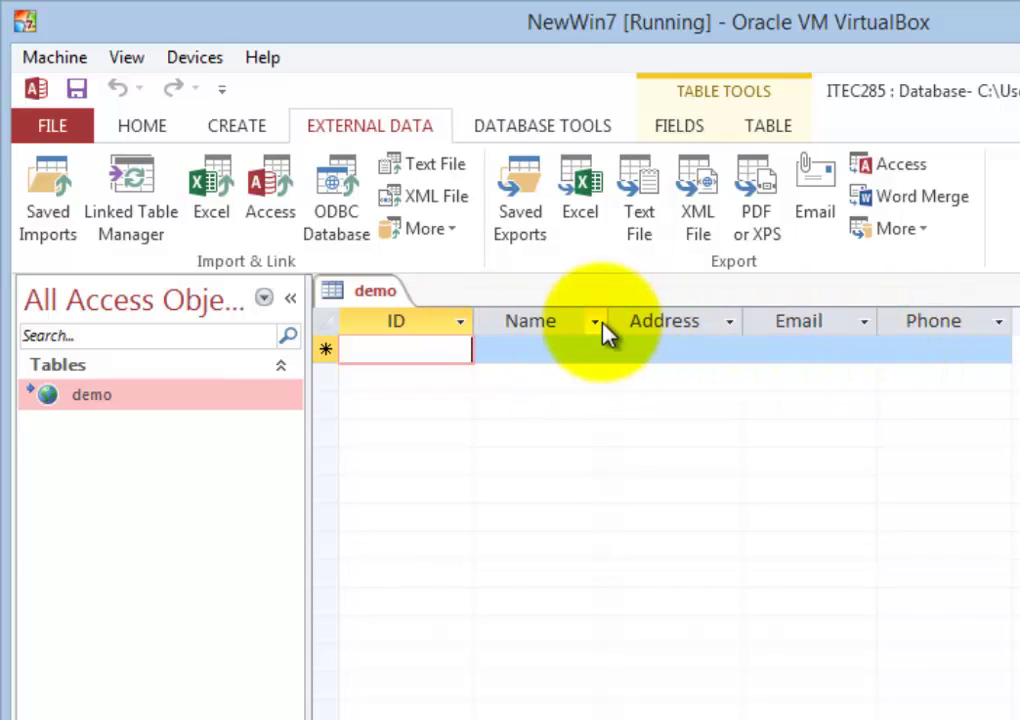
- Widen the demo table's Name, Address and Email columns
drag(610, 314, 652, 320)
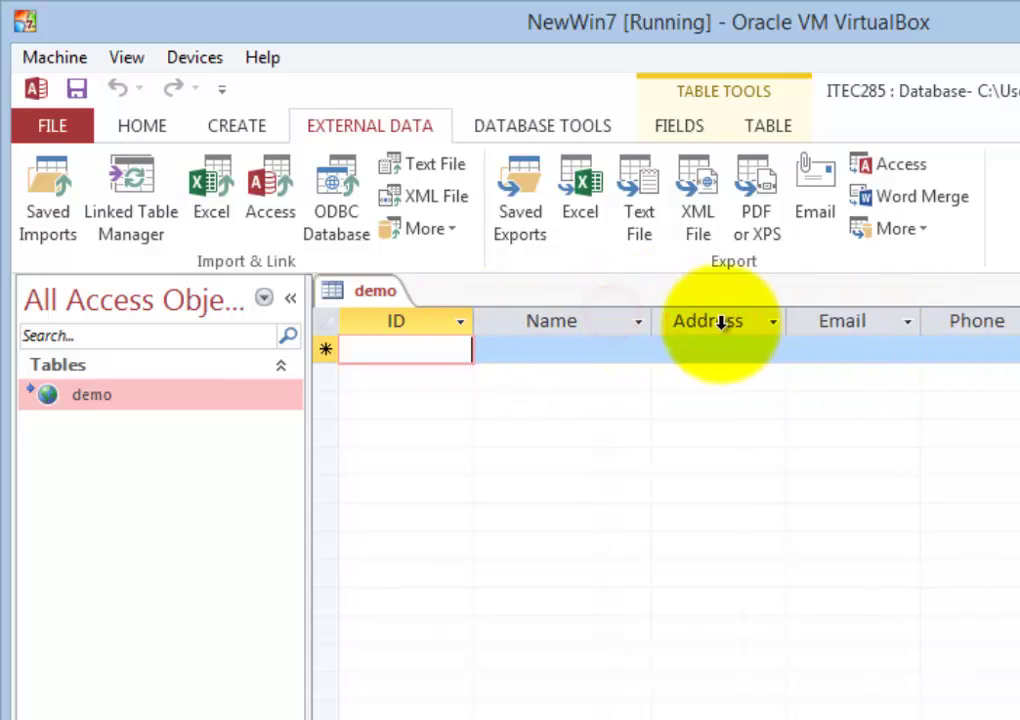
drag(788, 320, 836, 320)
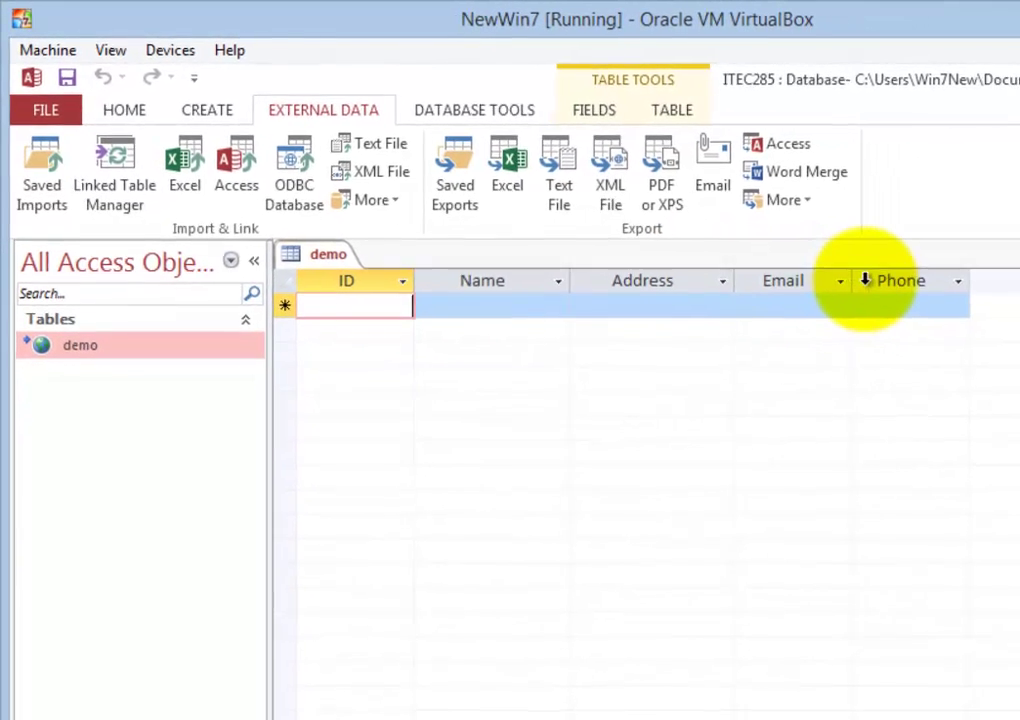
drag(865, 280, 890, 280)
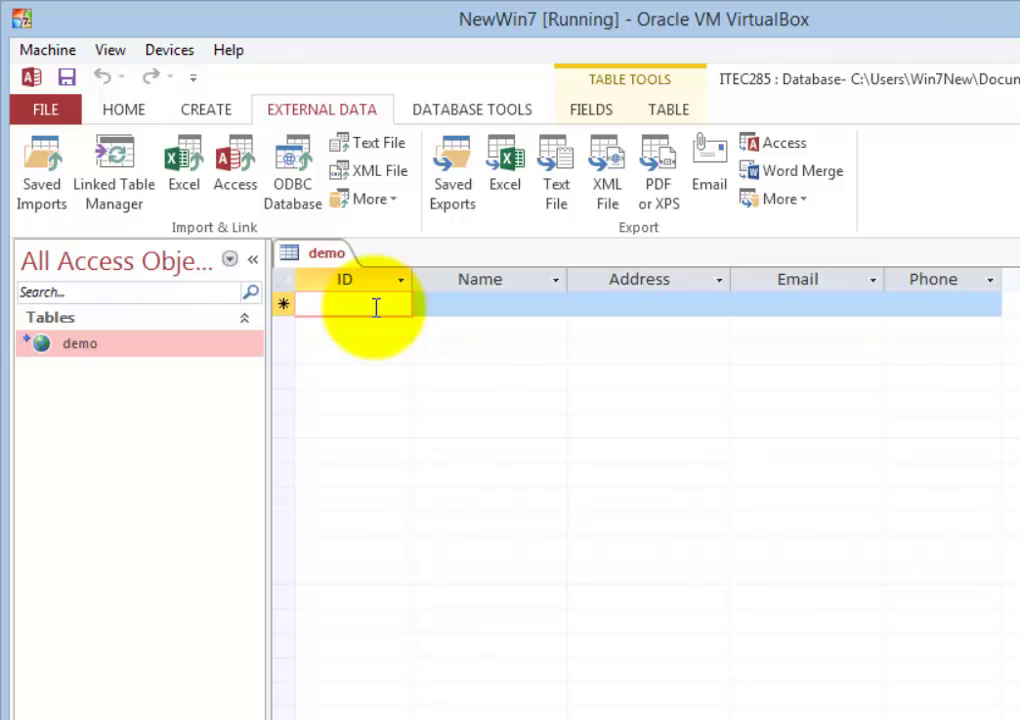
- Enter record ID 1 with a person's name, postal address, e-mail and phone number
text(1)
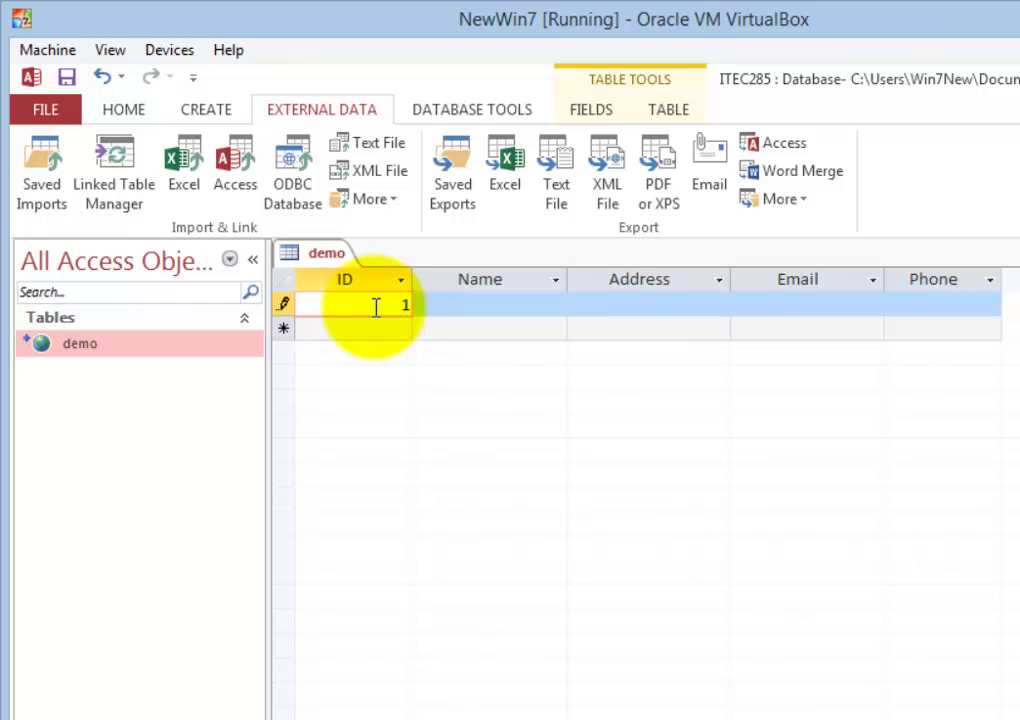
key(Tab)
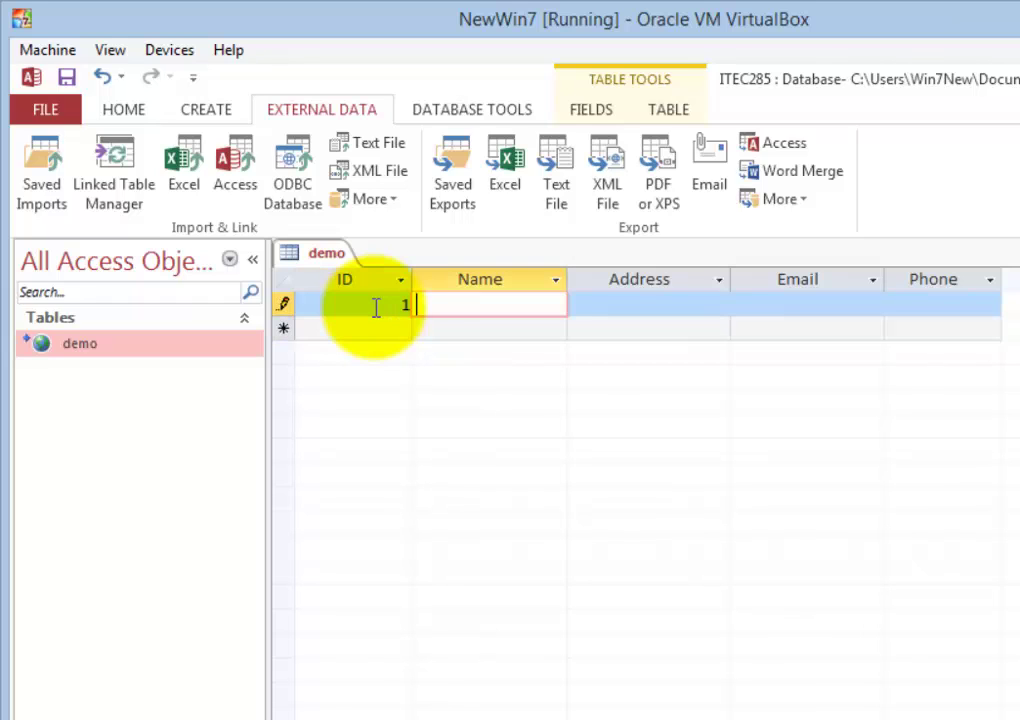
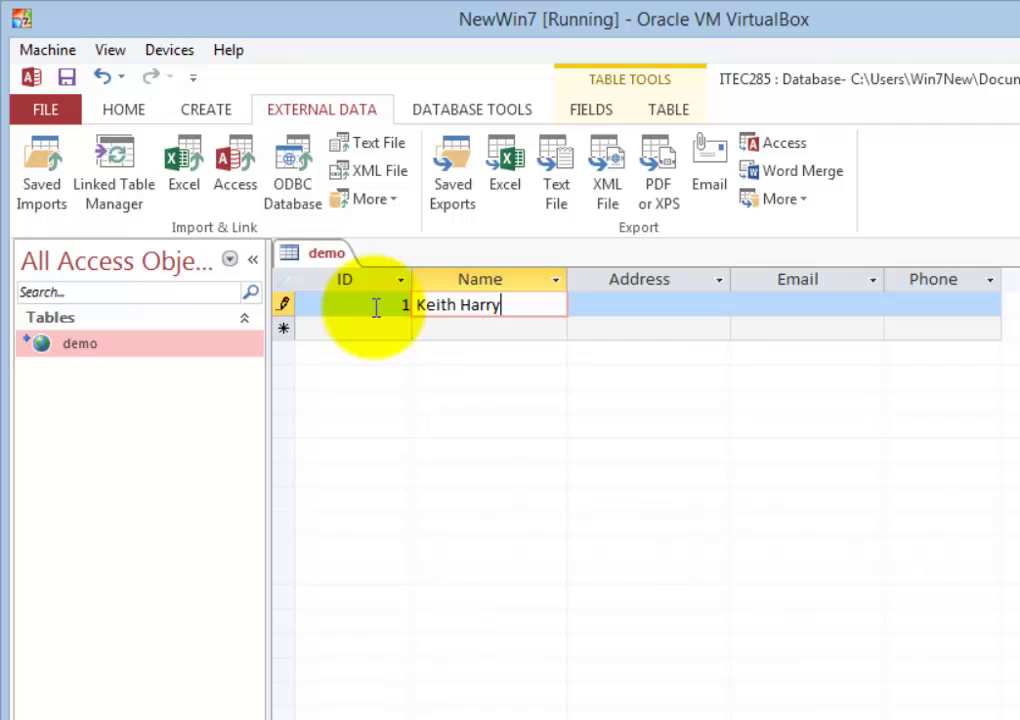
key(Tab)
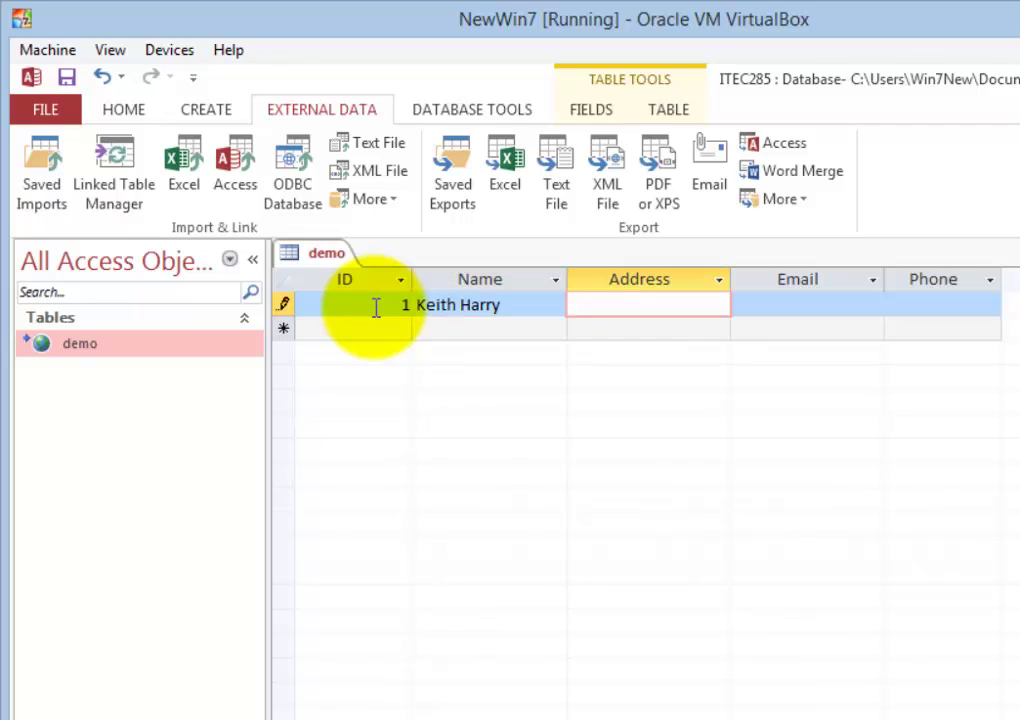
text(Home by me)
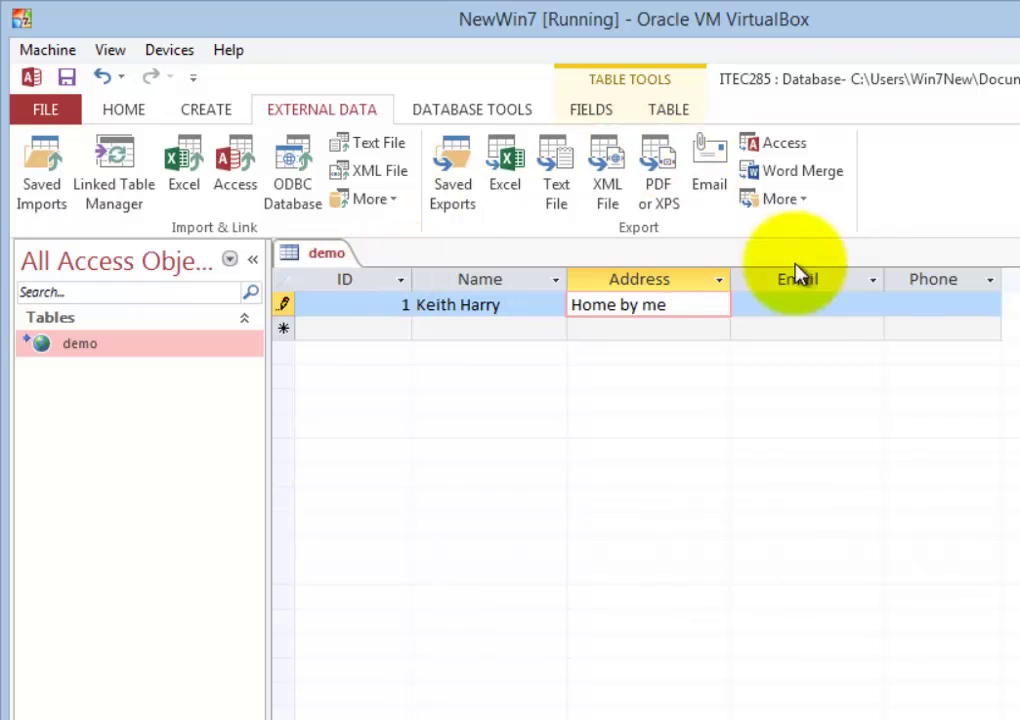
click(815, 307)
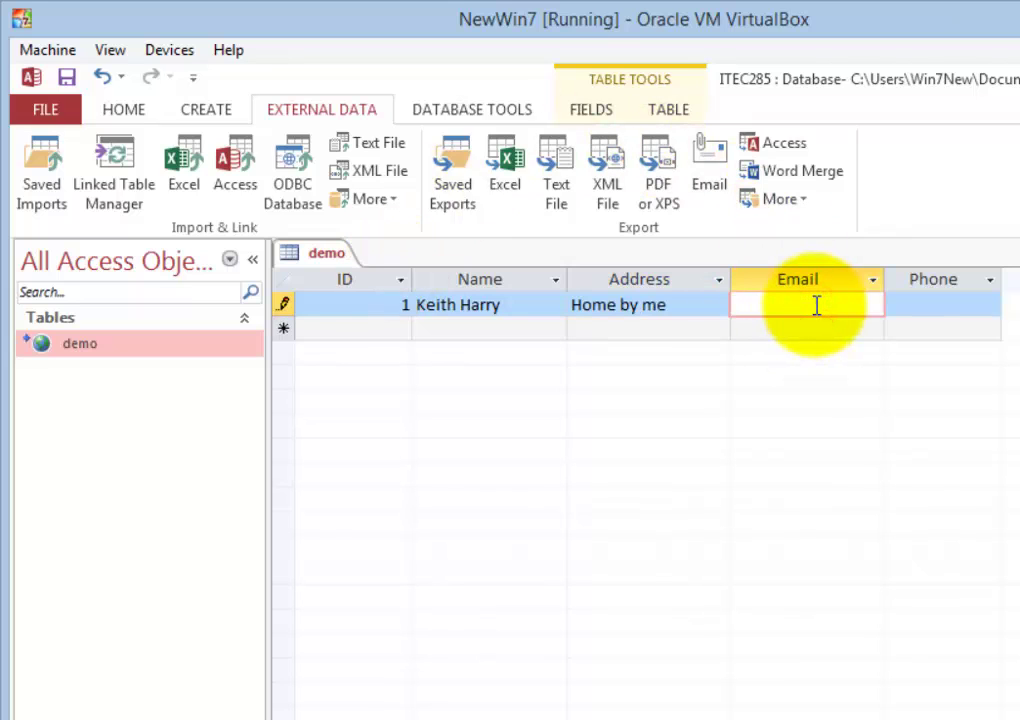
text(myemail)
text(@)
text(here)
text(.com)
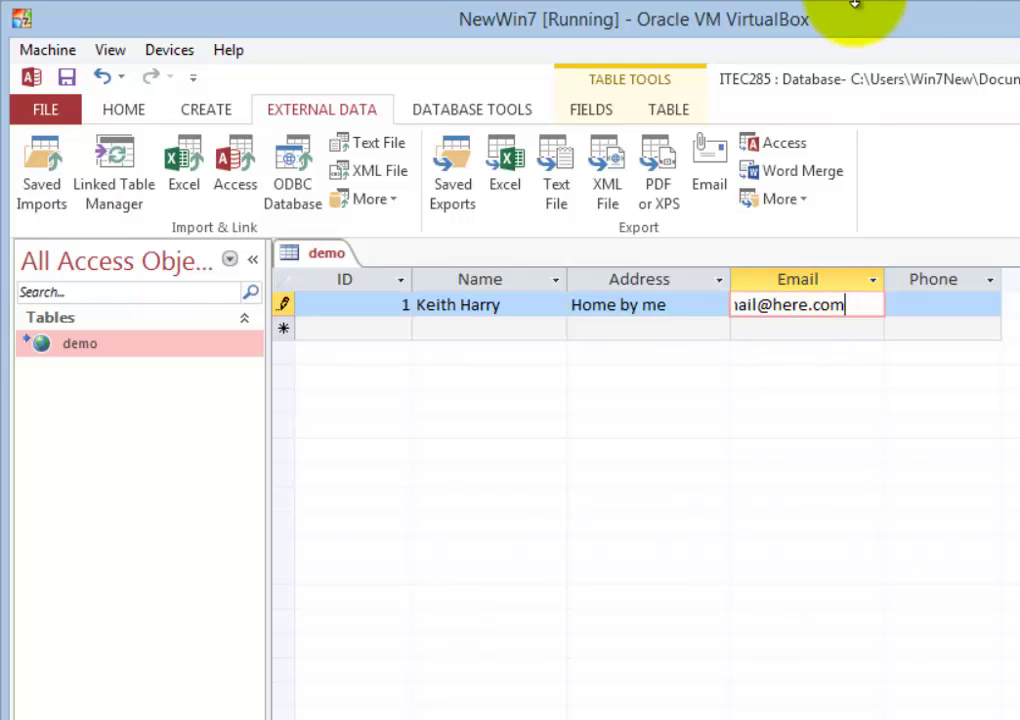
key(Tab)
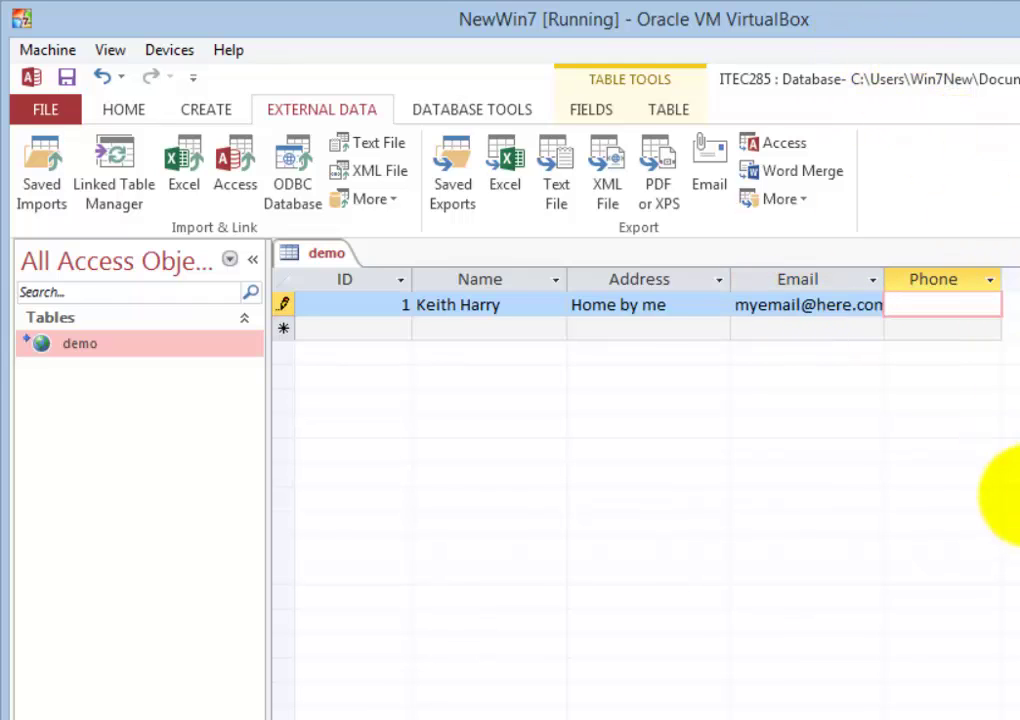
text(888-8888)
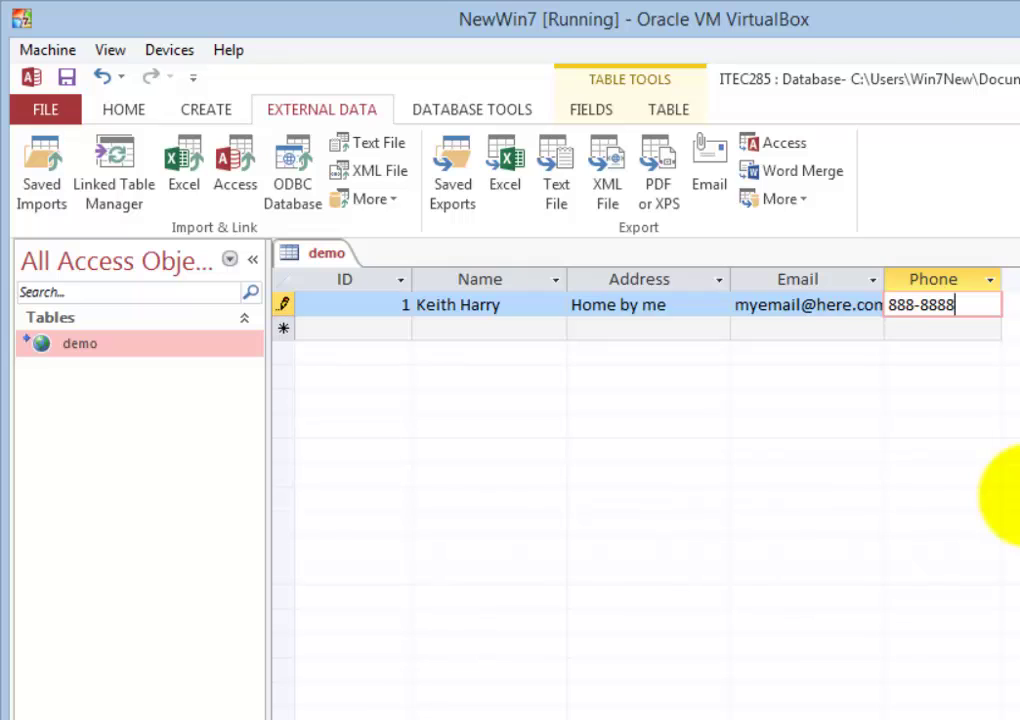
key(Tab)
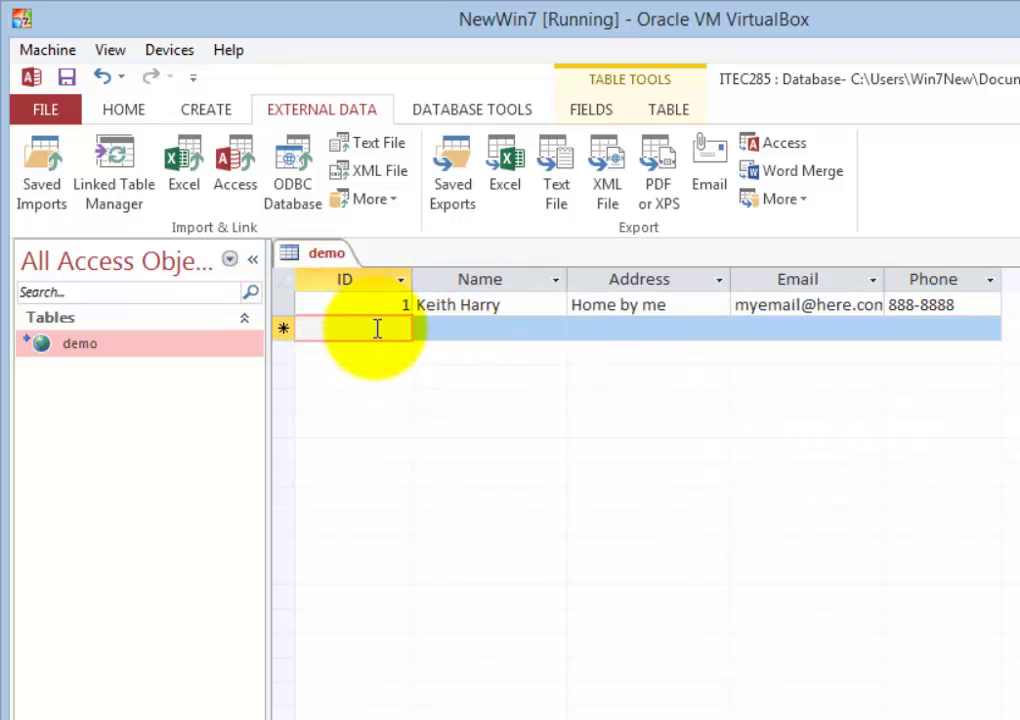
- Enter record ID 2 with a second person's name, address, e-mail and phone, then save it
text(2)
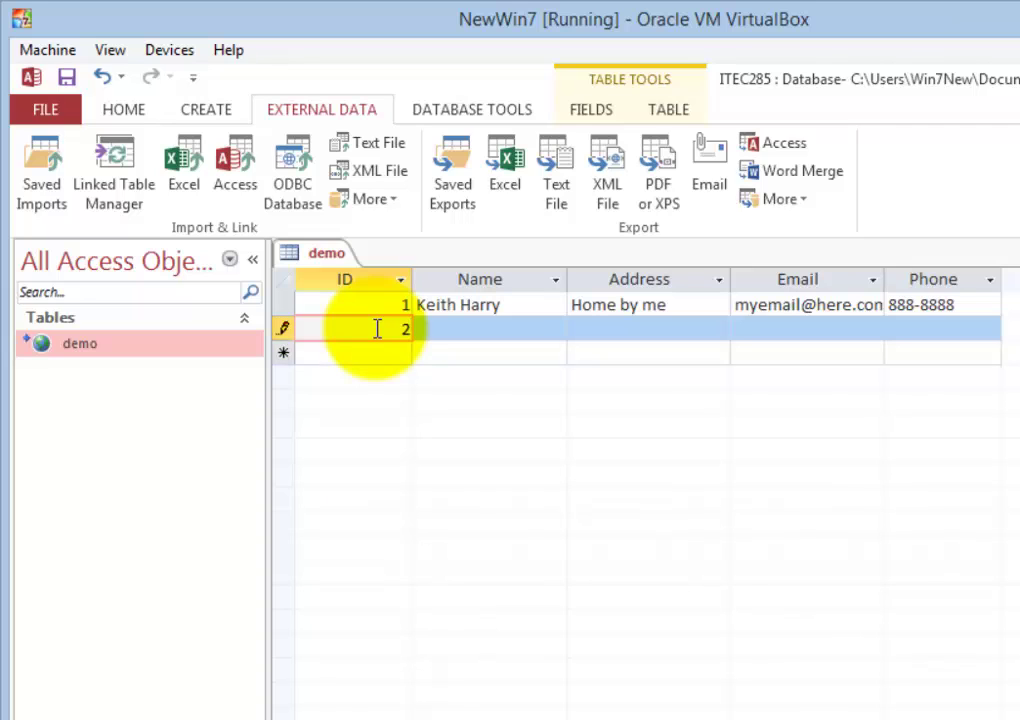
key(Tab)
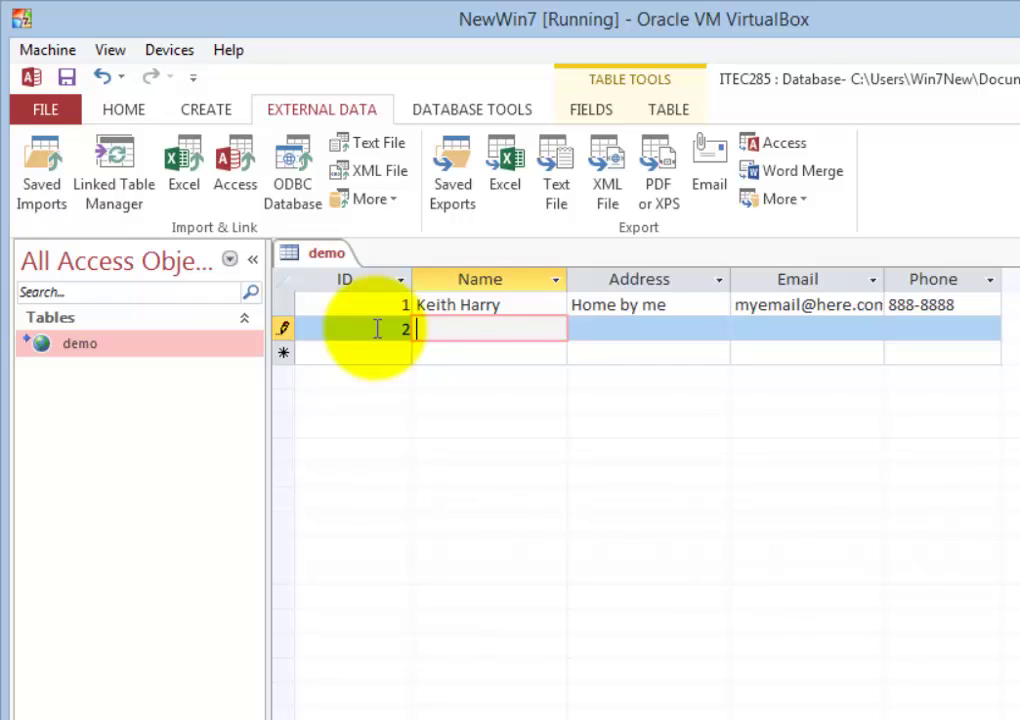
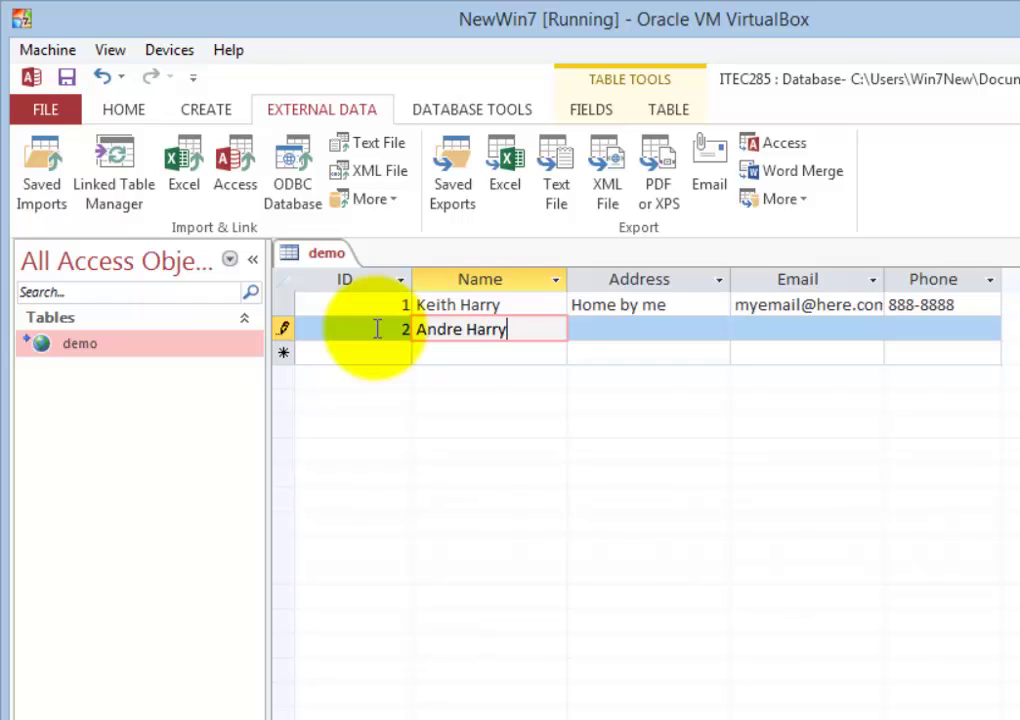
key(Tab)
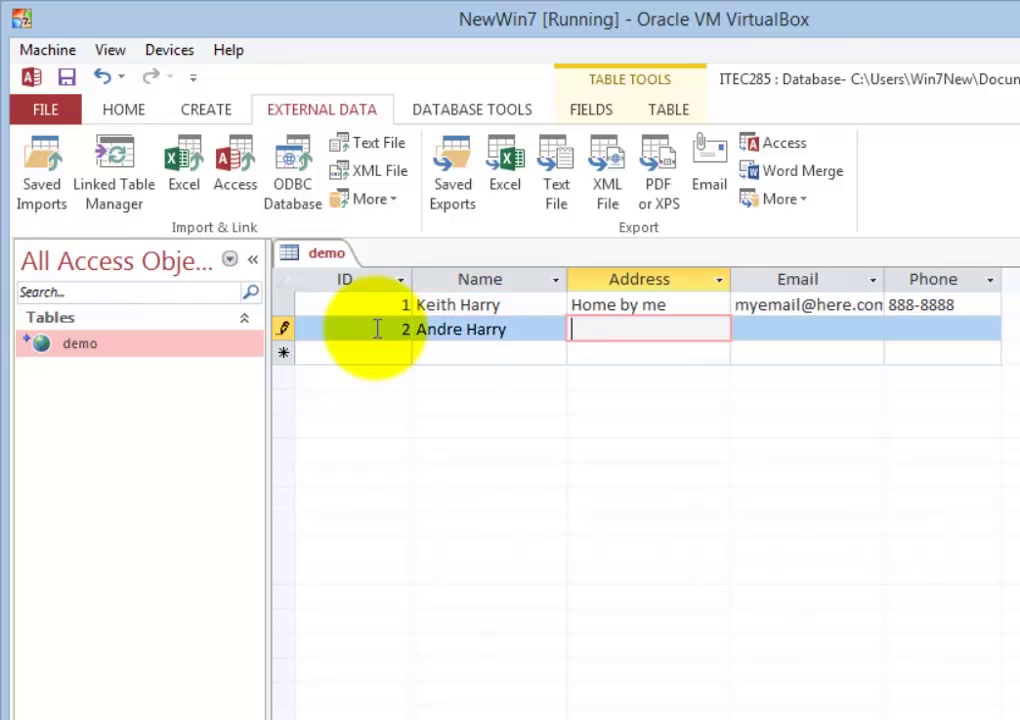
text(The same place)
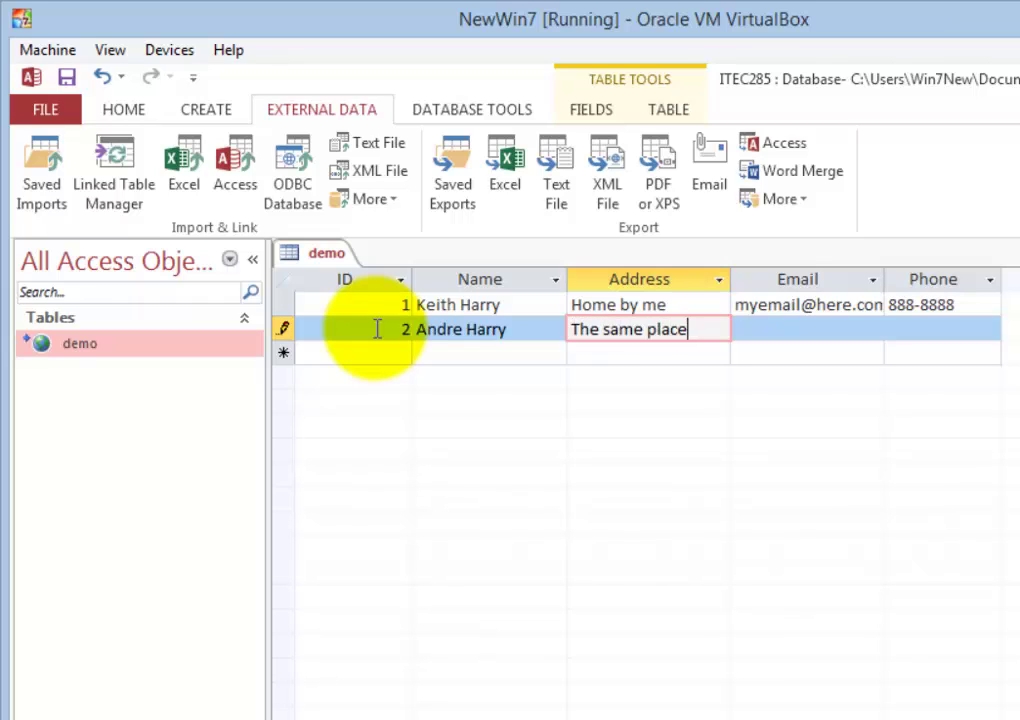
key(Tab)
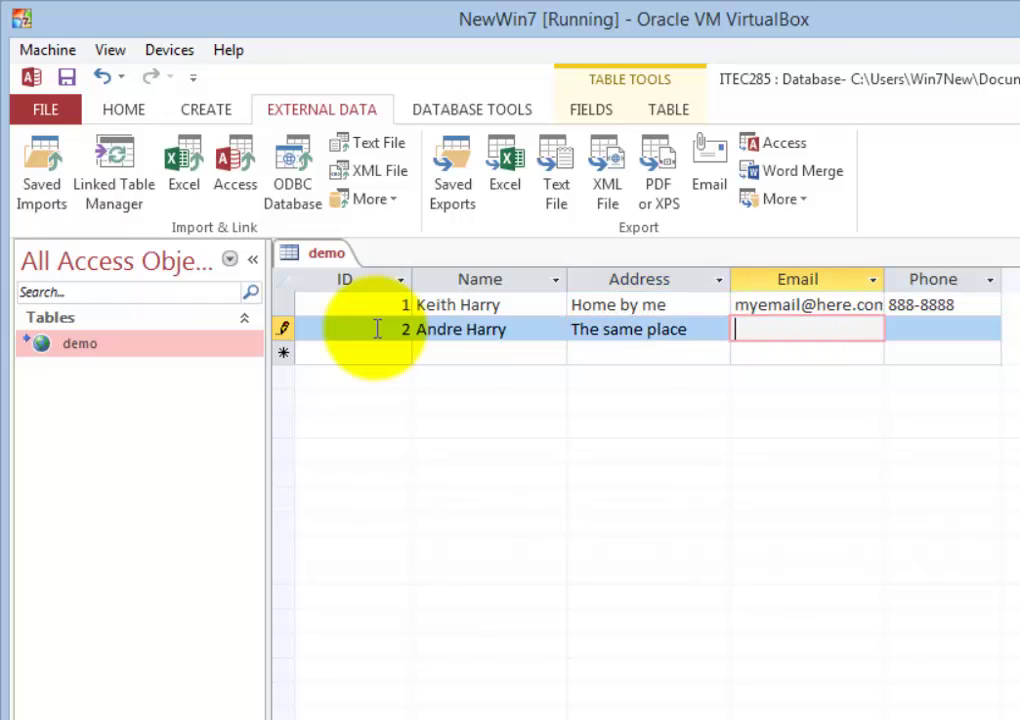
text(hisemail)
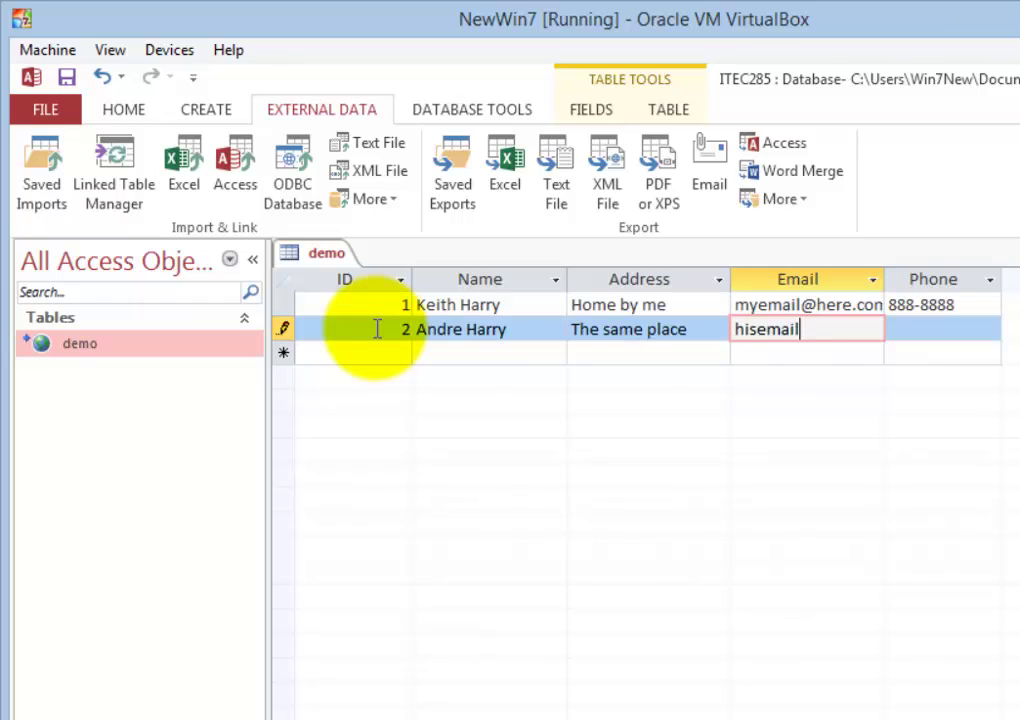
text(@here.com)
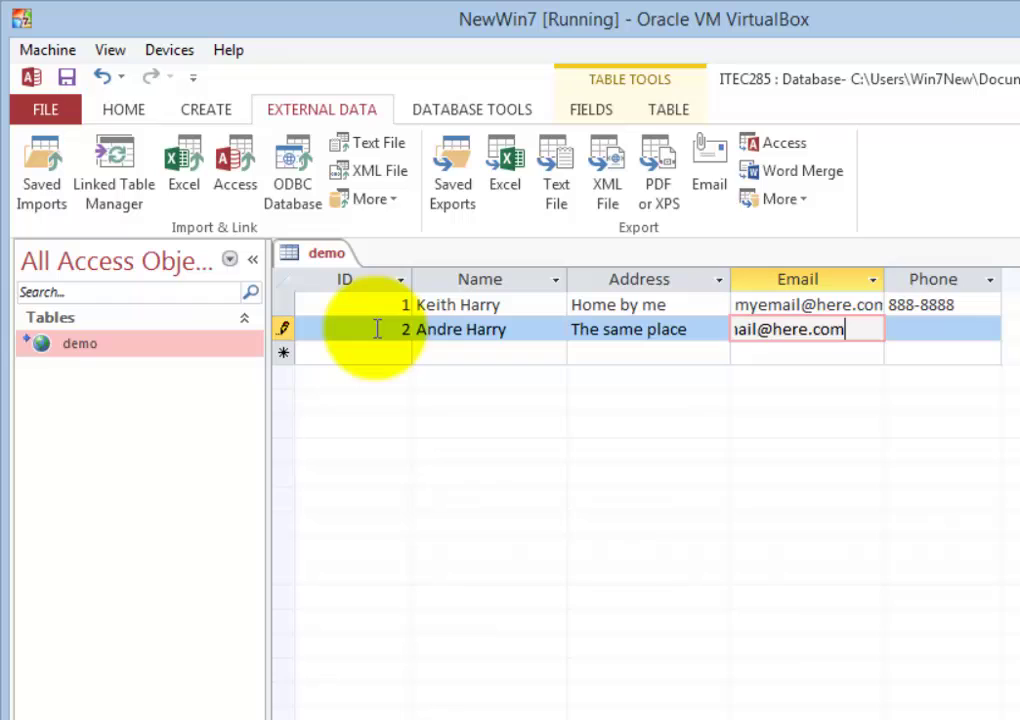
key(Tab)
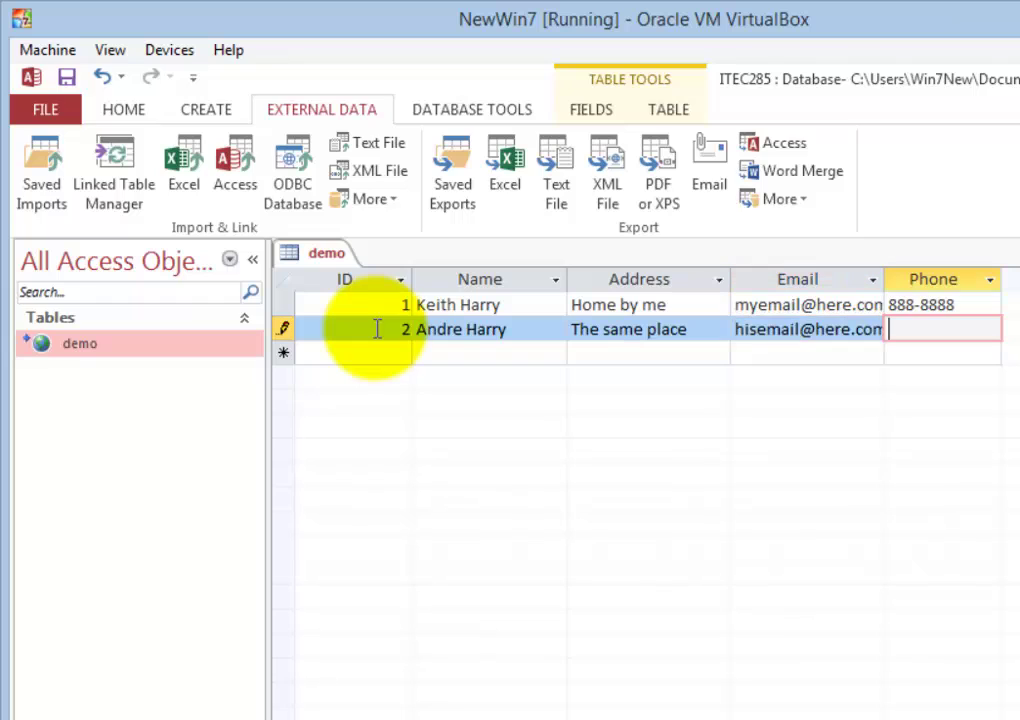
text(999-9999)
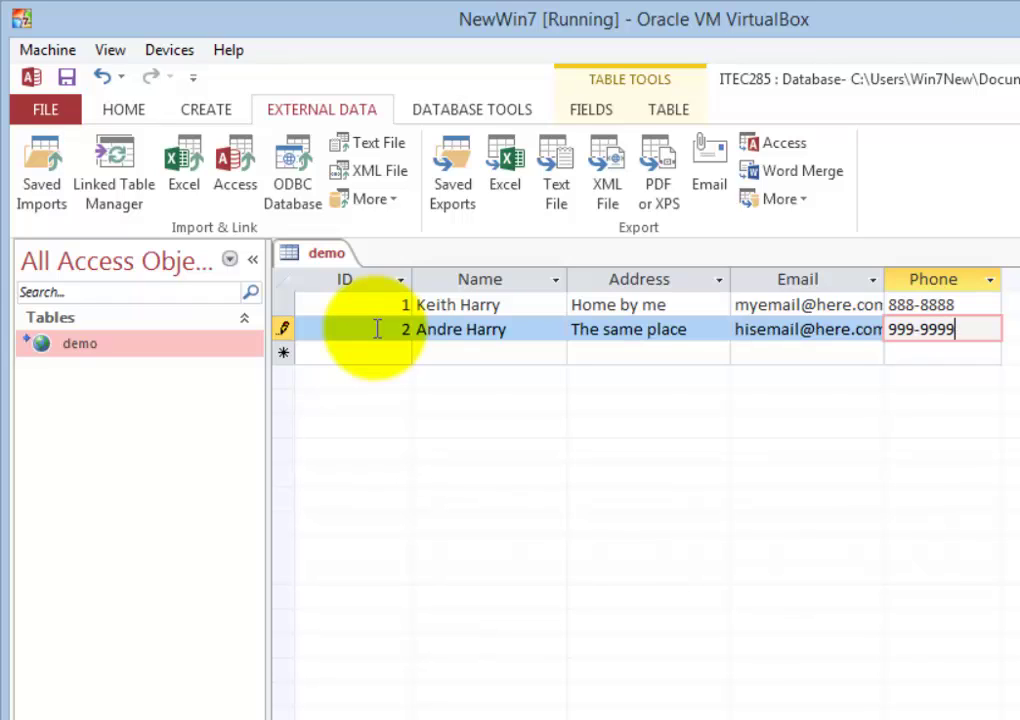
click(277, 338)
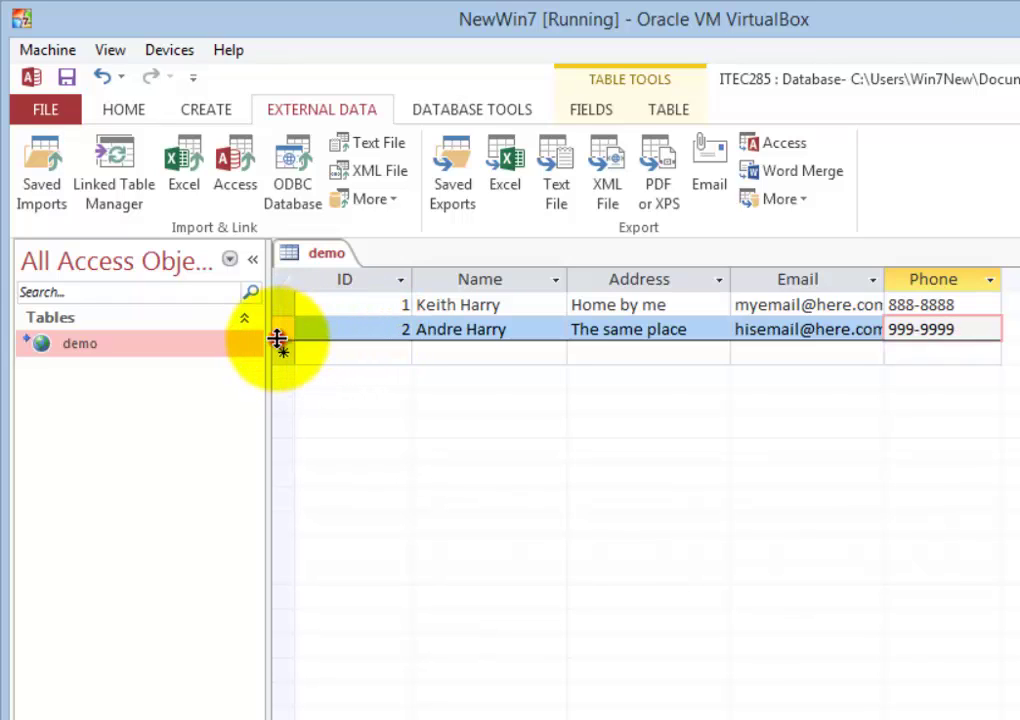
click(349, 356)
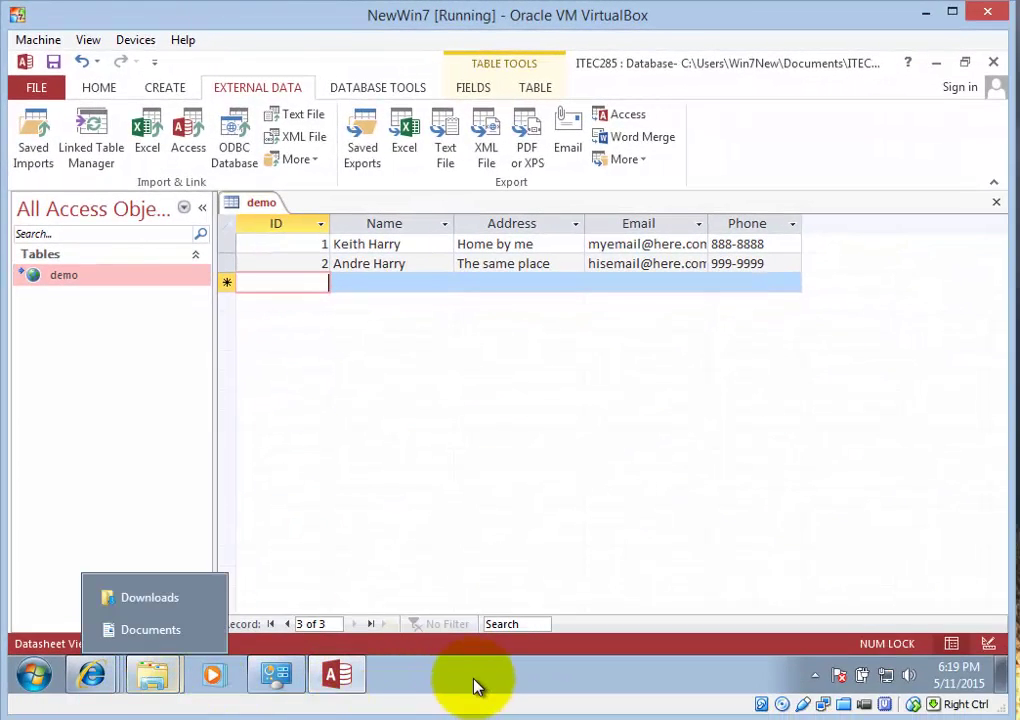
- Switch to phpMyAdmin and browse the demo table's rows, IDs 1 and 2
mouse_move(91, 679)
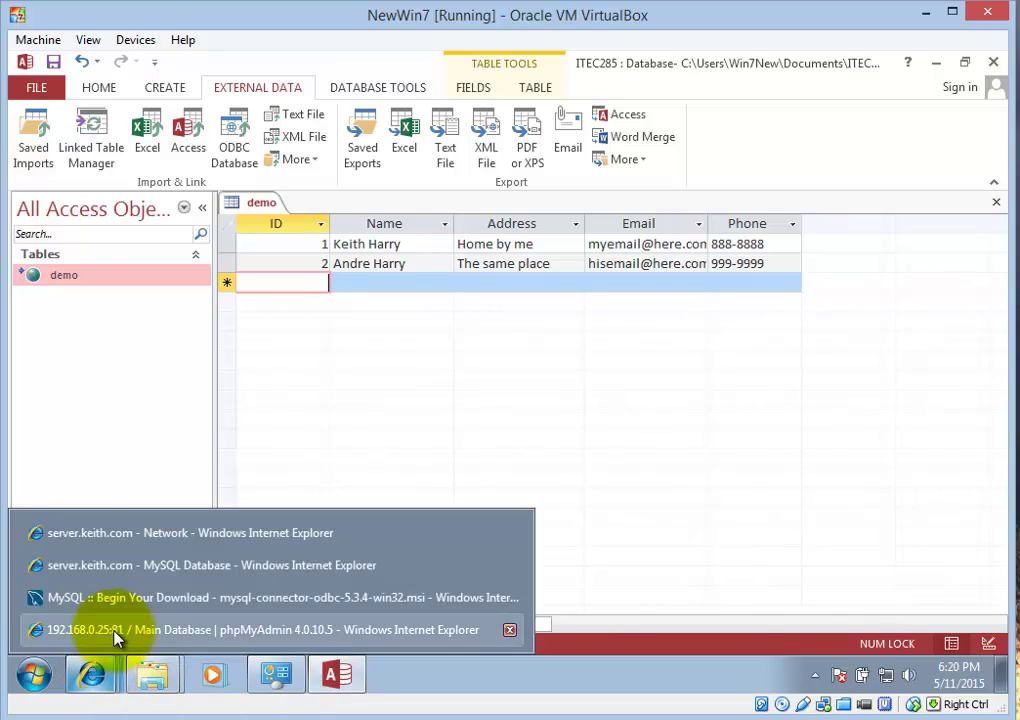
click(115, 632)
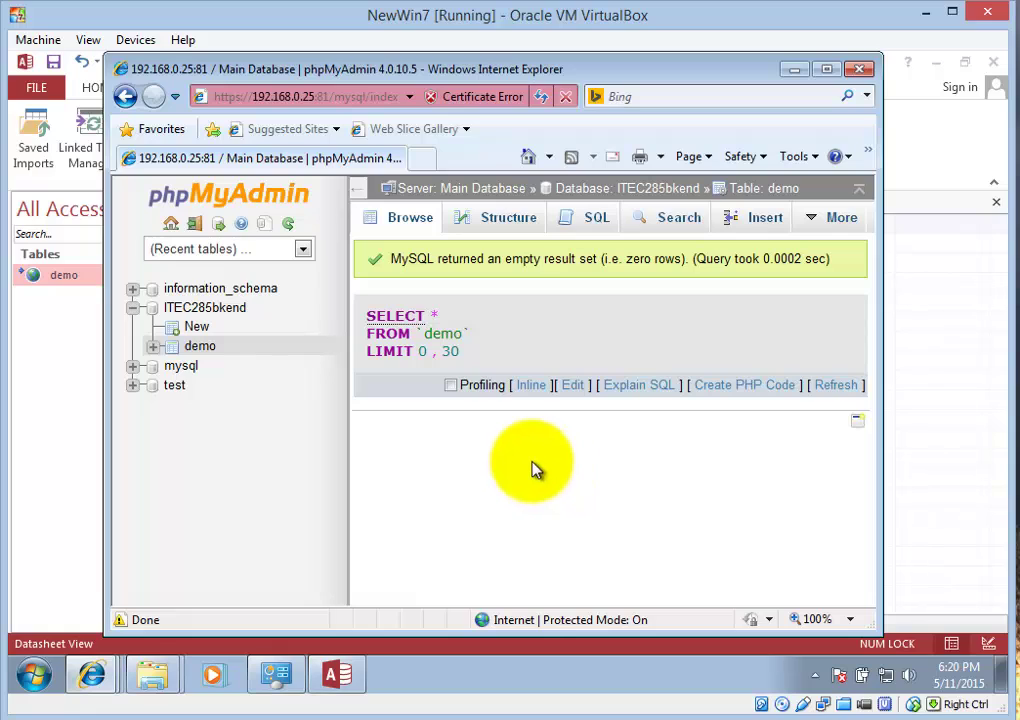
click(409, 226)
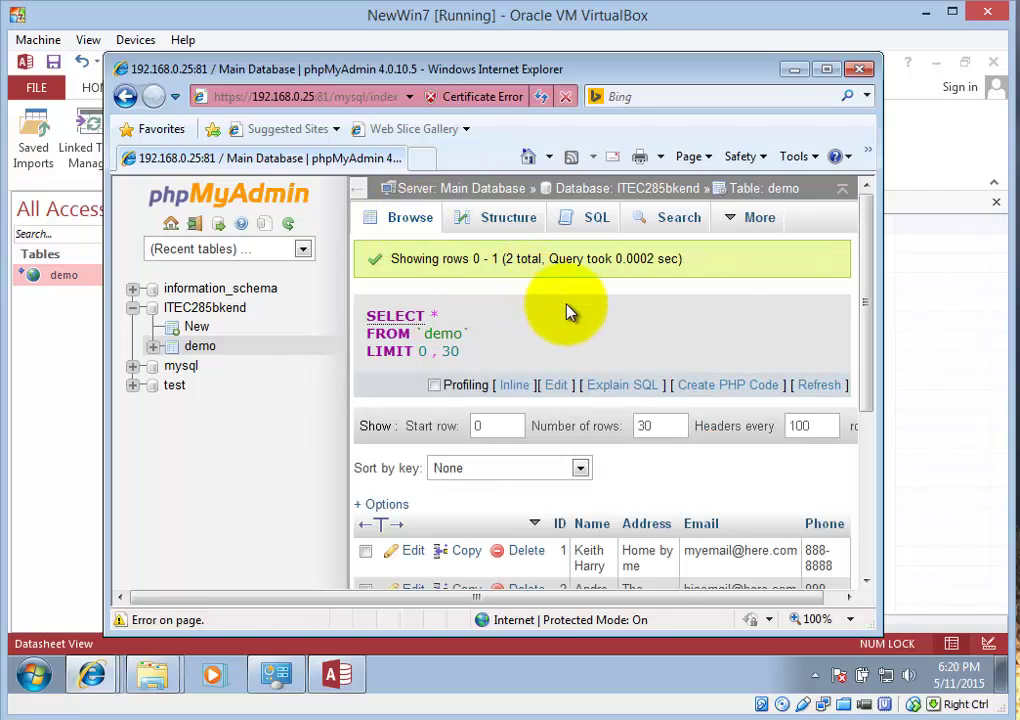
scroll(615, 342, down, 3)
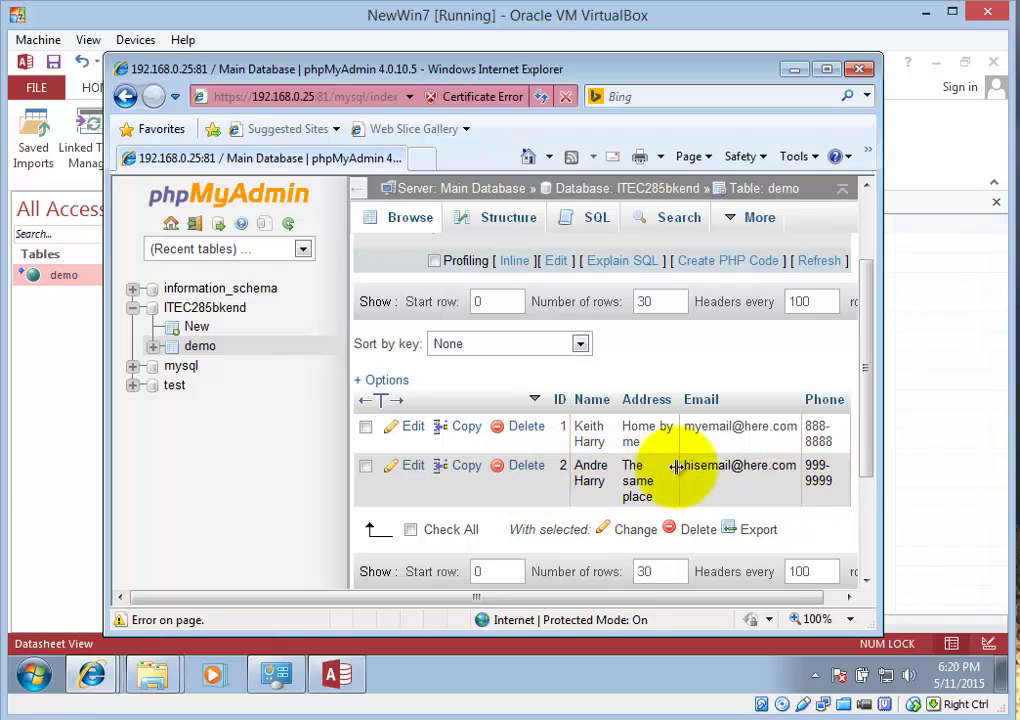
- Replace record 2's phone number with a new number and save the update
click(410, 470)
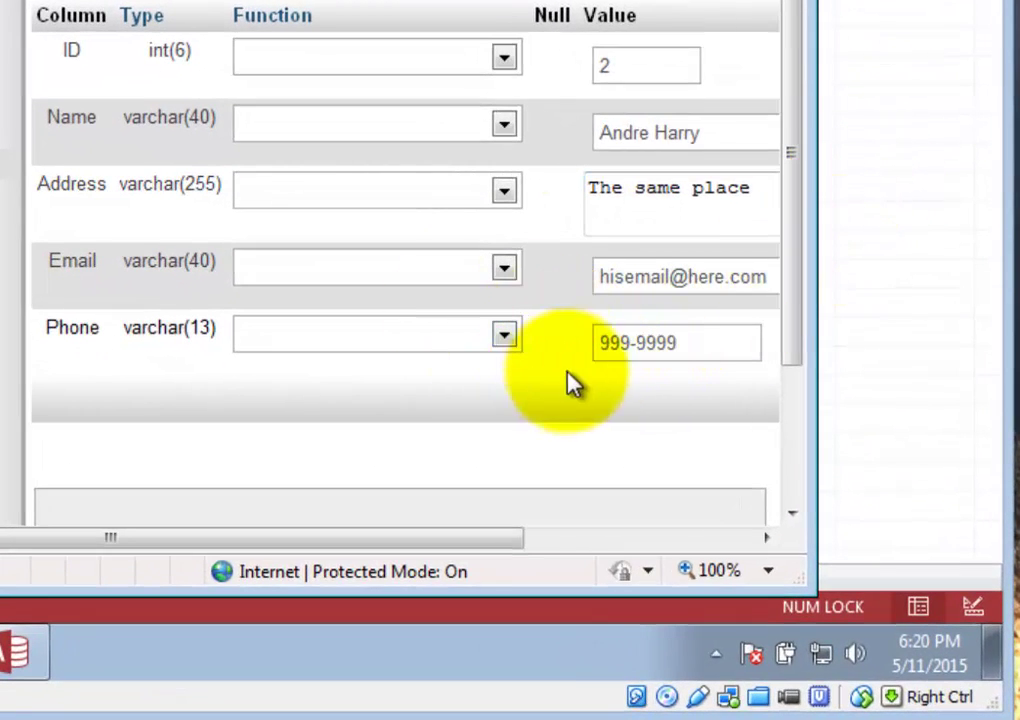
drag(628, 344, 588, 353)
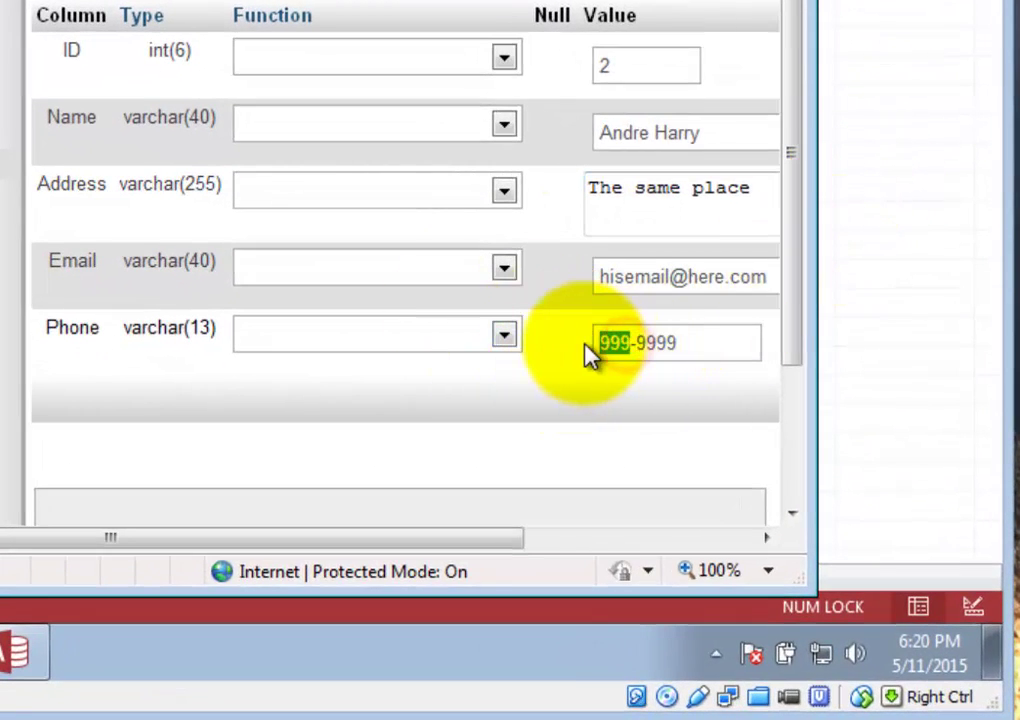
text(77)
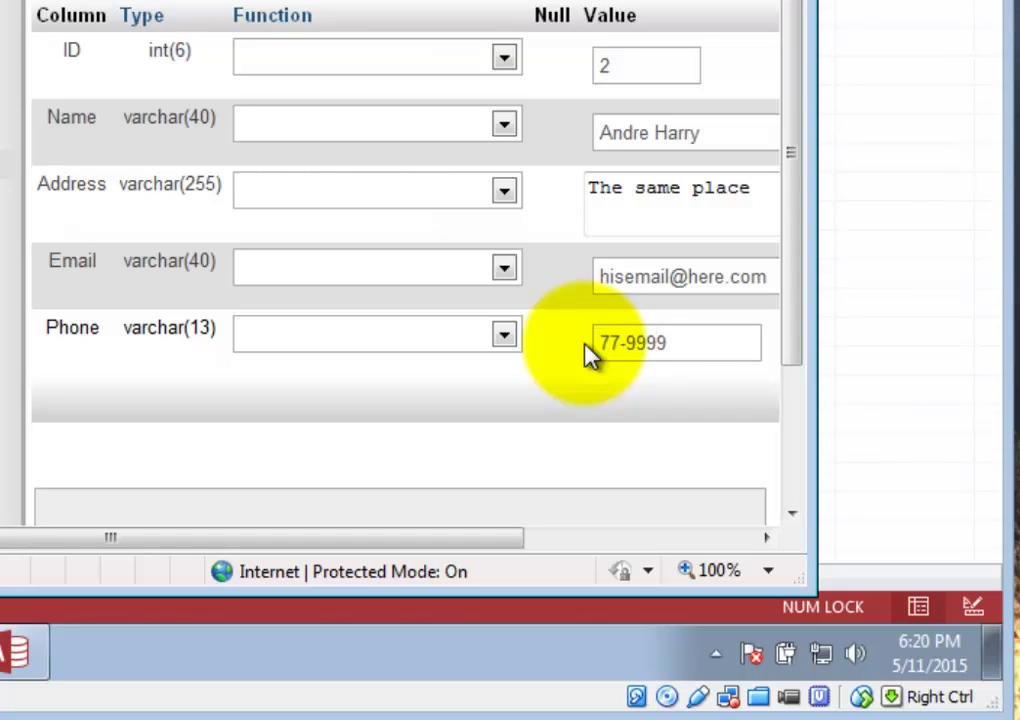
text(7)
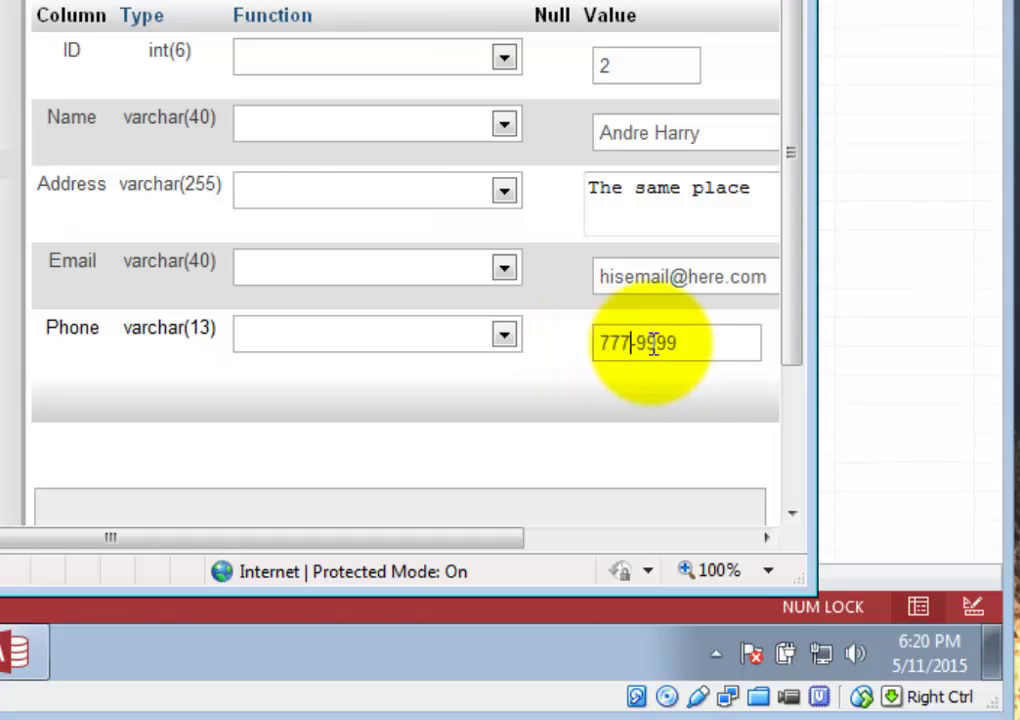
click(634, 346)
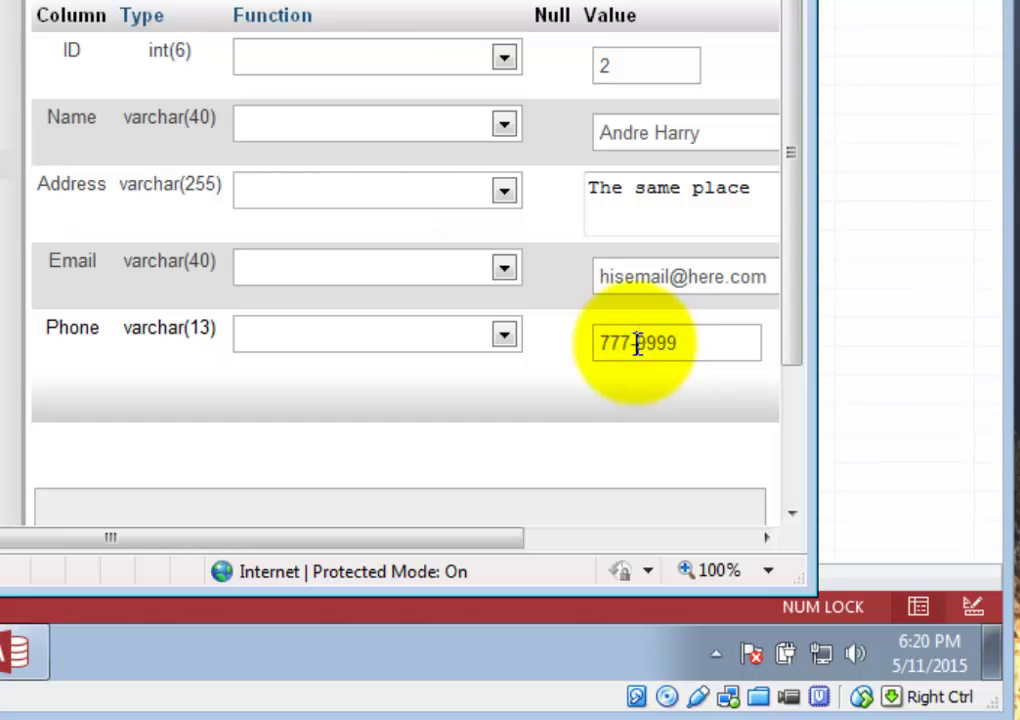
key(shift+End)
text(0000)
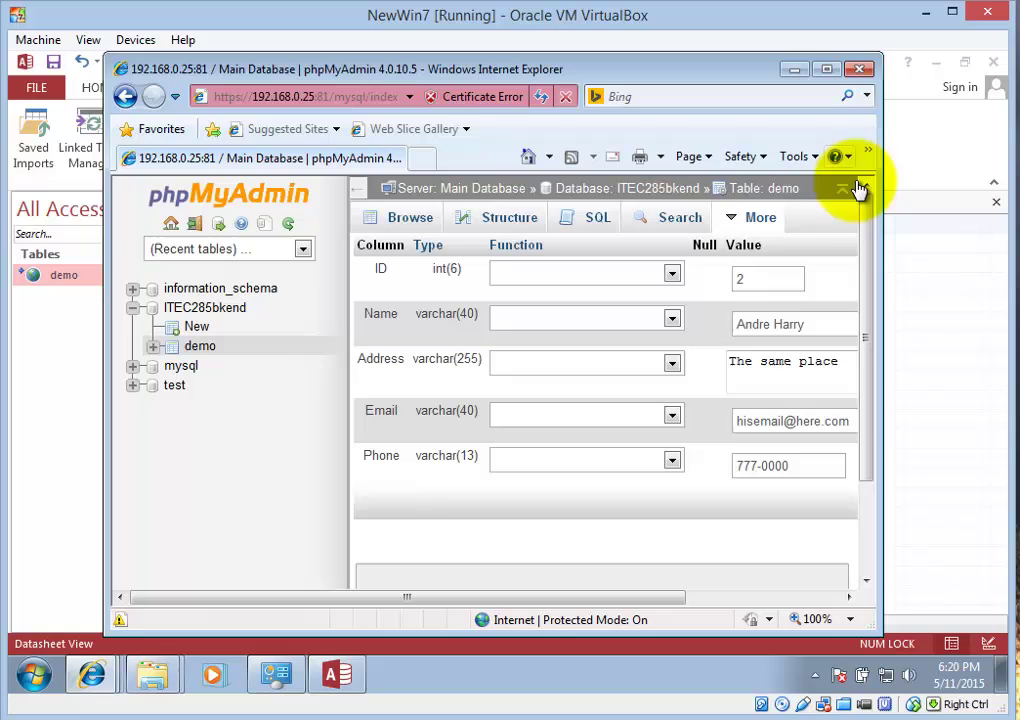
drag(867, 238, 830, 420)
click(768, 512)
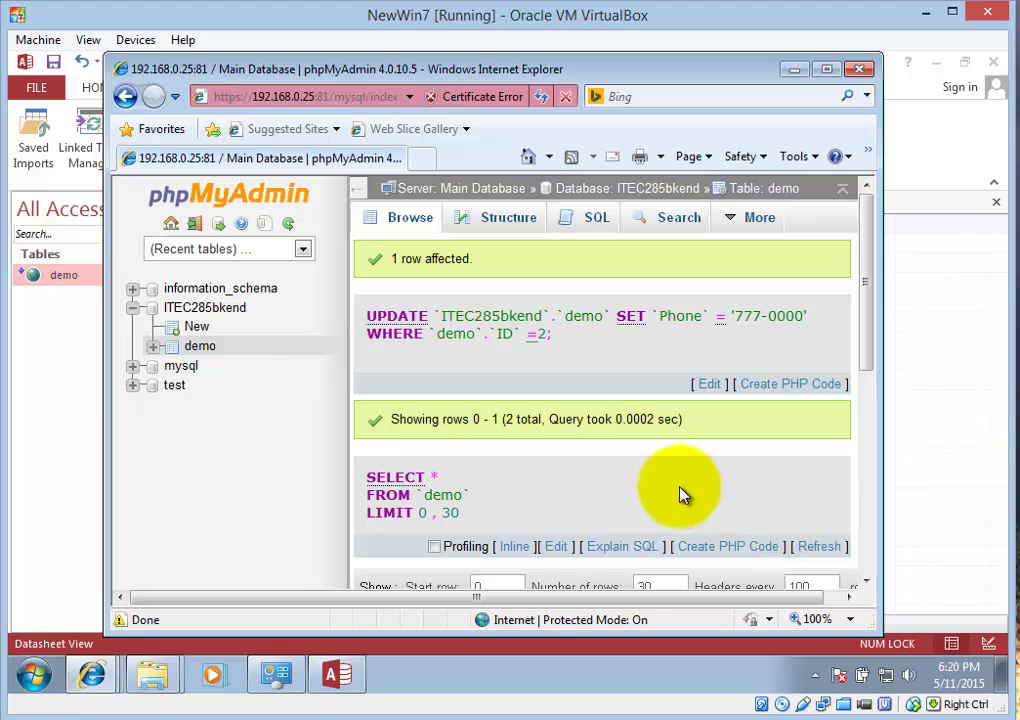
- Switch back to Access and check record 2's updated phone number
click(61, 467)
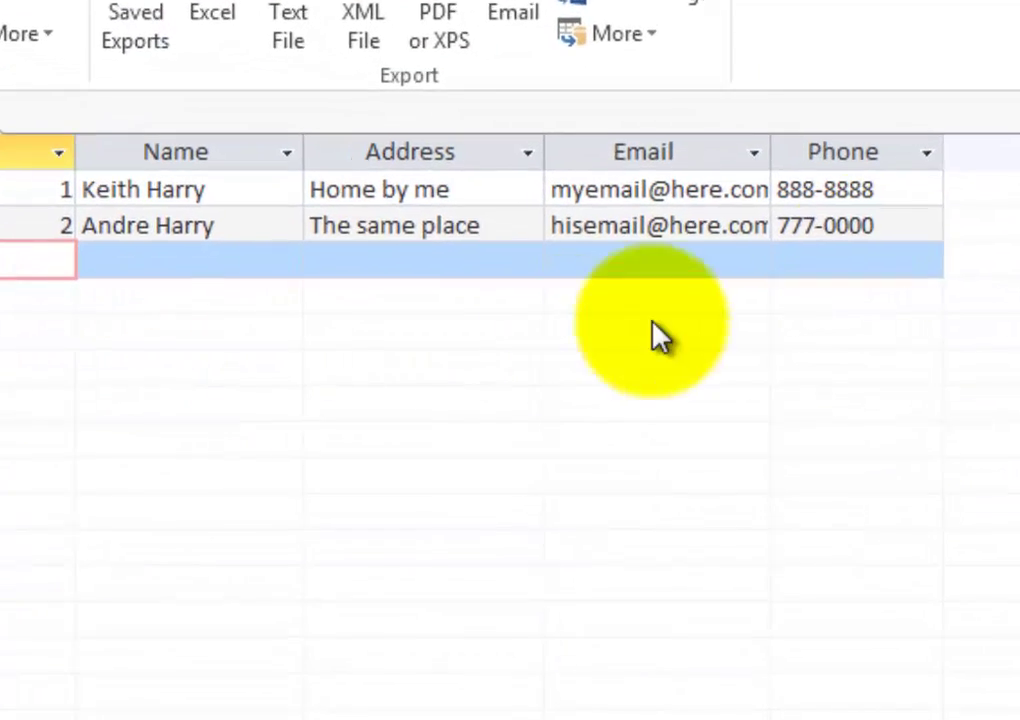
click(926, 222)
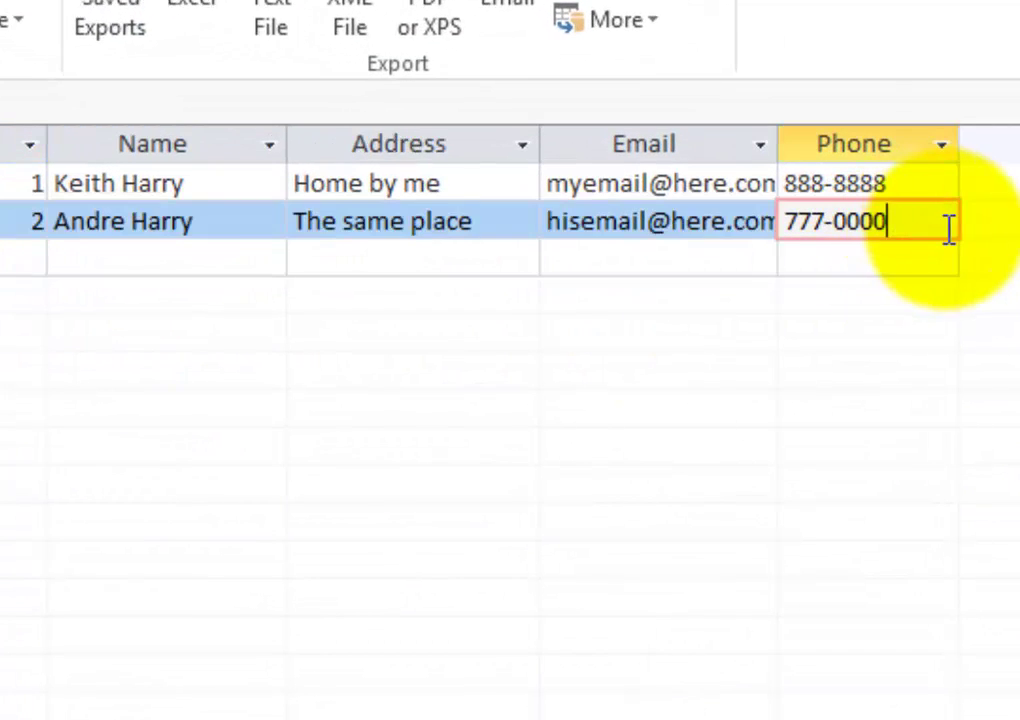